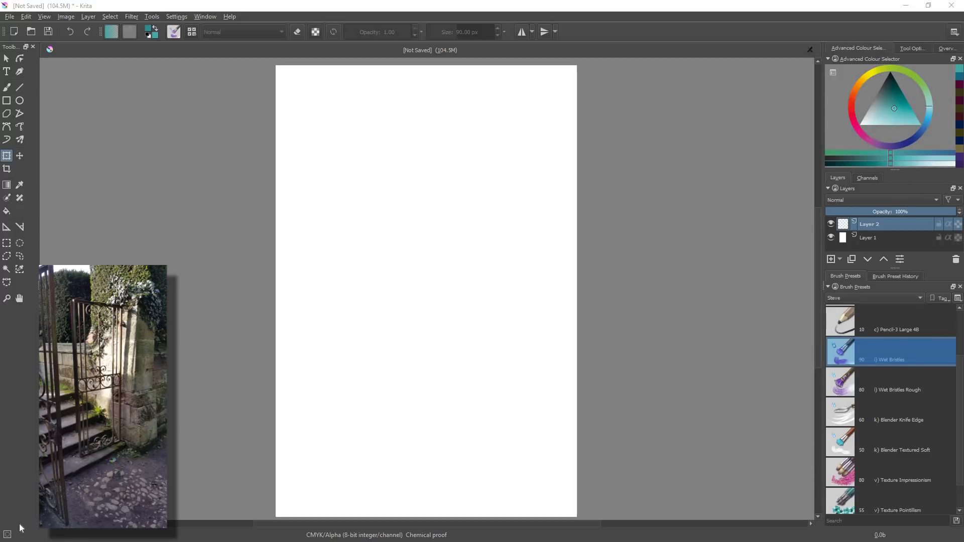
Activate freehand painting with the Pencil-3 Large 4B preset and sketch a short teal stroke for the gate's slanted top rail
click(846, 318)
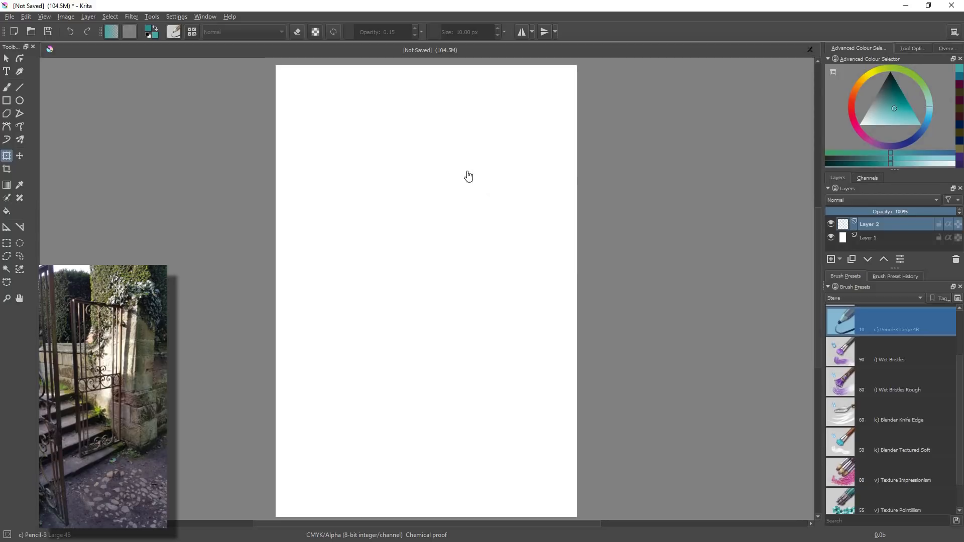
click(477, 183)
click(6, 88)
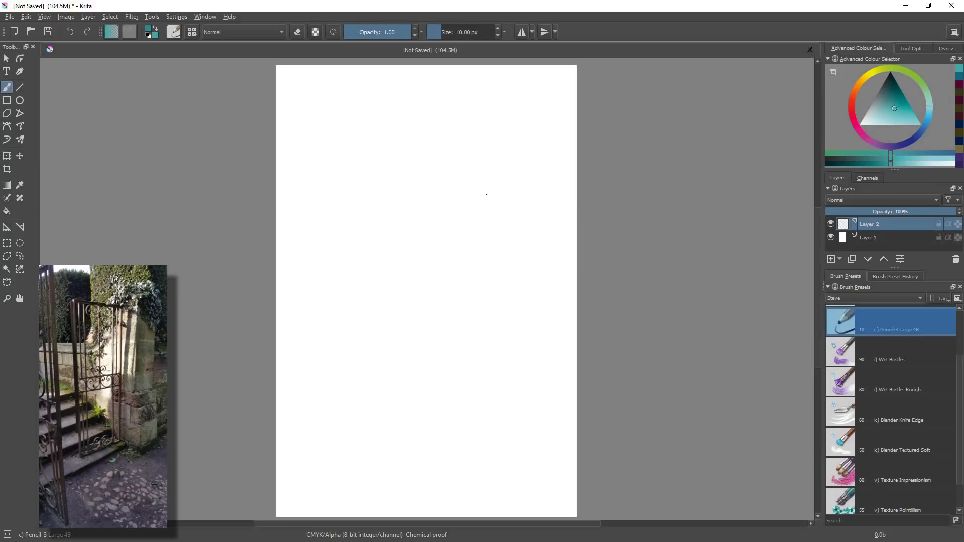
mouse_move(504, 191)
mouse_down()
mouse_move(462, 174)
mouse_move(504, 189)
mouse_up()
Change the colour to black and draw over the slanted top rail, extending it slightly to the left
drag(894, 94, 890, 63)
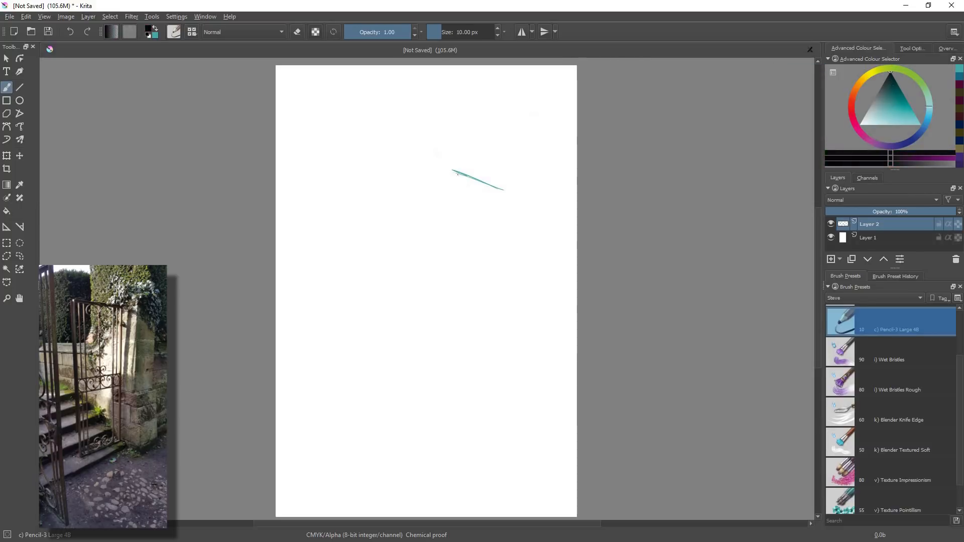
drag(455, 171, 499, 190)
mouse_move(445, 169)
mouse_down()
mouse_move(493, 188)
mouse_move(467, 176)
mouse_up()
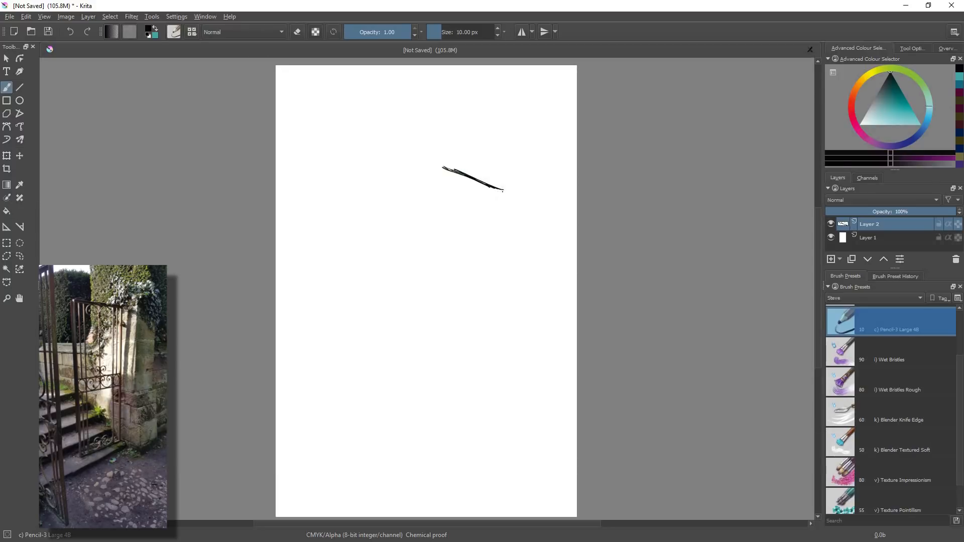
Sketch closely spaced vertical lines down from the top rail's right end for the upper part of the gate's hinge upright
drag(503, 190, 505, 291)
drag(506, 229, 506, 318)
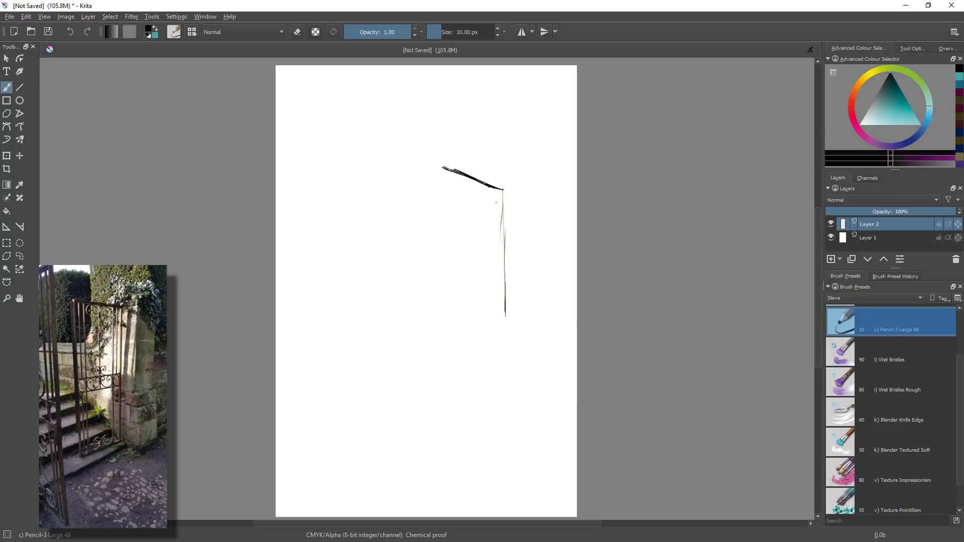
drag(497, 189, 496, 244)
drag(497, 208, 498, 279)
drag(497, 238, 499, 309)
drag(505, 190, 510, 305)
drag(508, 271, 508, 320)
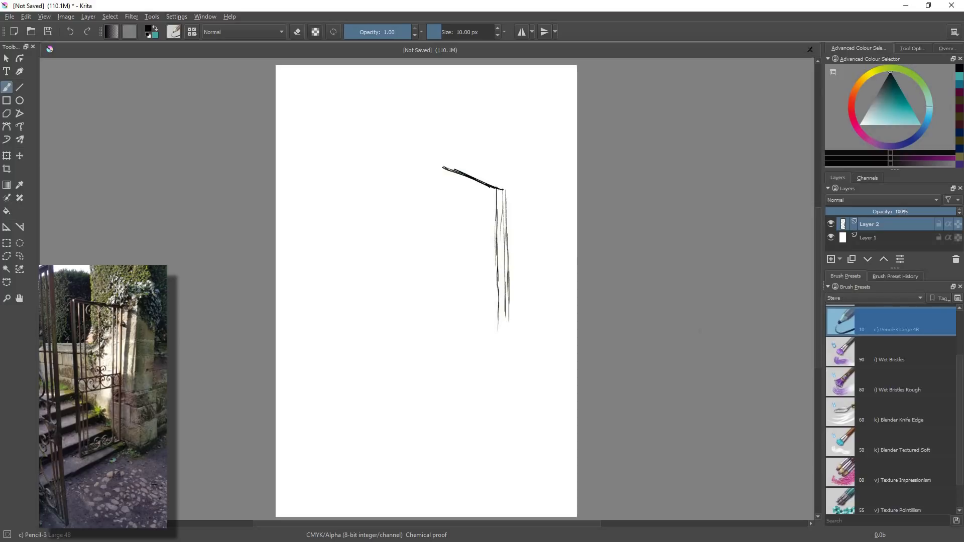
Extend the vertical lines of the gate's right upright down to the level of the bottom rail
drag(509, 313, 511, 343)
drag(505, 309, 507, 395)
drag(509, 348, 510, 390)
drag(505, 357, 503, 383)
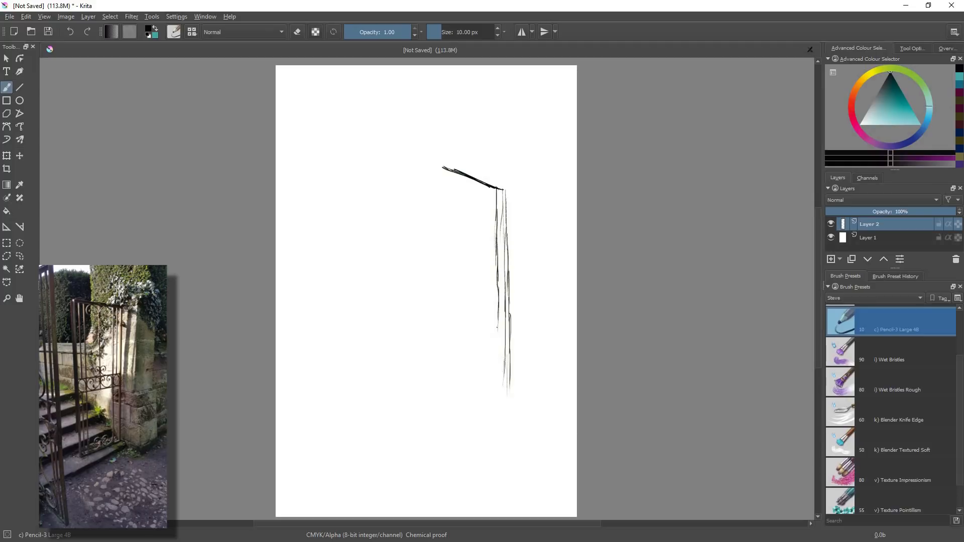
drag(500, 308, 499, 365)
drag(501, 333, 501, 387)
Sketch the gate's bottom rail with repeated strokes slanting down and left from the foot of the right upright
drag(510, 395, 451, 415)
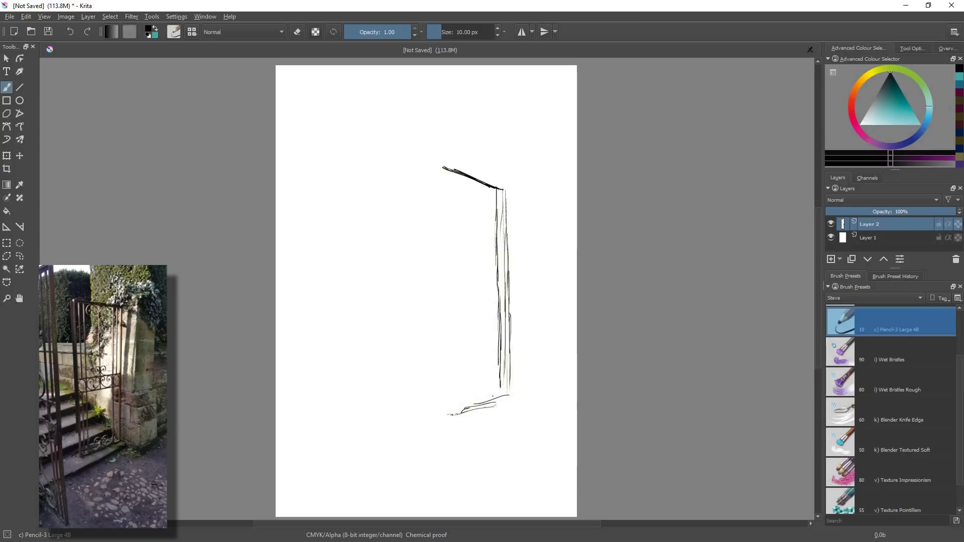
drag(507, 391, 484, 397)
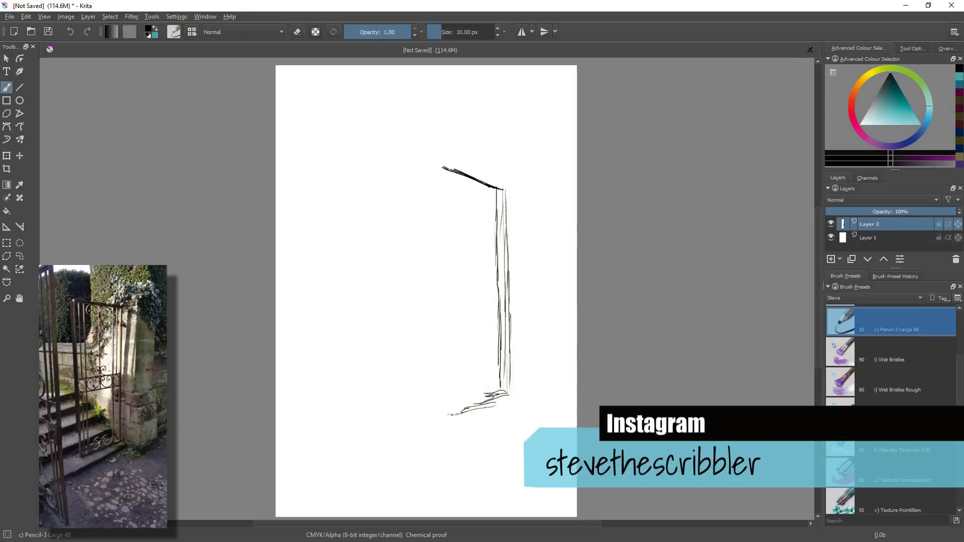
mouse_move(492, 399)
mouse_down()
mouse_move(442, 416)
mouse_move(469, 406)
mouse_move(454, 413)
mouse_up()
drag(508, 395, 428, 429)
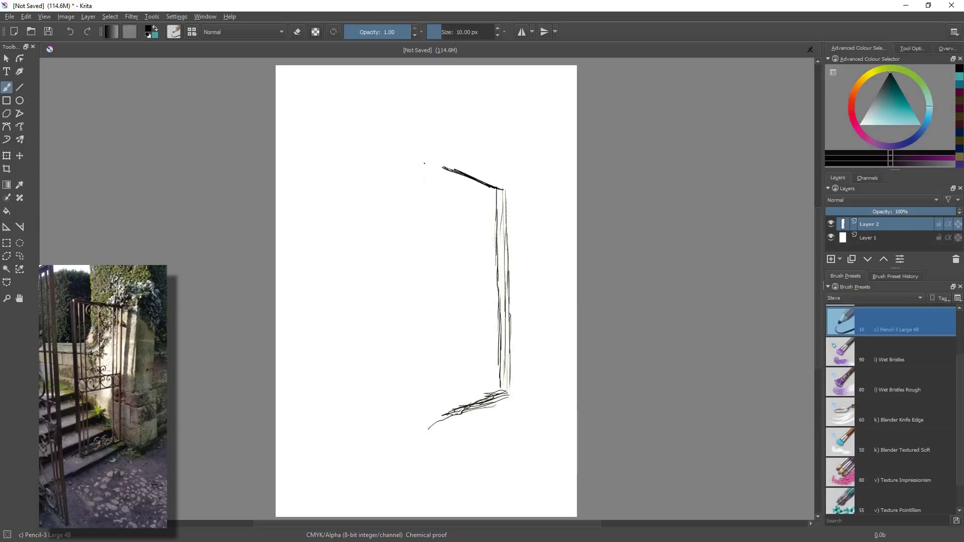
Sketch the gate's left upright as doubled vertical lines meeting the left end of the bottom rail
drag(427, 167, 427, 246)
drag(427, 190, 427, 341)
drag(427, 273, 430, 381)
drag(429, 331, 430, 425)
mouse_move(430, 422)
mouse_down()
mouse_move(452, 414)
mouse_move(445, 416)
mouse_up()
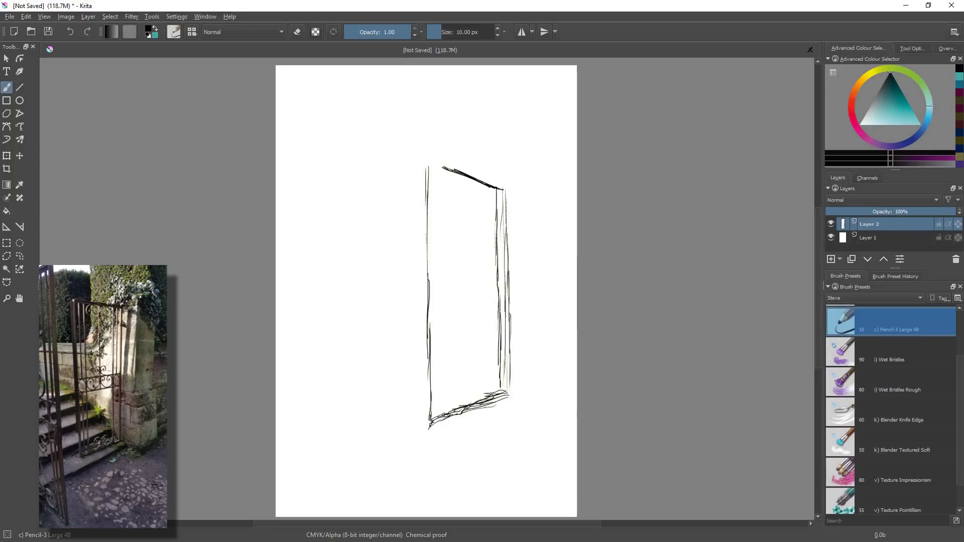
drag(432, 167, 433, 229)
drag(433, 193, 438, 414)
drag(433, 344, 435, 416)
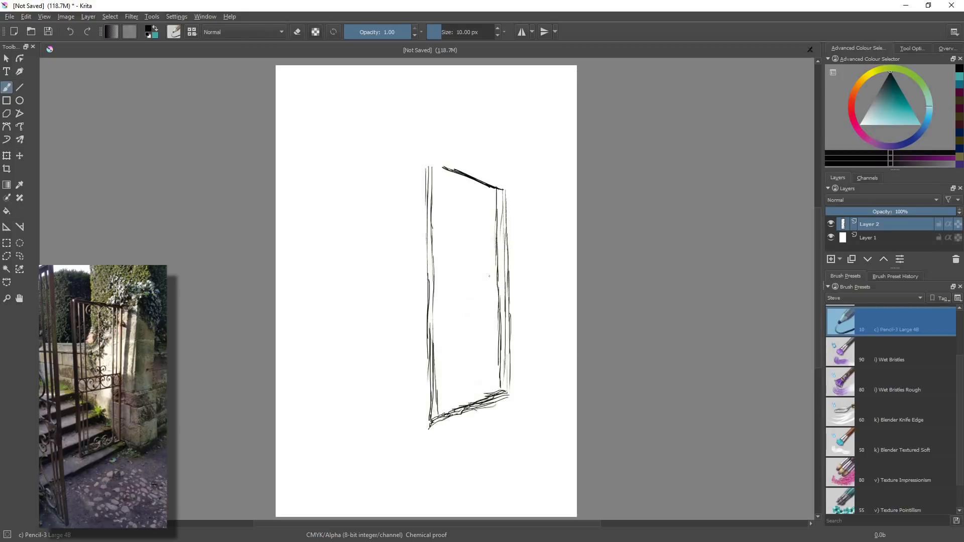
Sketch two horizontal mid rails, an inner vertical bar beside the right upright, and a ring at the band's right end
mouse_move(487, 193)
mouse_down()
mouse_move(483, 259)
mouse_move(505, 294)
mouse_up()
drag(446, 287, 504, 292)
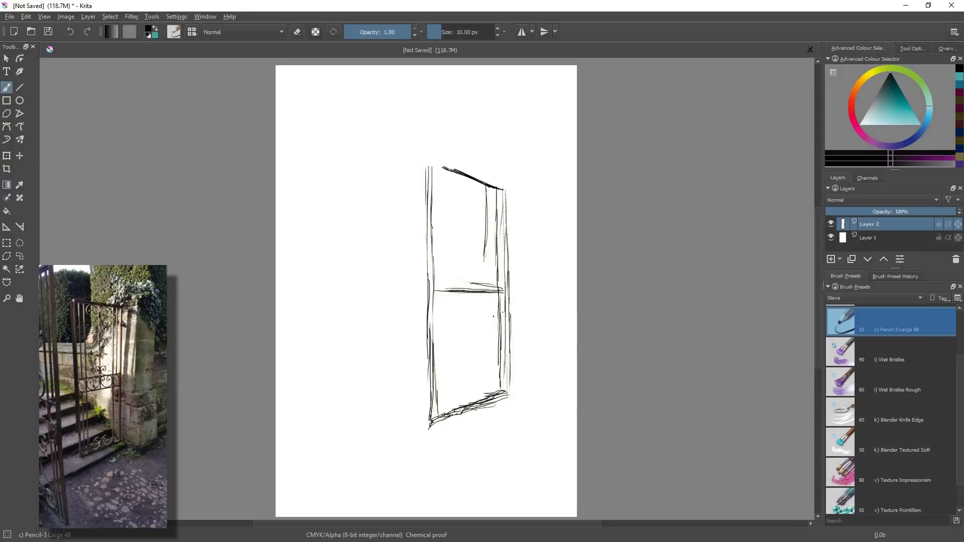
mouse_move(474, 314)
mouse_down()
mouse_move(500, 312)
mouse_move(452, 317)
mouse_move(499, 315)
mouse_move(482, 320)
mouse_up()
drag(486, 267, 487, 322)
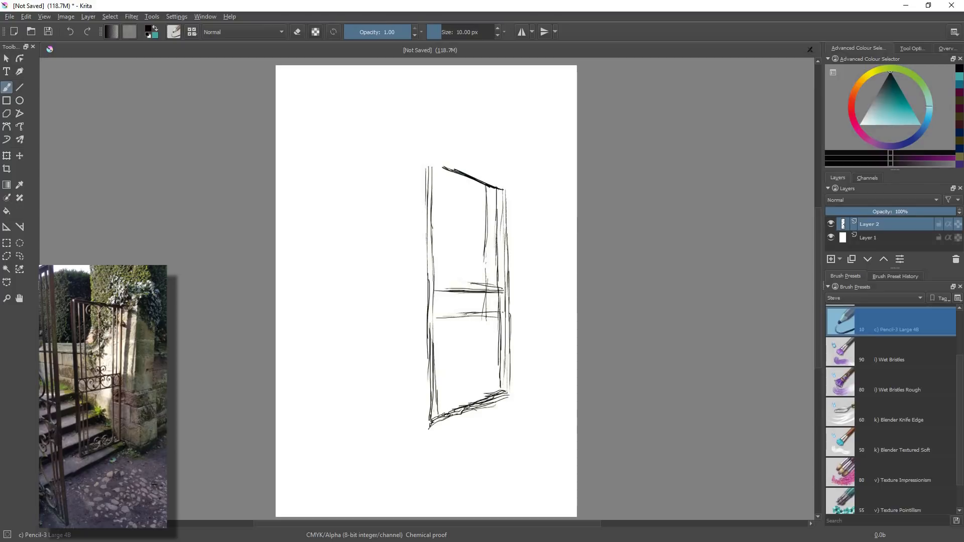
mouse_move(486, 241)
mouse_down()
mouse_move(485, 323)
mouse_move(497, 311)
mouse_move(486, 304)
mouse_move(498, 319)
mouse_move(487, 308)
mouse_up()
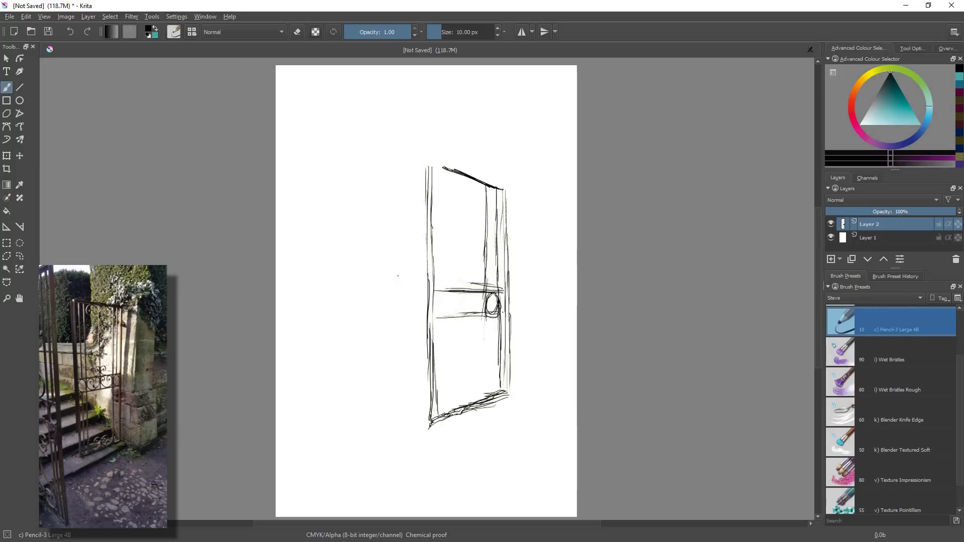
Draw two vertical bars in the gate's lower half, from the mid rails to the bottom rail
mouse_move(446, 284)
mouse_down()
mouse_move(446, 318)
mouse_move(444, 298)
mouse_move(433, 315)
mouse_move(446, 319)
mouse_move(449, 357)
mouse_up()
drag(449, 317, 452, 405)
drag(485, 320, 486, 369)
drag(486, 333, 488, 395)
drag(486, 361, 487, 393)
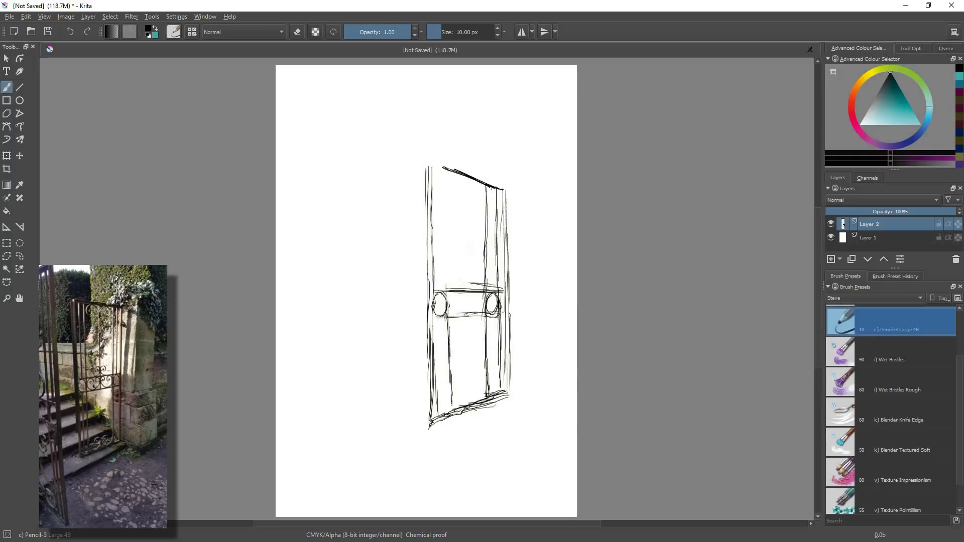
Draw the thin vertical bars near both sides of the gate's upper half, from the top rail to the mid rail
drag(492, 185, 492, 253)
drag(491, 212, 491, 294)
drag(443, 171, 447, 289)
drag(444, 251, 447, 288)
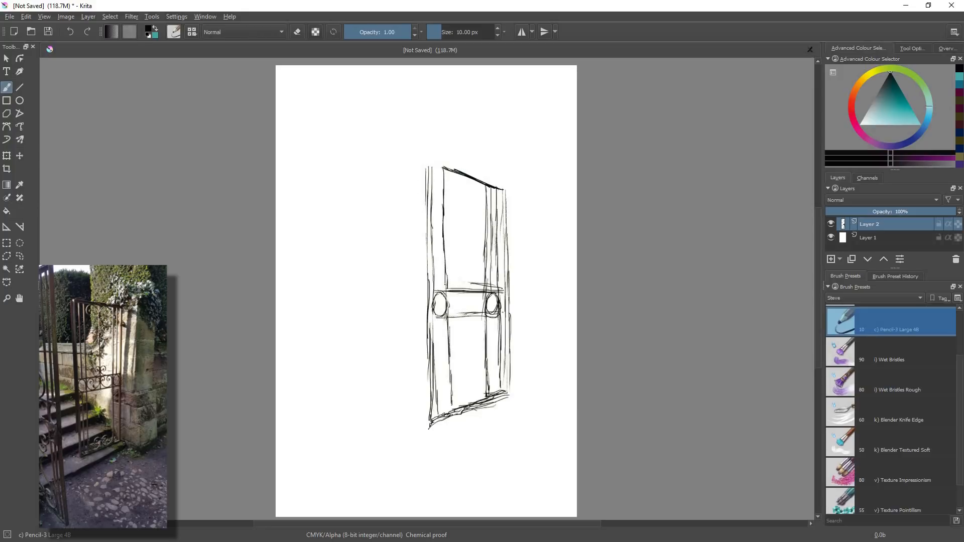
drag(438, 169, 439, 231)
drag(437, 177, 440, 286)
drag(438, 247, 438, 273)
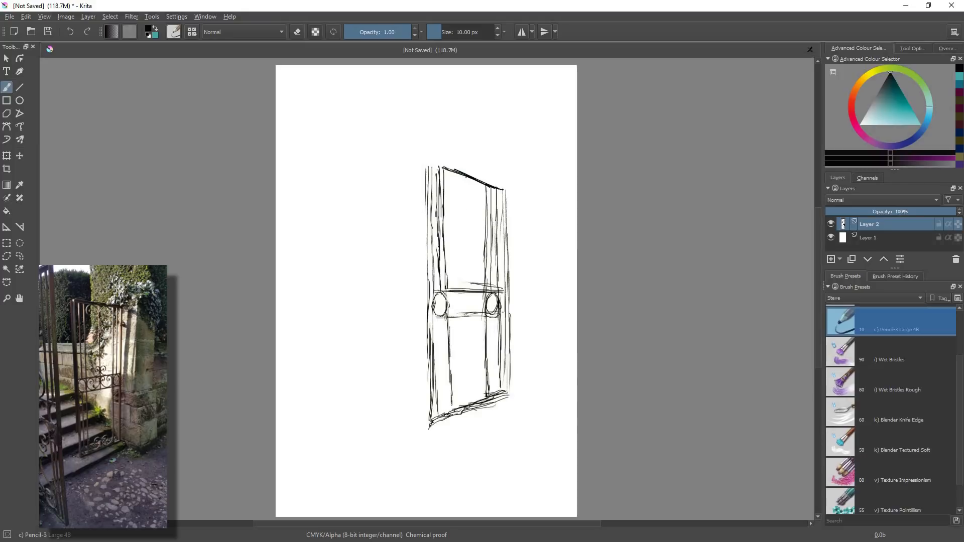
Draw the central vertical bar in the gate's upper half, from the top rail to the mid rail
drag(466, 176, 465, 212)
drag(467, 175, 467, 234)
drag(468, 195, 467, 256)
drag(466, 220, 467, 292)
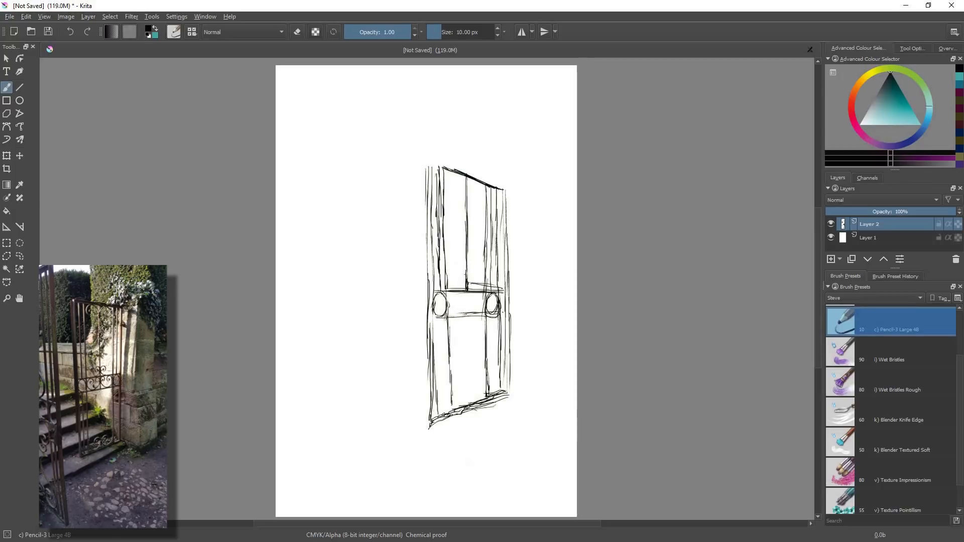
Sketch curled scrollwork around the central bar, below the top rail and just above the mid rail
drag(480, 188, 481, 192)
mouse_move(475, 174)
mouse_down()
mouse_move(484, 206)
mouse_move(475, 205)
mouse_move(481, 227)
mouse_move(469, 233)
mouse_up()
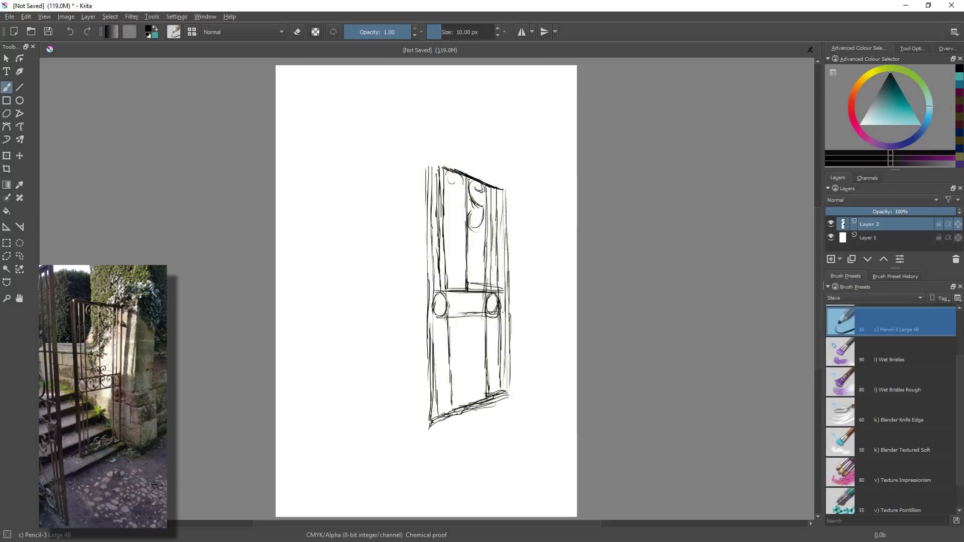
mouse_move(453, 173)
mouse_down()
mouse_move(448, 182)
mouse_move(461, 195)
mouse_up()
mouse_move(463, 217)
mouse_down()
mouse_move(457, 212)
mouse_move(465, 225)
mouse_move(451, 235)
mouse_up()
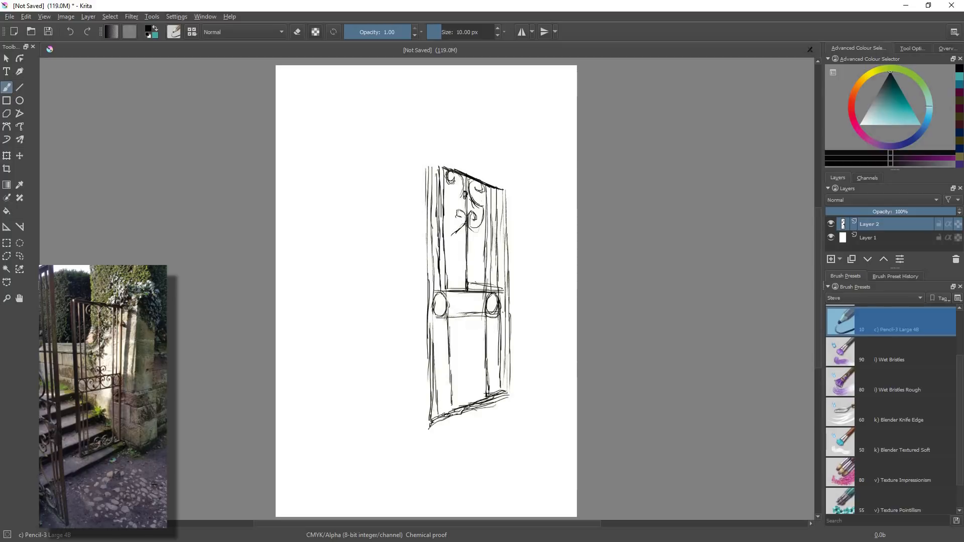
drag(475, 281, 475, 277)
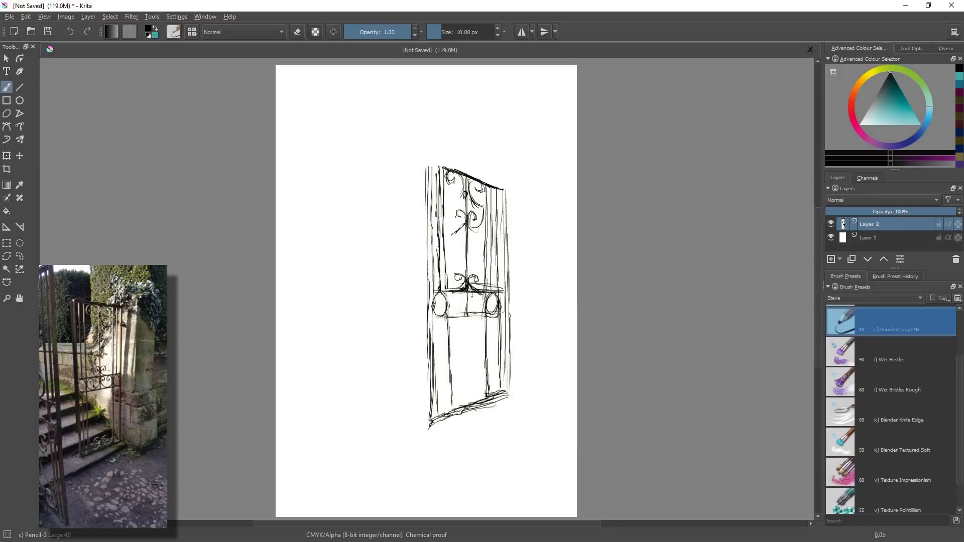
Fill the band between the mid rails with round scroll ornaments and darken the gate's right edge
mouse_move(472, 294)
mouse_down()
mouse_move(467, 308)
mouse_move(478, 316)
mouse_up()
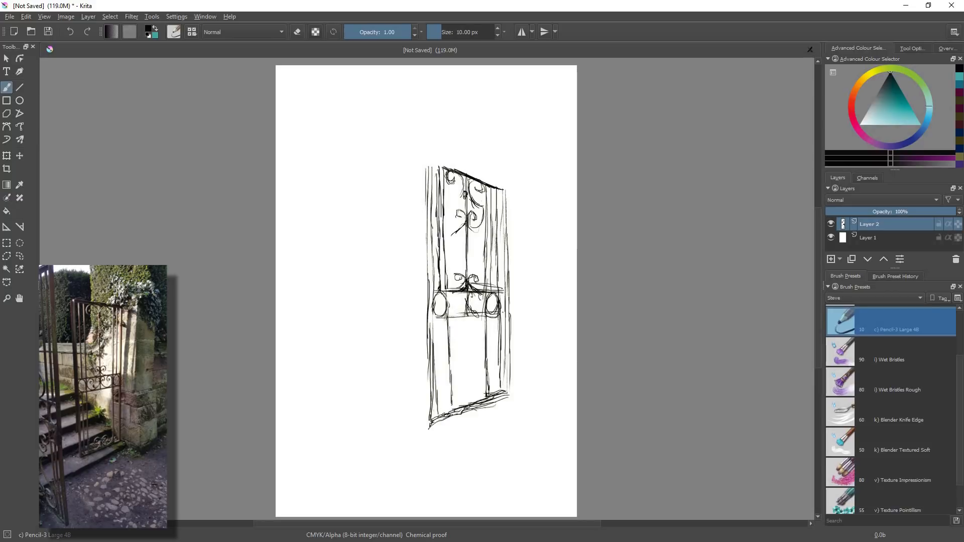
drag(482, 298, 481, 314)
mouse_move(450, 292)
mouse_down()
mouse_move(447, 311)
mouse_move(462, 309)
mouse_up()
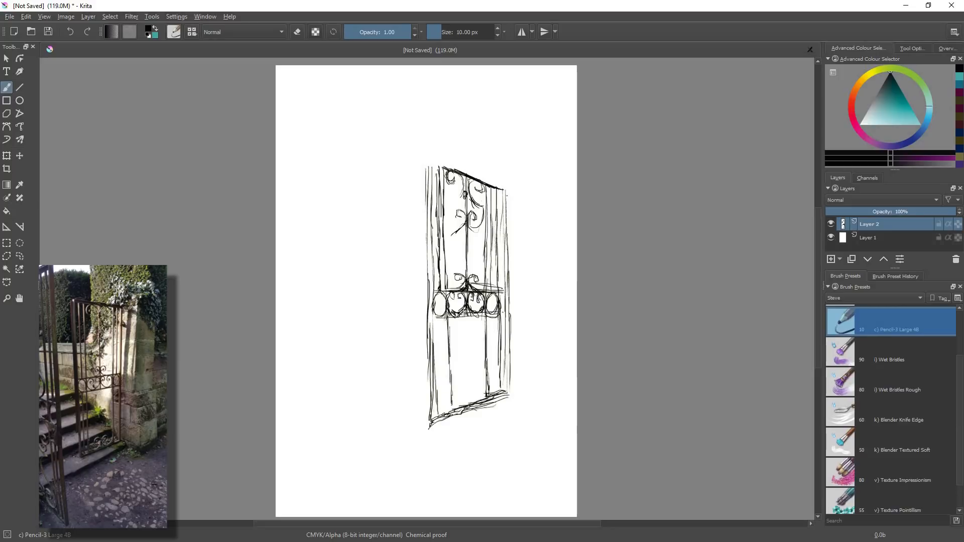
drag(506, 202, 501, 400)
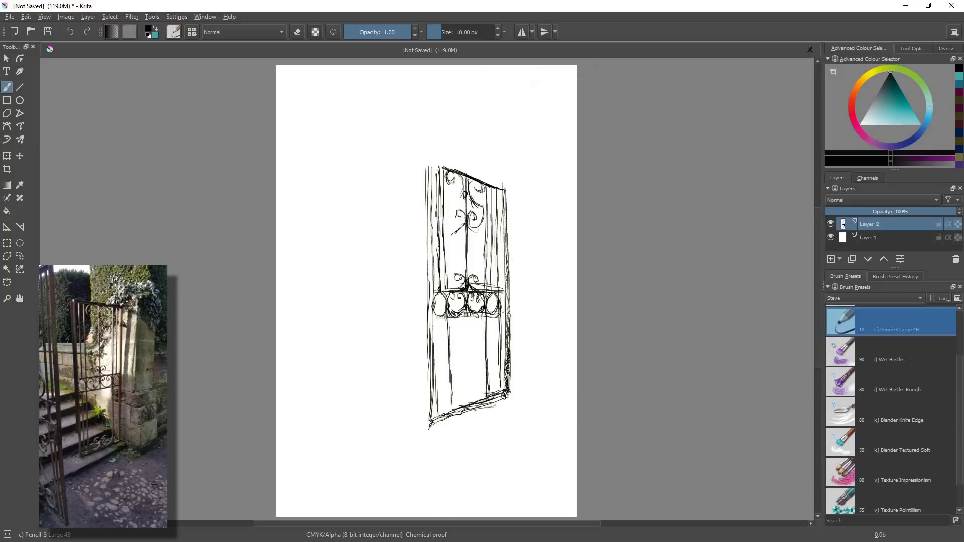
Sketch the top edge of the stone pillar beside the gate and the upper half of its vertical corner line
drag(503, 182, 523, 180)
drag(520, 179, 522, 273)
drag(526, 219, 525, 253)
drag(526, 250, 527, 289)
drag(525, 219, 526, 288)
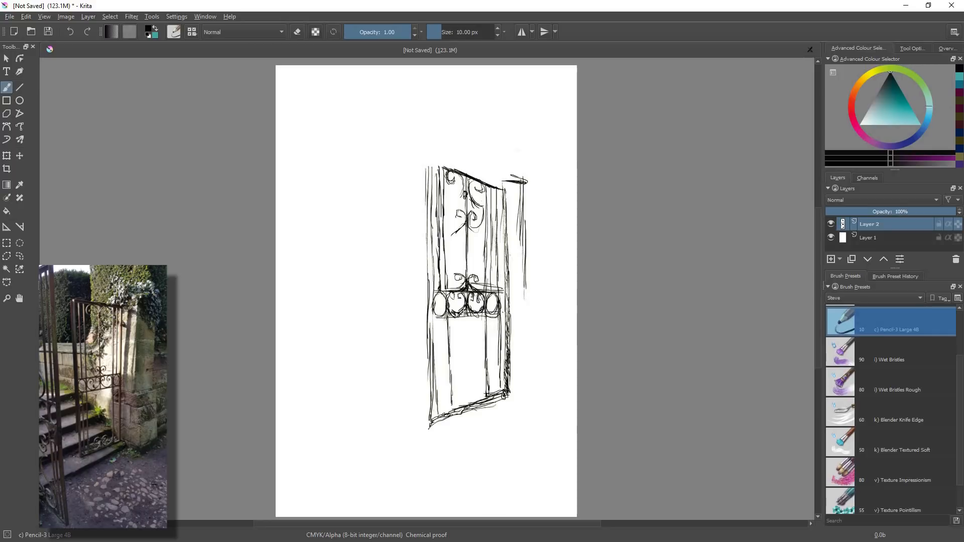
Continue the stone pillar's corner line down to just below the level of the gate's bottom rail
drag(523, 274, 525, 342)
drag(525, 295, 525, 357)
drag(526, 312, 524, 407)
drag(525, 362, 527, 414)
drag(527, 360, 527, 415)
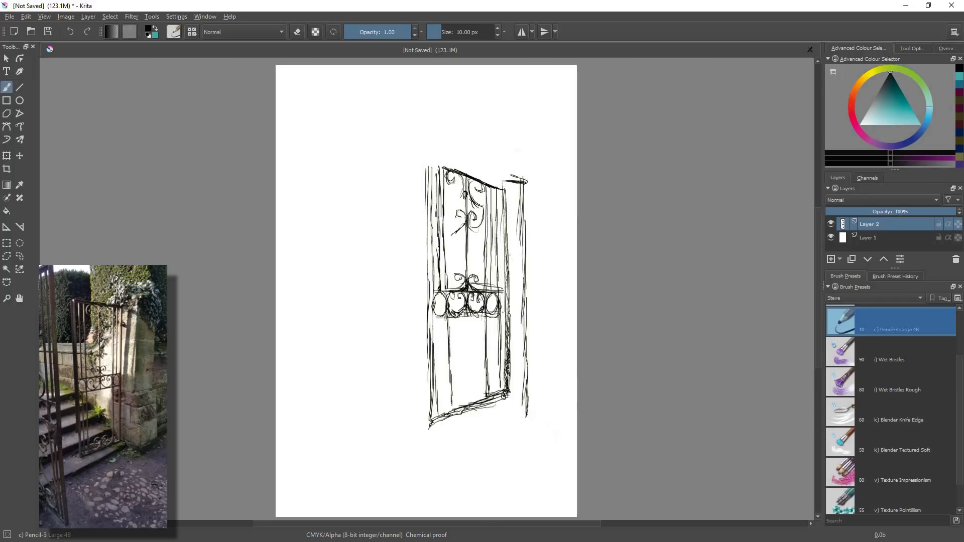
Sketch the pillar's base edge and hatch rough shading on the ground around its foot
drag(507, 396, 527, 406)
mouse_move(553, 404)
mouse_down()
mouse_move(528, 406)
mouse_move(562, 402)
mouse_up()
mouse_move(539, 405)
mouse_down()
mouse_move(564, 402)
mouse_move(525, 415)
mouse_move(554, 414)
mouse_up()
mouse_move(545, 409)
mouse_down()
mouse_move(561, 404)
mouse_move(536, 415)
mouse_up()
drag(529, 411, 555, 416)
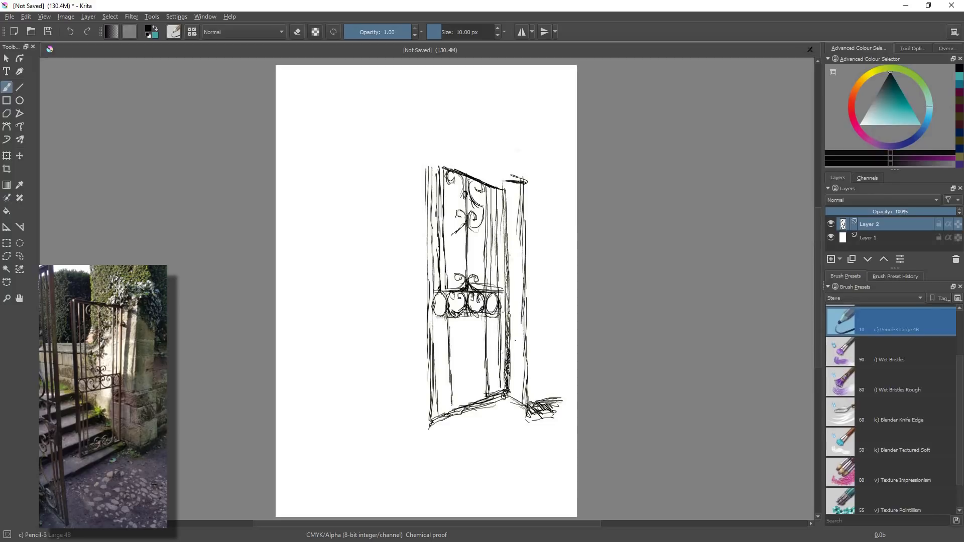
drag(514, 403, 529, 422)
mouse_move(523, 405)
mouse_down()
mouse_move(506, 419)
mouse_move(517, 409)
mouse_up()
Draw the first short stone joint lines across the lower part of the pillar, starting near its base
click(945, 48)
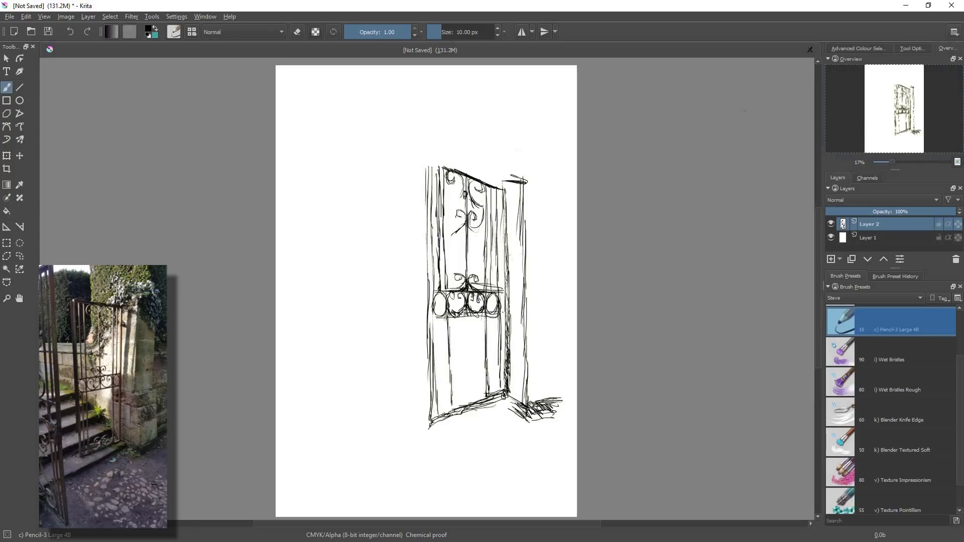
right_click(396, 205)
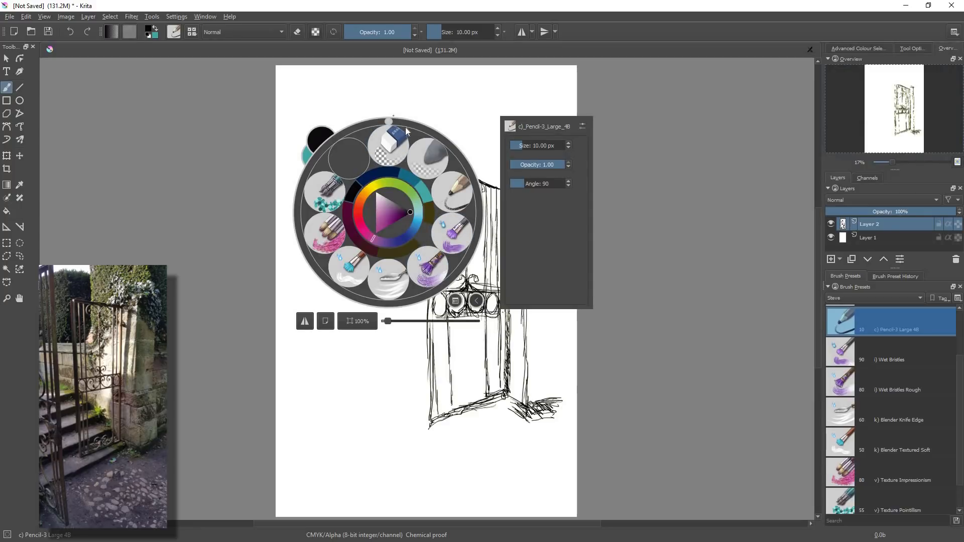
drag(389, 121, 414, 134)
mouse_move(451, 182)
mouse_down()
mouse_move(458, 212)
mouse_move(441, 184)
mouse_up()
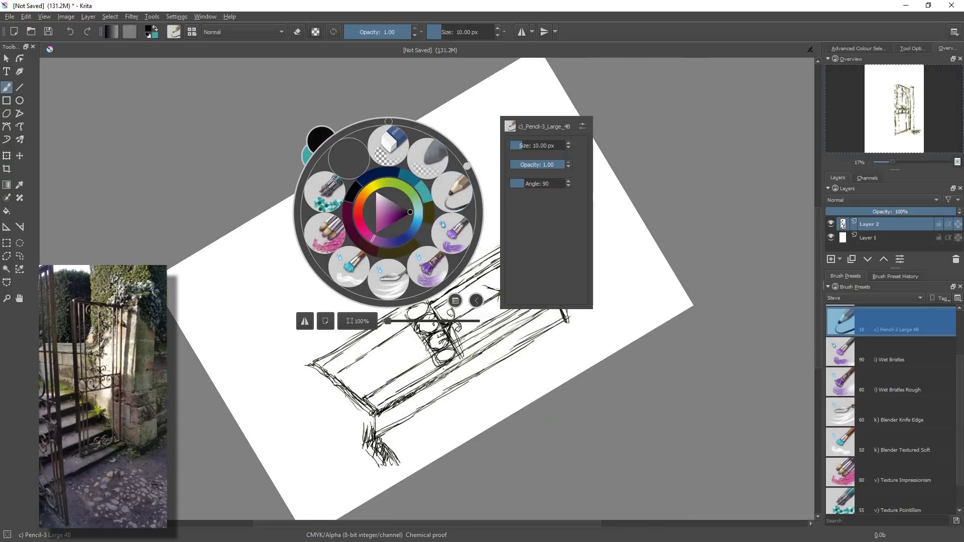
right_click(441, 176)
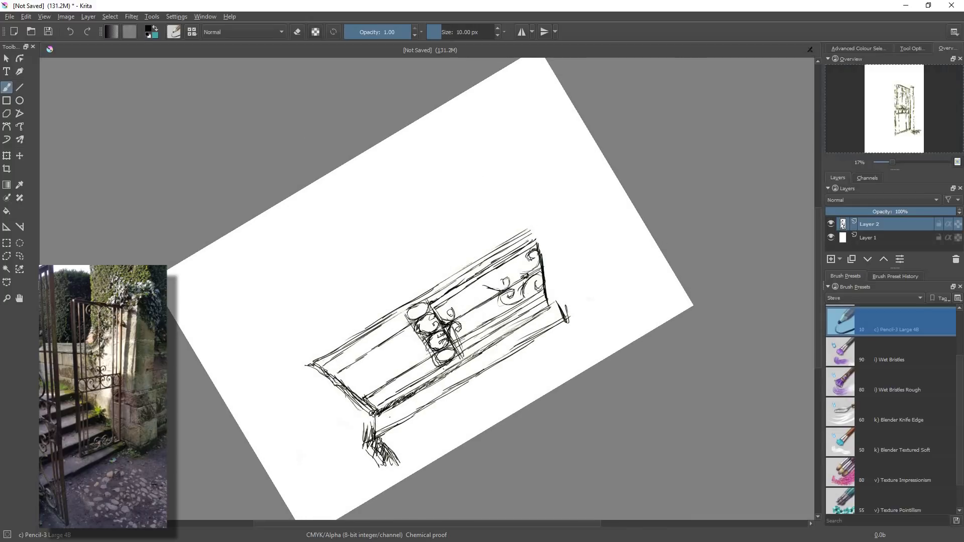
drag(389, 410, 386, 435)
drag(403, 398, 404, 422)
mouse_move(406, 422)
mouse_down()
mouse_move(421, 441)
mouse_move(400, 445)
mouse_up()
drag(422, 407, 434, 424)
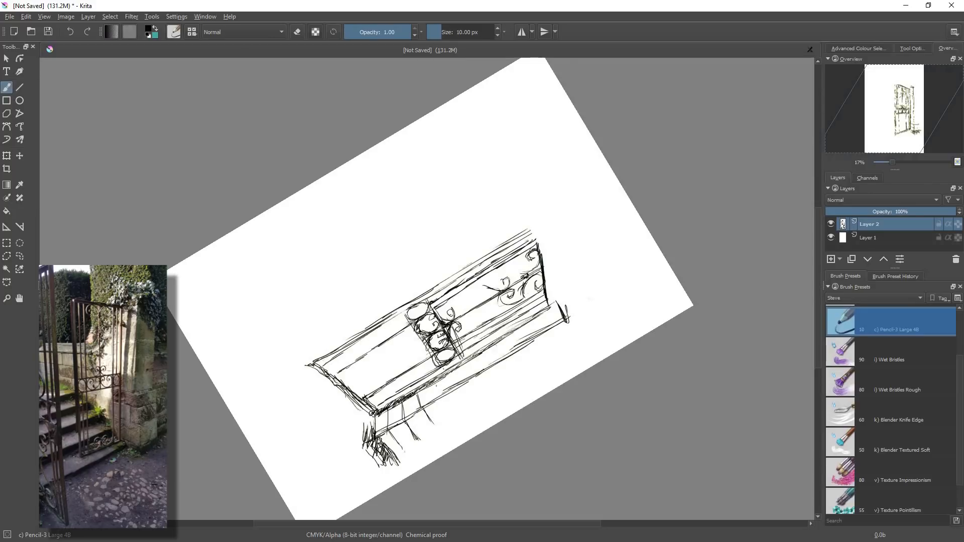
Add evenly spaced stone joint lines across the rest of the pillar up to its top
drag(436, 385, 453, 416)
drag(452, 372, 468, 402)
drag(467, 360, 483, 393)
drag(488, 352, 503, 375)
drag(505, 338, 521, 366)
drag(522, 328, 539, 351)
drag(540, 314, 559, 340)
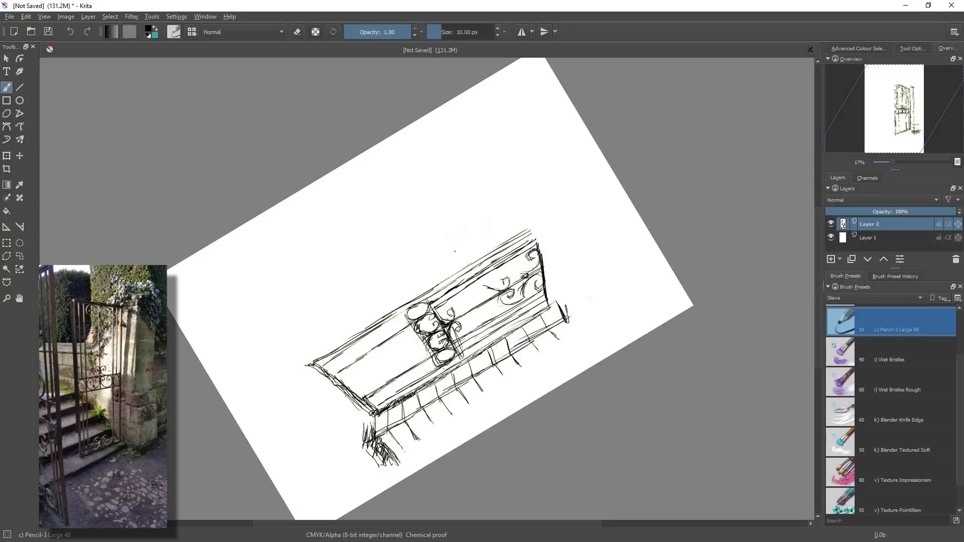
Return the canvas upright, extend the stone joints, and sketch the pillar's far vertical edge with a block at mid-height
right_click(447, 230)
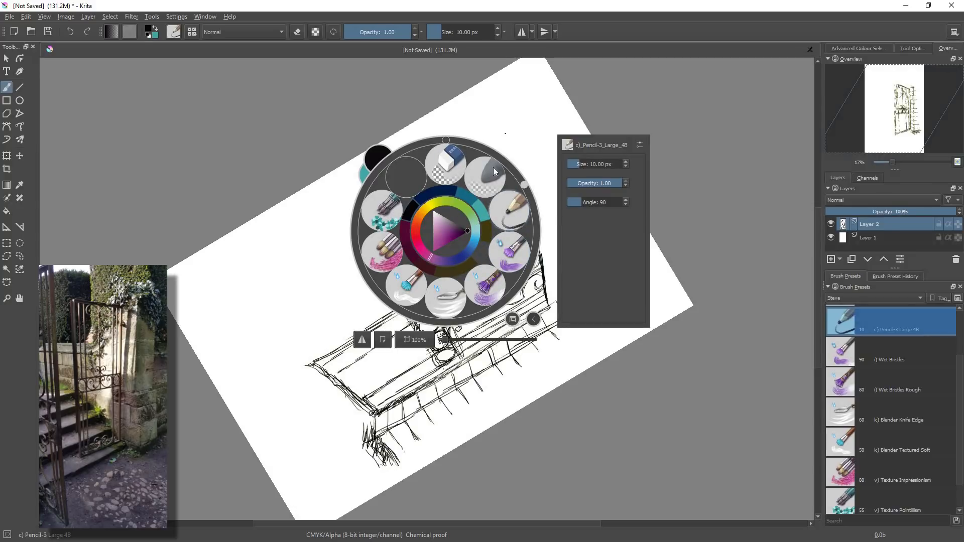
click(445, 141)
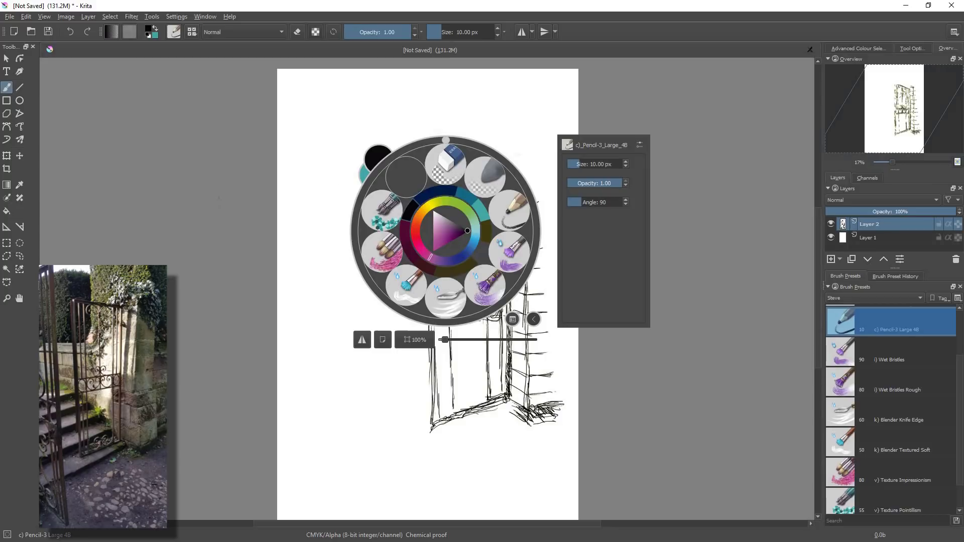
click(220, 199)
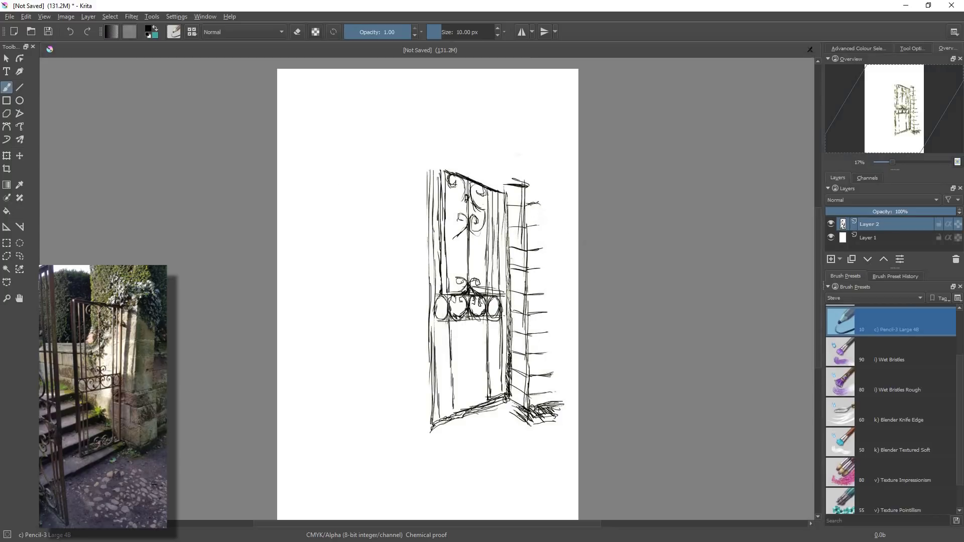
drag(525, 208, 539, 207)
drag(525, 271, 549, 273)
drag(561, 223, 558, 300)
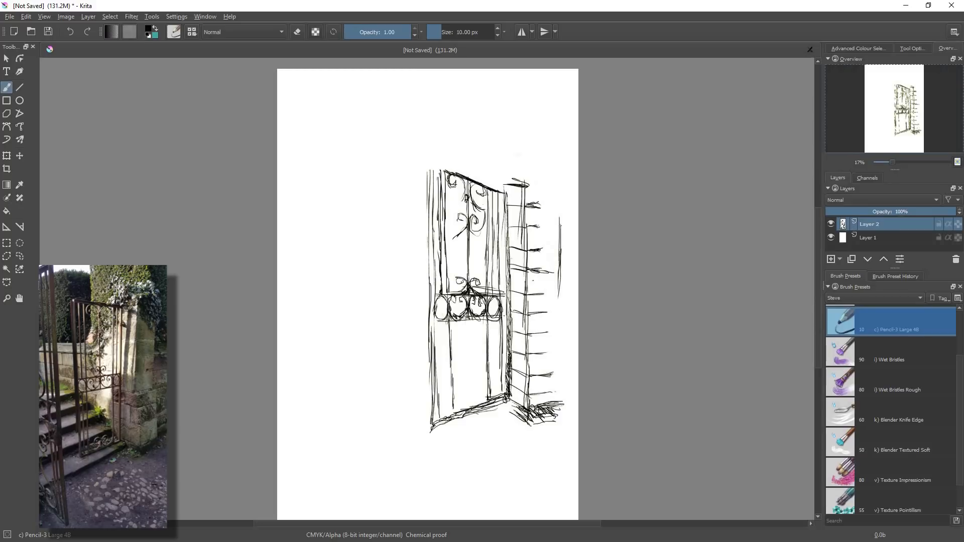
mouse_move(543, 267)
mouse_down()
mouse_move(561, 269)
mouse_move(546, 295)
mouse_move(559, 326)
mouse_up()
Sketch clusters of ivy leaves trailing over the pillar's top and down its far edge
mouse_move(531, 184)
mouse_down()
mouse_move(543, 214)
mouse_move(564, 209)
mouse_move(567, 228)
mouse_move(555, 227)
mouse_move(568, 244)
mouse_up()
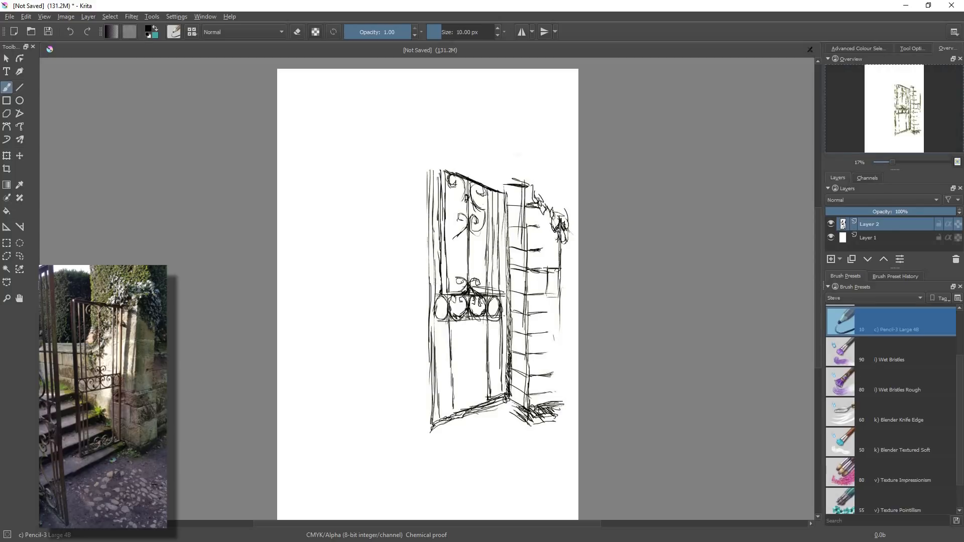
drag(569, 183, 557, 218)
mouse_move(535, 153)
mouse_down()
mouse_move(555, 196)
mouse_move(541, 156)
mouse_move(555, 168)
mouse_move(560, 188)
mouse_move(538, 177)
mouse_move(547, 186)
mouse_up()
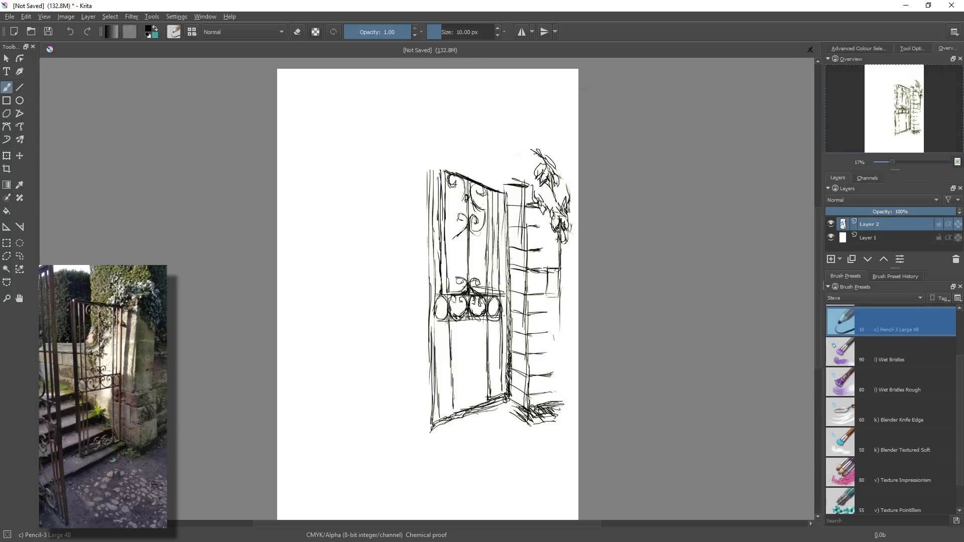
mouse_move(526, 143)
mouse_down()
mouse_move(528, 171)
mouse_move(537, 162)
mouse_move(515, 151)
mouse_move(541, 142)
mouse_move(566, 159)
mouse_move(555, 152)
mouse_move(566, 178)
mouse_up()
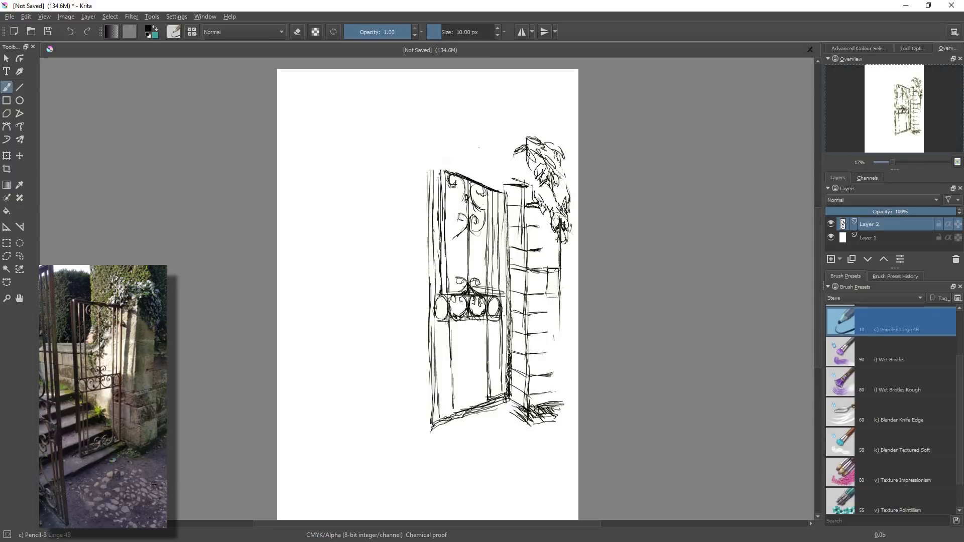
Sketch loose foliage behind the gate's top rail and a ragged vertical hedge edge rising above the gate
mouse_move(486, 149)
mouse_down()
mouse_move(499, 161)
mouse_move(475, 156)
mouse_move(482, 175)
mouse_up()
mouse_move(497, 161)
mouse_down()
mouse_move(494, 186)
mouse_move(478, 173)
mouse_move(504, 165)
mouse_up()
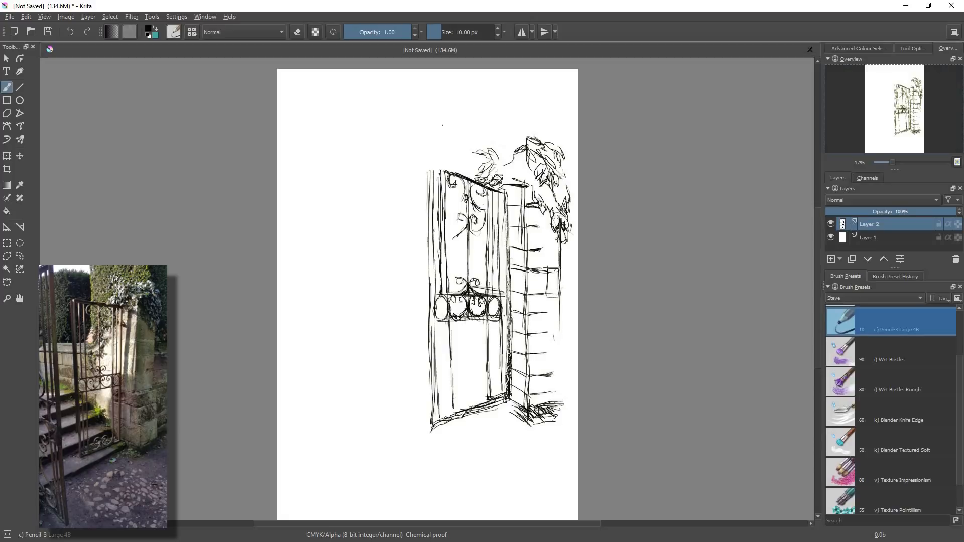
drag(446, 89, 446, 149)
drag(450, 90, 446, 121)
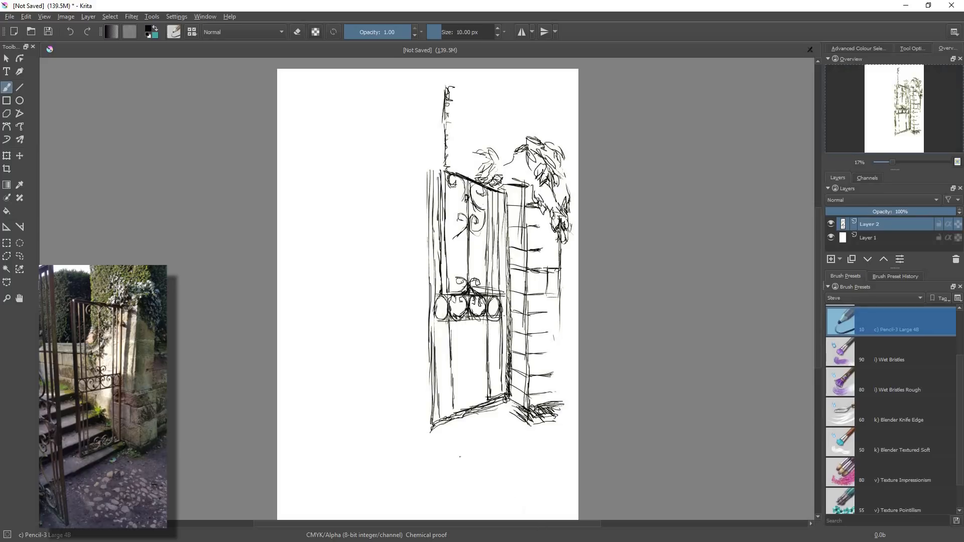
Turn the canvas sideways and erase the stray ground hatching beneath the pillar's foot with the Eraser Soft brush
right_click(421, 227)
drag(417, 156, 497, 245)
drag(505, 246, 506, 245)
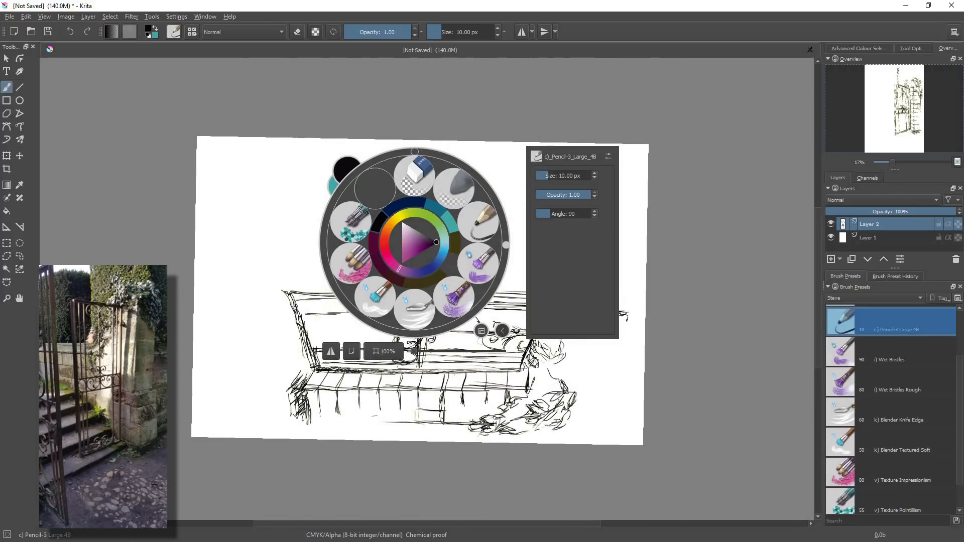
click(454, 188)
click(274, 385)
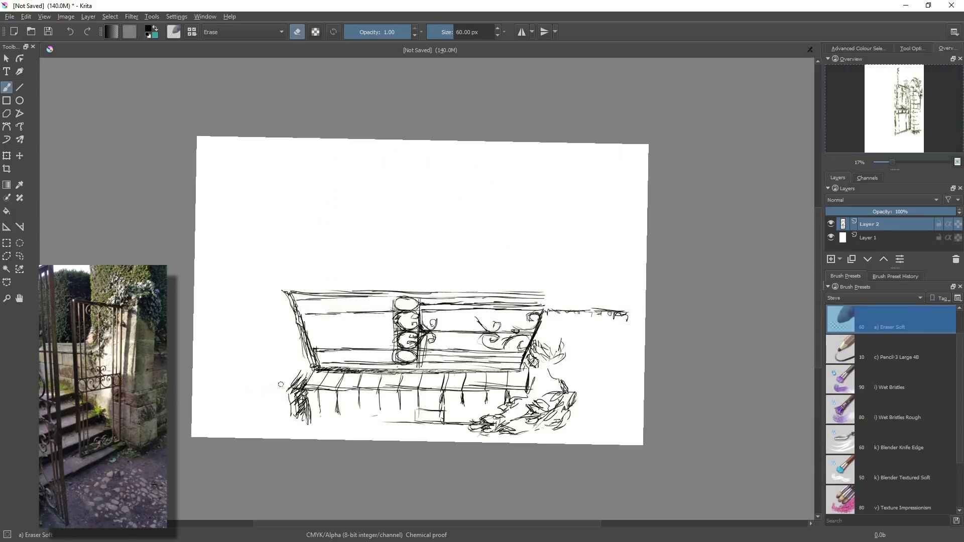
drag(288, 392, 299, 425)
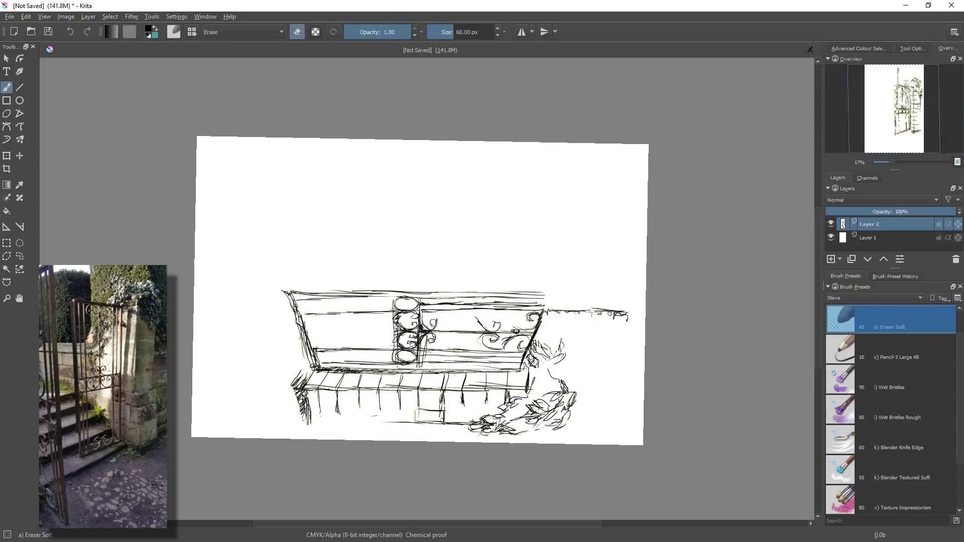
Return the canvas upright and sketch a flatter, higher bottom rail for the gate with Pencil-3 Large 4B at 0.15 opacity
key(slash)
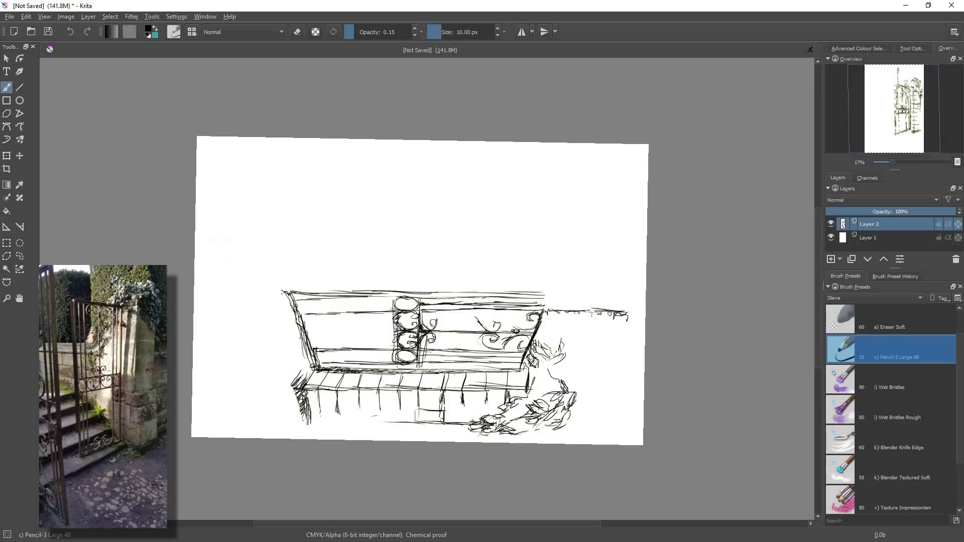
right_click(418, 197)
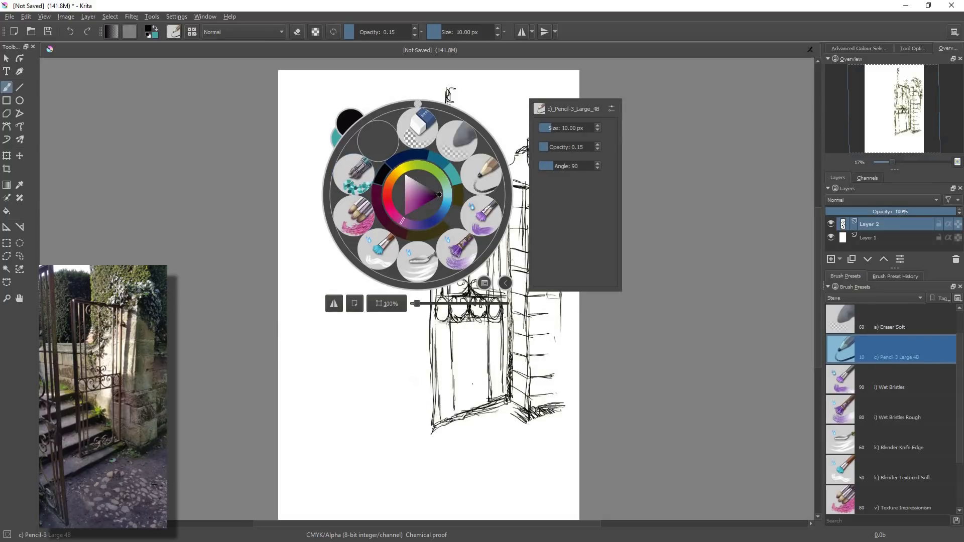
right_click(417, 195)
drag(489, 400, 475, 402)
drag(488, 401, 453, 410)
drag(434, 413, 474, 403)
mouse_move(488, 401)
mouse_down()
mouse_move(461, 406)
mouse_move(473, 406)
mouse_up()
drag(485, 404, 469, 407)
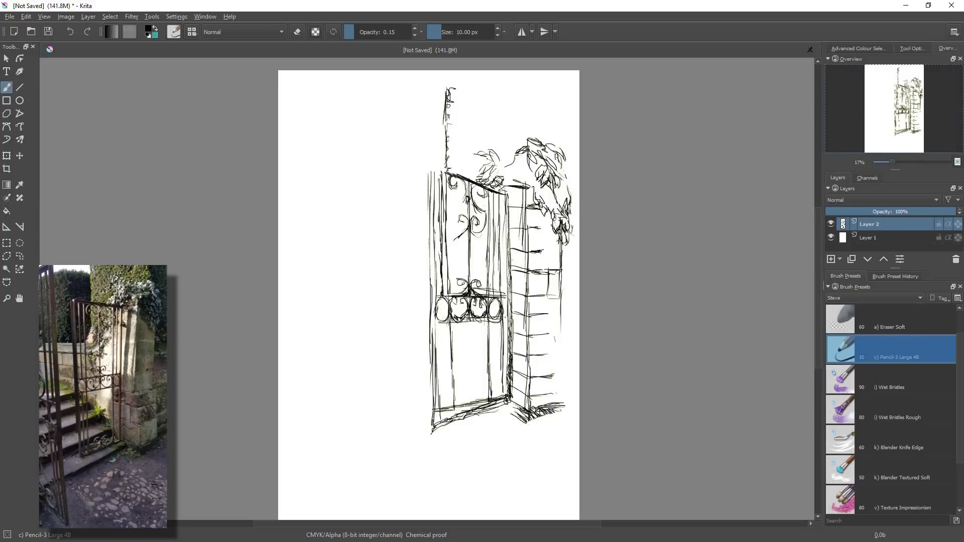
Reinforce the gate's sloping top rail and extend it across to the outermost uprights
drag(469, 178, 505, 192)
drag(436, 169, 500, 190)
drag(443, 167, 499, 188)
Erase the old slanted bottom rail beneath the new one and return to the pencil brush
key(slash)
mouse_move(438, 427)
mouse_down()
mouse_move(451, 421)
mouse_move(433, 437)
mouse_move(469, 412)
mouse_move(425, 414)
mouse_move(511, 402)
mouse_up()
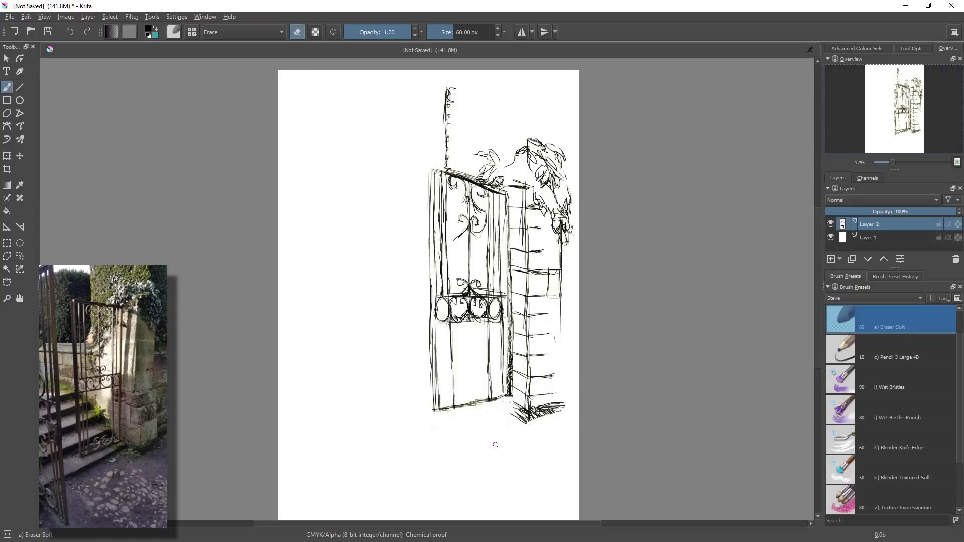
key(slash)
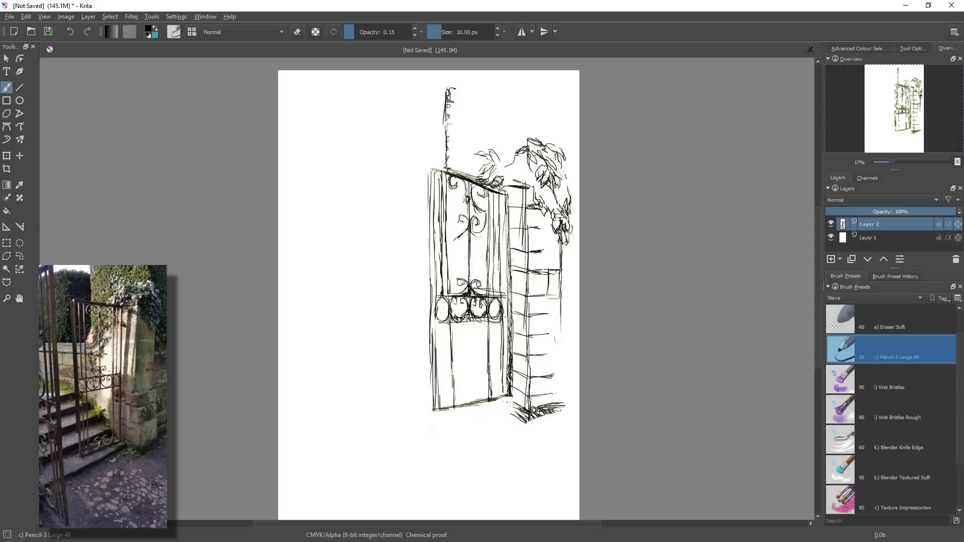
Turn the canvas sideways and sketch the long slanted edges of the lowest stone step just below the gate
drag(514, 400, 435, 424)
right_click(447, 253)
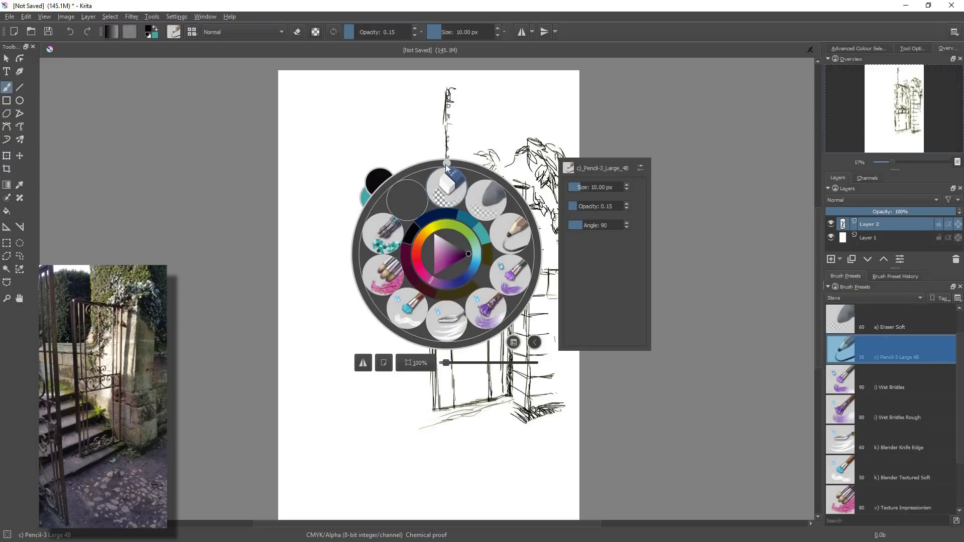
click(448, 182)
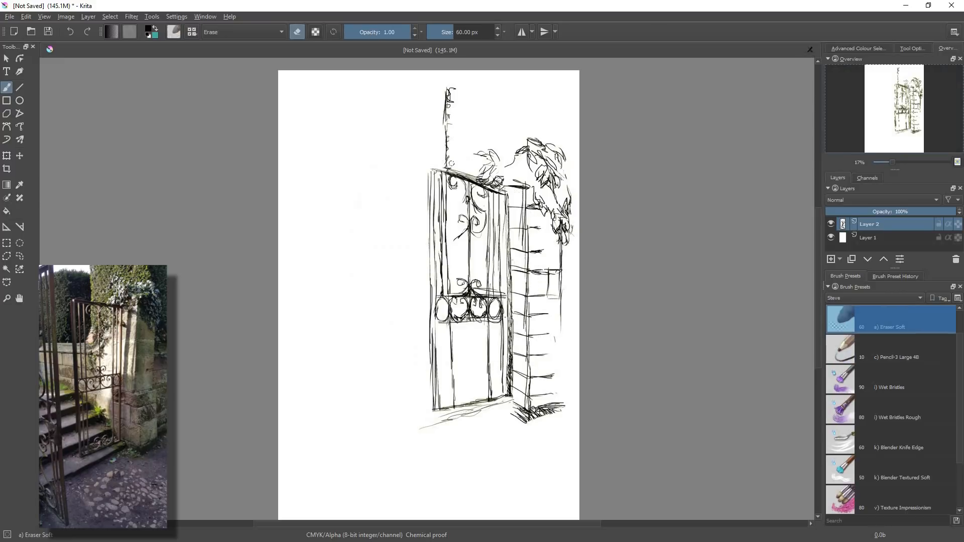
right_click(450, 211)
mouse_move(451, 120)
mouse_down()
mouse_move(529, 204)
mouse_move(539, 237)
mouse_move(534, 204)
mouse_move(539, 212)
mouse_up()
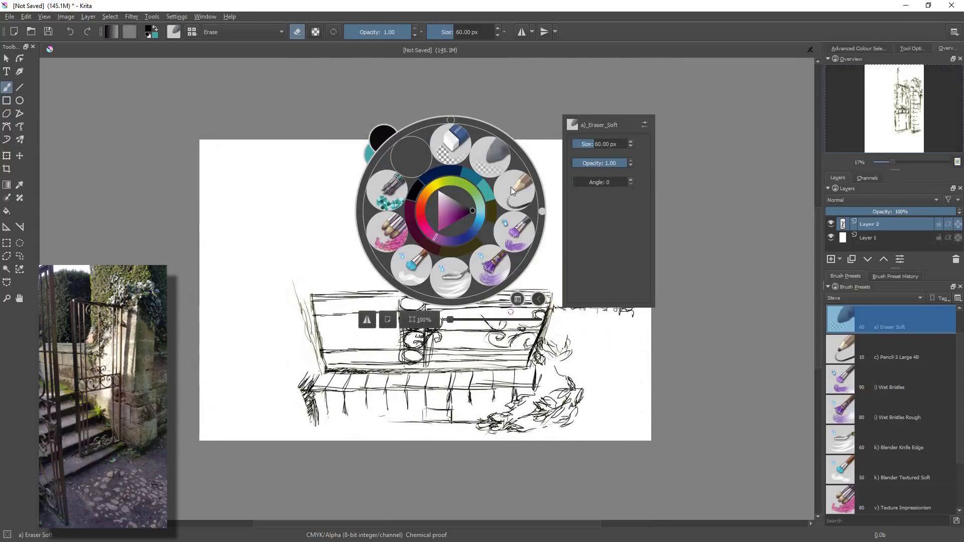
click(515, 191)
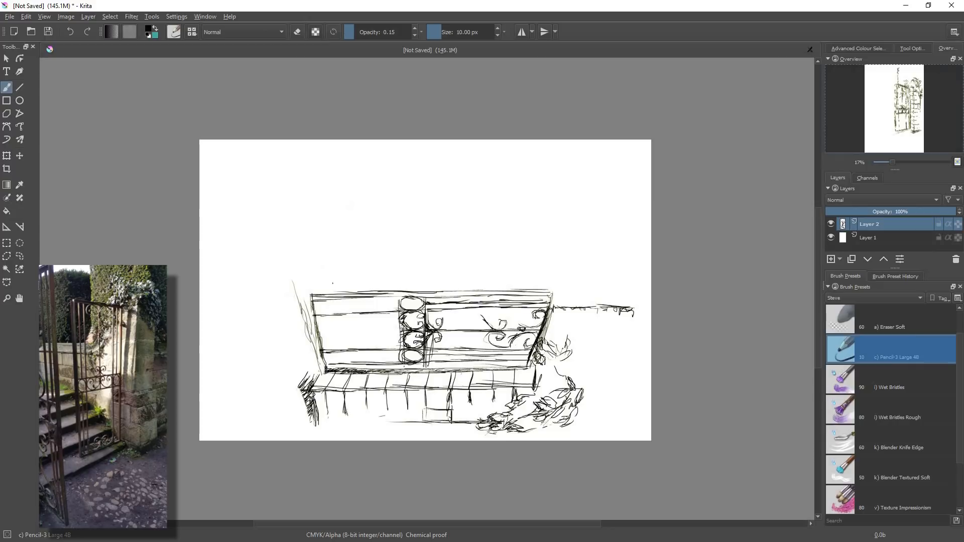
drag(290, 274, 314, 351)
drag(292, 276, 299, 301)
drag(282, 273, 305, 338)
drag(295, 306, 315, 373)
drag(308, 340, 314, 372)
mouse_move(279, 267)
mouse_down()
mouse_move(303, 329)
mouse_move(286, 264)
mouse_move(297, 293)
mouse_up()
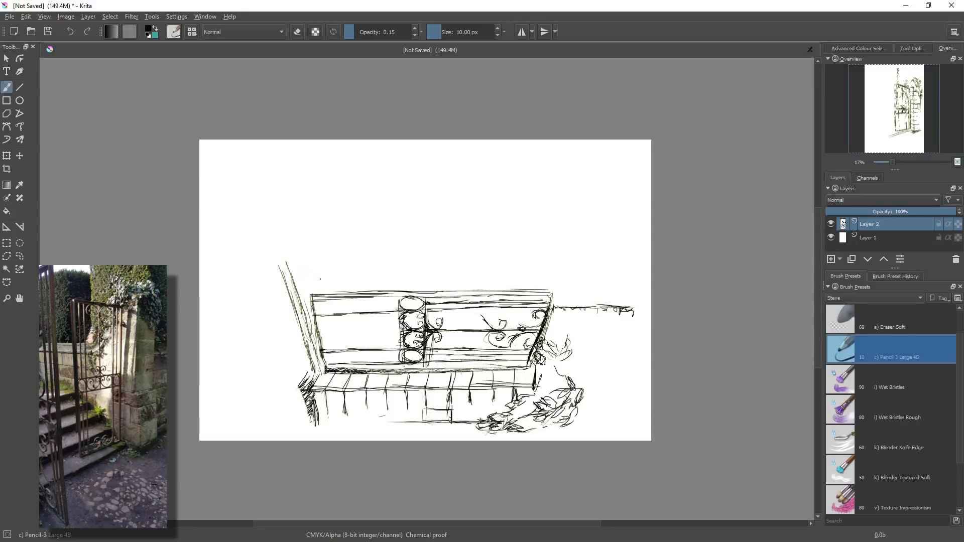
Sketch the slanted edges of the next stone steps running behind the lower part of the gate
drag(317, 270, 334, 346)
drag(325, 298, 336, 357)
drag(320, 256, 342, 360)
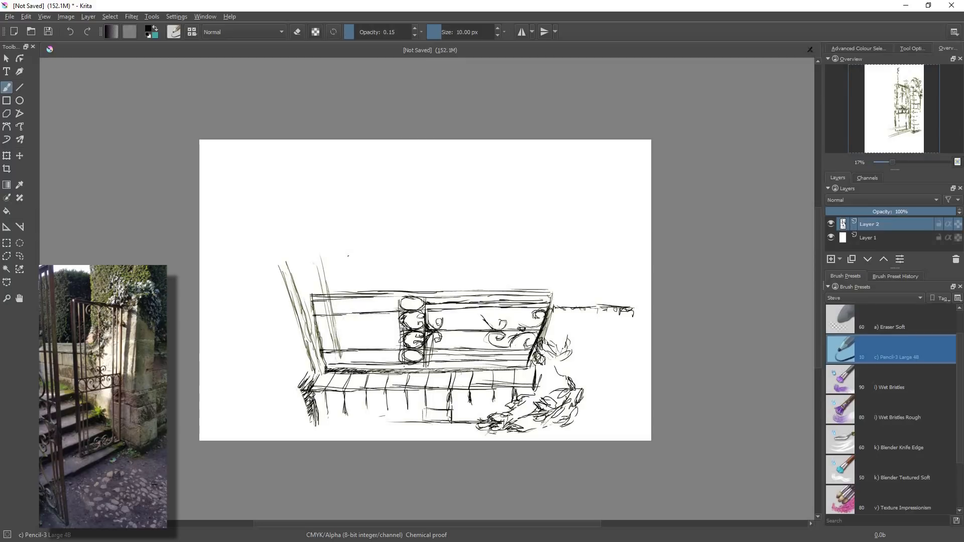
drag(349, 258, 359, 340)
Return the canvas upright, sketch and shade the step ends near the pillar, and add further step edges behind the gate
right_click(368, 211)
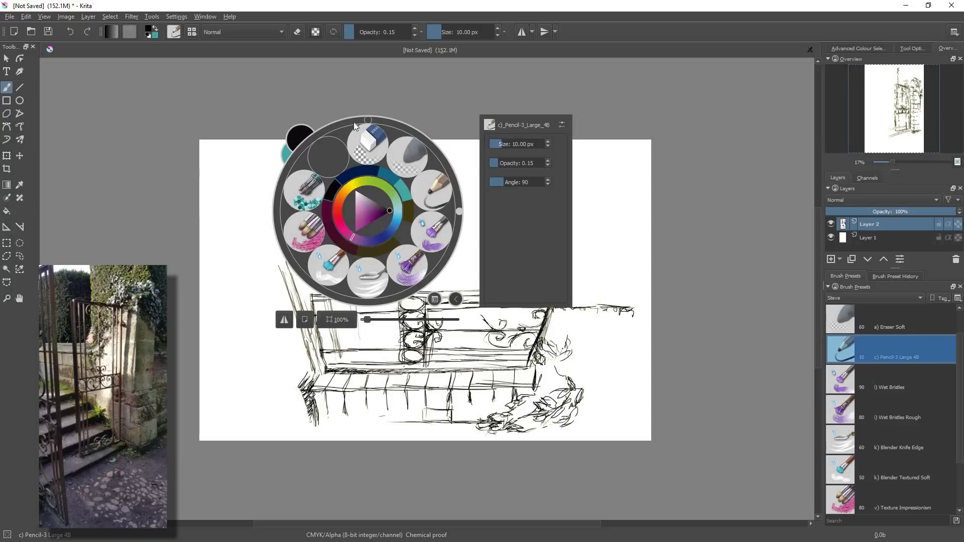
click(368, 119)
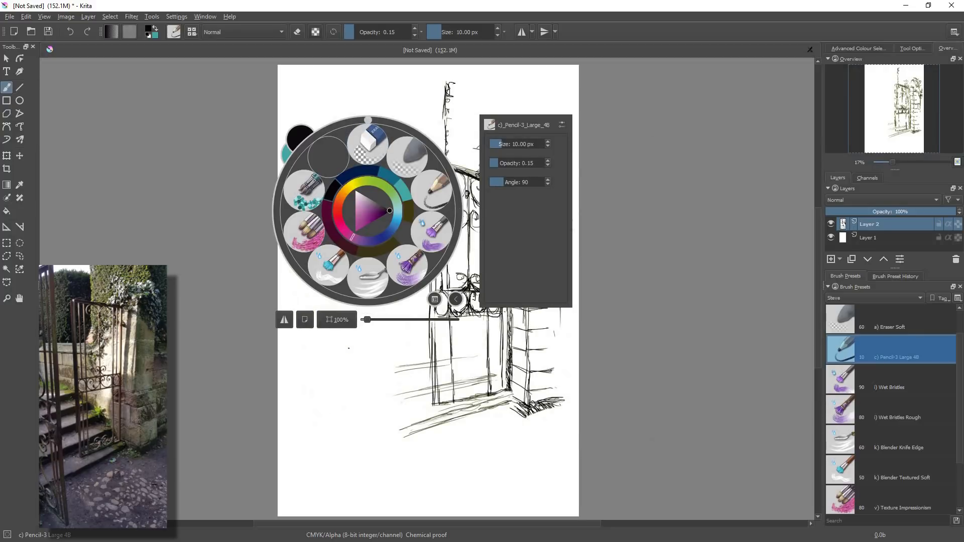
click(265, 322)
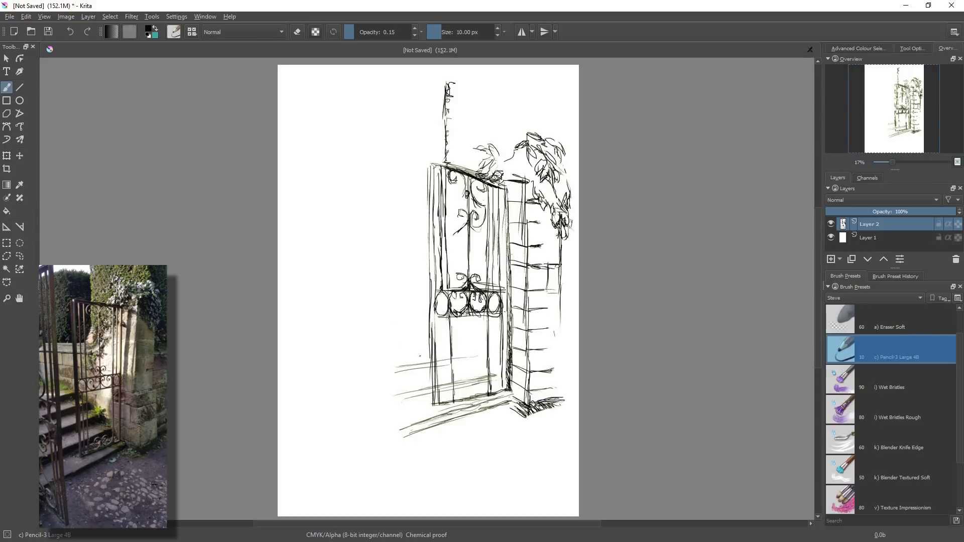
drag(480, 359, 480, 376)
drag(490, 381, 500, 377)
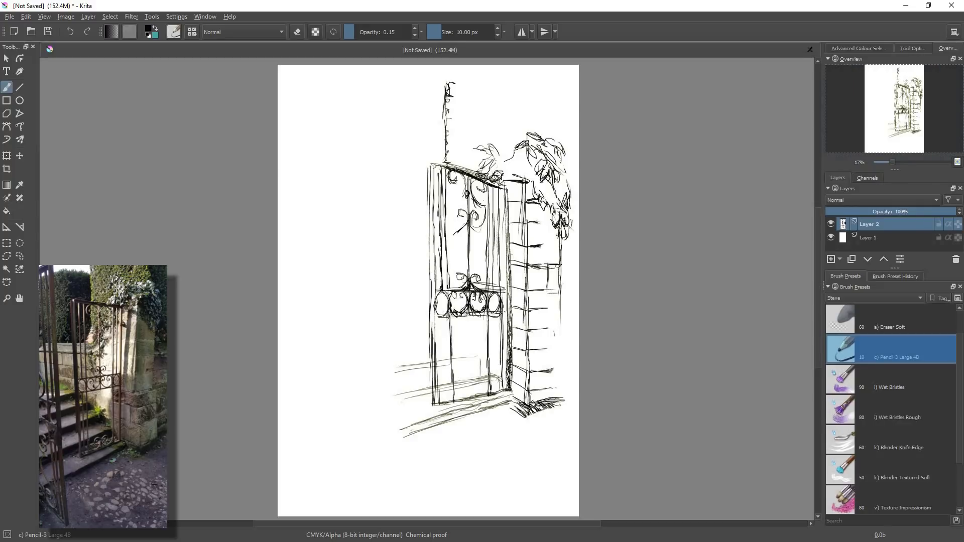
drag(497, 389, 505, 380)
mouse_move(463, 375)
mouse_down()
mouse_move(484, 369)
mouse_move(396, 383)
mouse_move(410, 382)
mouse_up()
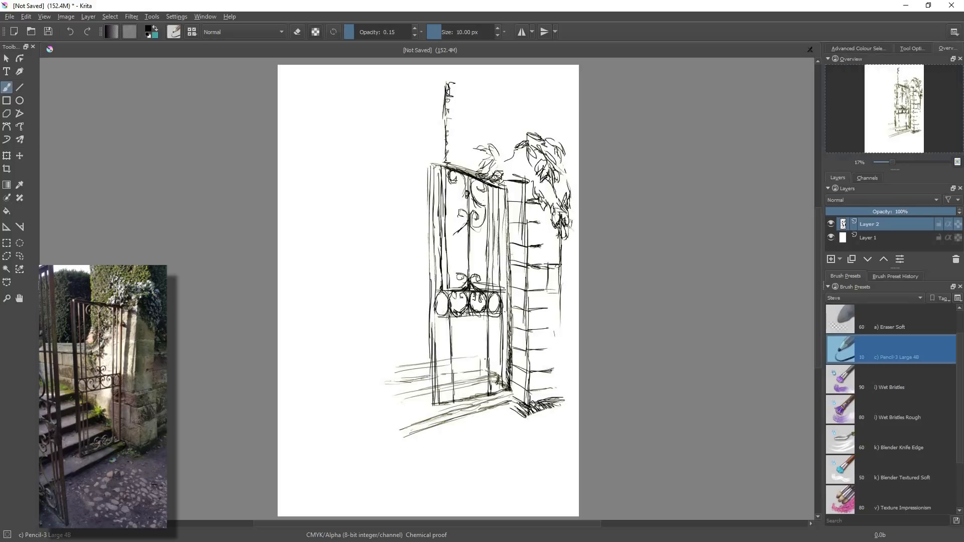
mouse_move(483, 362)
mouse_down()
mouse_move(456, 372)
mouse_move(498, 382)
mouse_move(483, 384)
mouse_move(466, 361)
mouse_move(437, 349)
mouse_move(404, 351)
mouse_up()
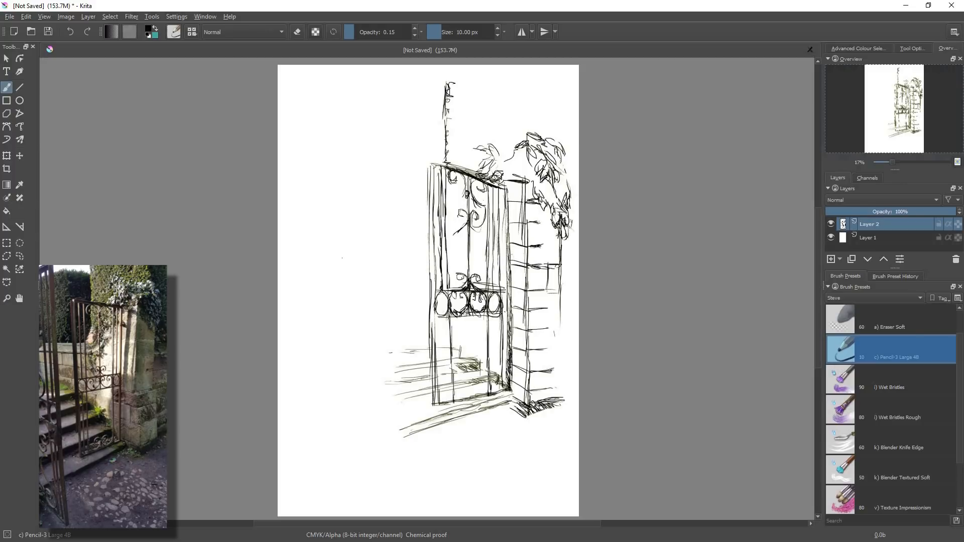
Sketch the inner edge of the foreground gate's tall upright at the open end of the steps, ending below the lowest step
drag(385, 173, 388, 277)
drag(387, 193, 393, 307)
drag(392, 235, 390, 321)
drag(386, 208, 390, 353)
drag(393, 307, 385, 369)
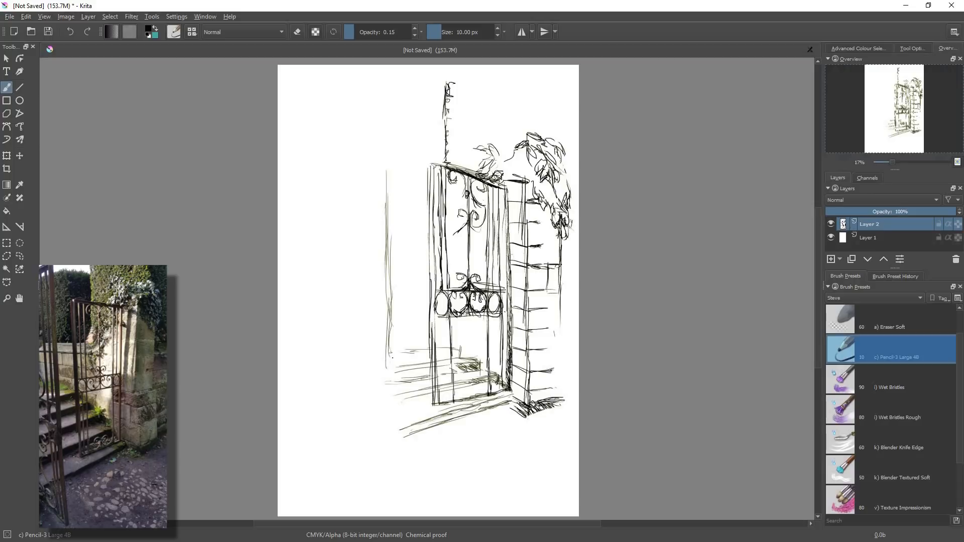
drag(391, 331, 393, 419)
drag(395, 386, 392, 430)
drag(389, 357, 391, 413)
drag(391, 341, 390, 455)
drag(392, 422, 393, 472)
drag(386, 130, 385, 208)
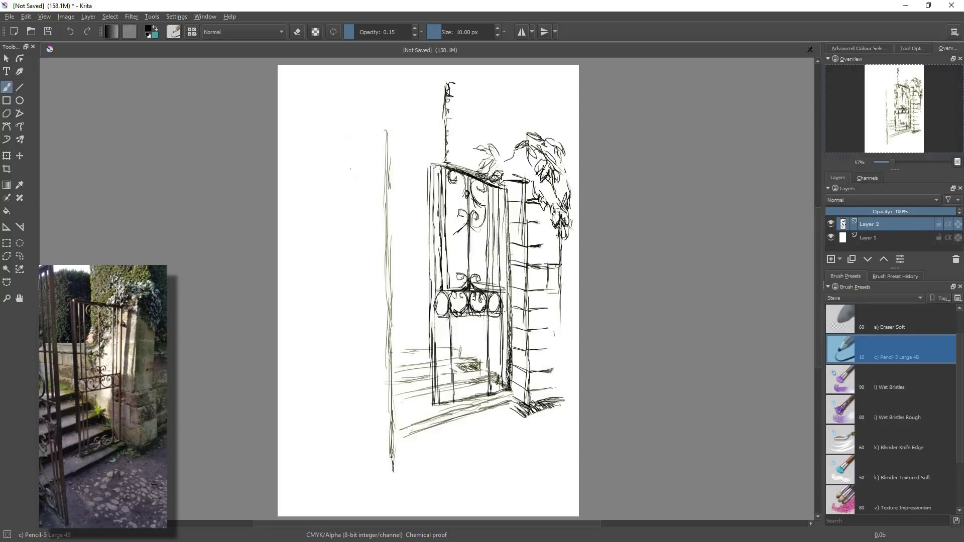
Cap the foreground upright with a short top line and sketch its parallel outer edge down to near the base
mouse_move(388, 126)
mouse_down()
mouse_move(367, 135)
mouse_move(378, 184)
mouse_up()
drag(378, 143, 376, 229)
drag(376, 193, 372, 259)
drag(379, 225, 381, 256)
drag(377, 173, 377, 256)
drag(378, 247, 379, 331)
drag(381, 283, 380, 362)
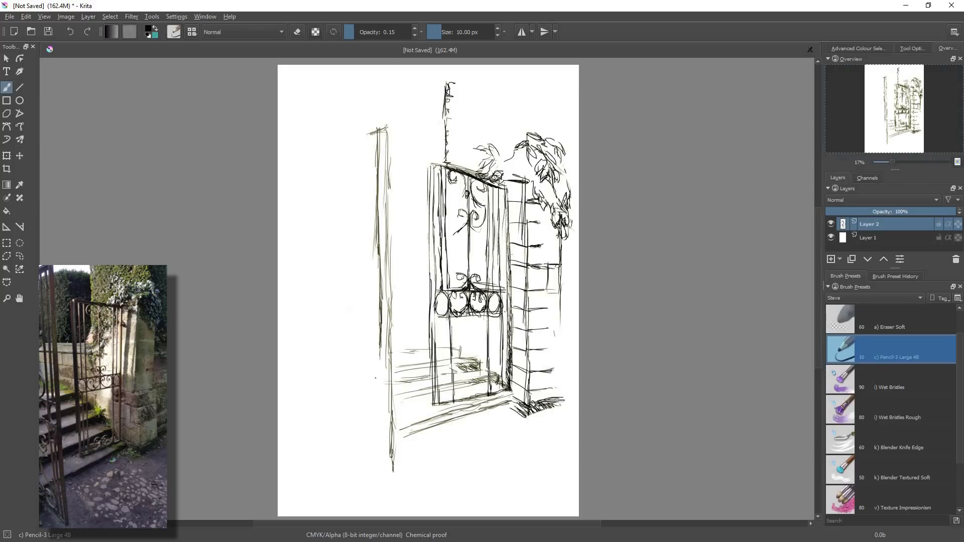
drag(381, 354, 382, 425)
drag(380, 389, 383, 449)
Erase the step lines that cross inside the foreground upright and return to the pencil brush
key(slash)
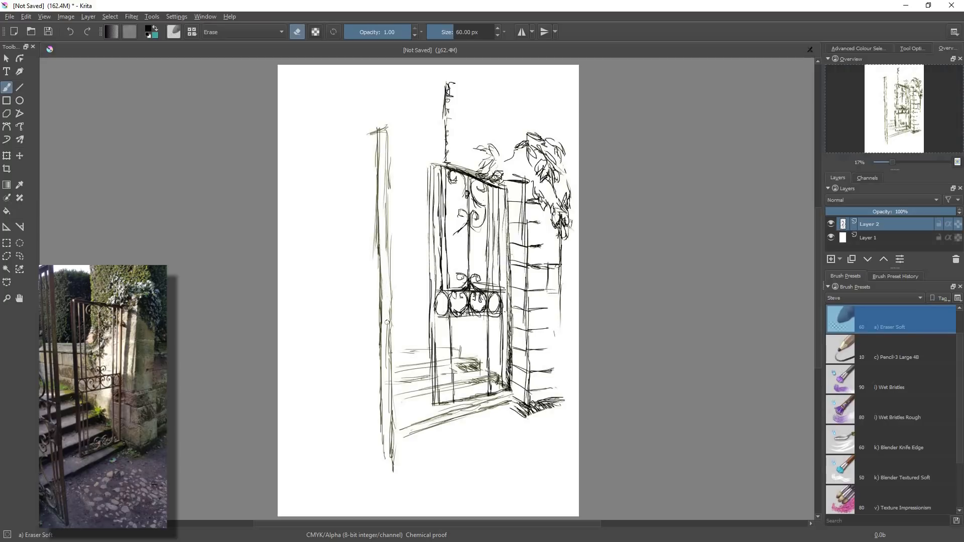
drag(386, 330, 386, 370)
key(slash)
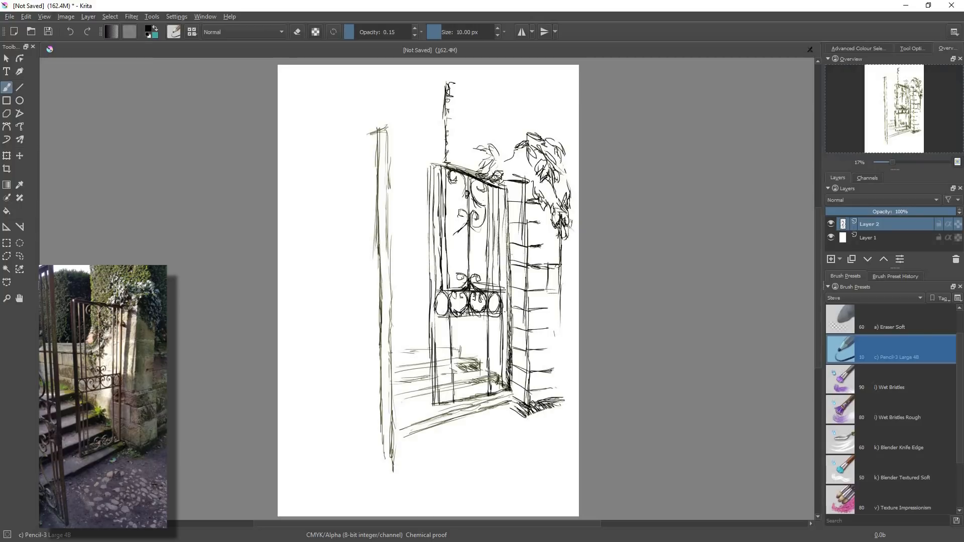
Sketch and shade the uppermost step edges between the foreground upright and the gate
drag(448, 350, 455, 349)
mouse_move(412, 355)
mouse_down()
mouse_move(458, 359)
mouse_move(430, 358)
mouse_up()
mouse_move(433, 353)
mouse_down()
mouse_move(416, 363)
mouse_move(448, 344)
mouse_up()
mouse_move(405, 340)
mouse_down()
mouse_move(430, 346)
mouse_move(413, 343)
mouse_up()
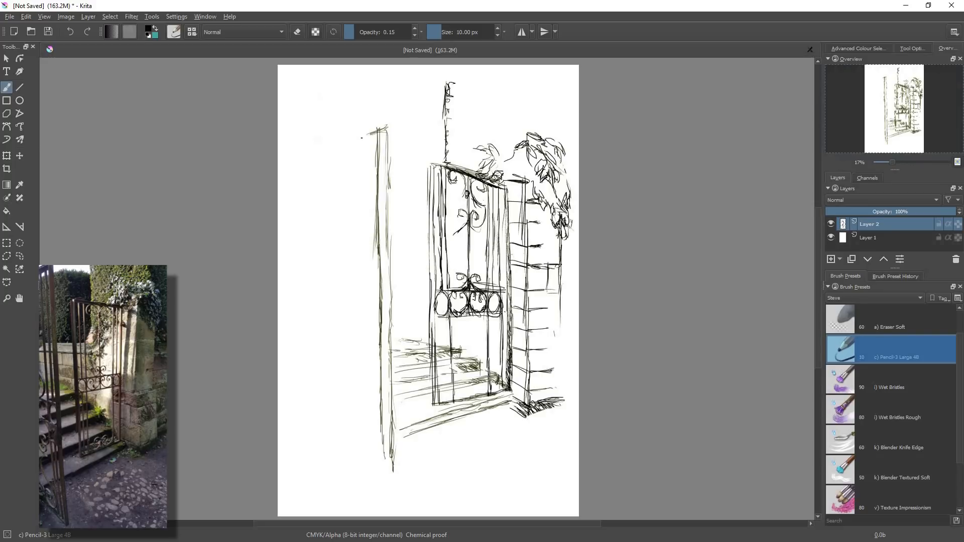
Sketch the foreground gate's vertical bars beside the tall upright, extending them down to where the scrolled band starts
drag(368, 137, 360, 206)
drag(361, 142, 362, 250)
drag(362, 168, 360, 251)
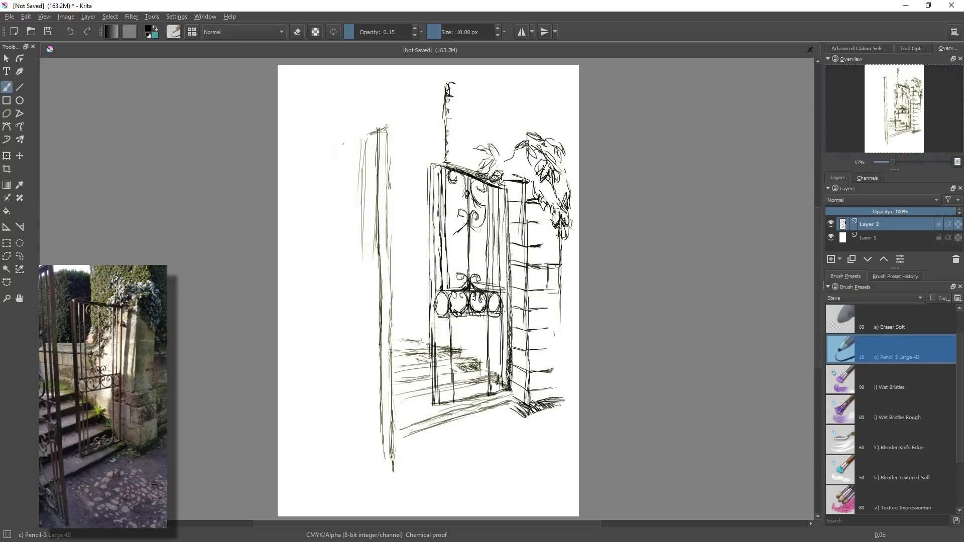
mouse_move(347, 138)
mouse_down()
mouse_move(349, 252)
mouse_move(344, 167)
mouse_move(345, 243)
mouse_up()
mouse_move(345, 211)
mouse_down()
mouse_move(340, 268)
mouse_move(347, 203)
mouse_move(350, 274)
mouse_up()
drag(350, 213, 350, 256)
drag(349, 193, 351, 271)
drag(346, 226, 343, 272)
mouse_move(346, 253)
mouse_down()
mouse_move(341, 270)
mouse_move(367, 270)
mouse_up()
drag(367, 199, 369, 284)
drag(364, 246, 366, 285)
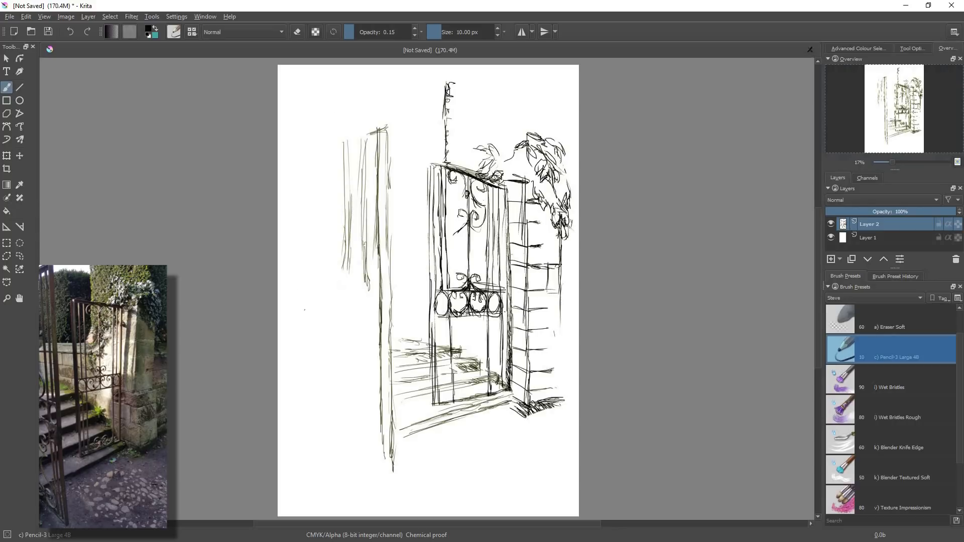
drag(370, 287, 366, 306)
drag(347, 267, 346, 299)
drag(345, 259, 343, 297)
Sketch two slanted rails joining the foreground upright and draw a round ring between them against the upright
drag(381, 314, 340, 304)
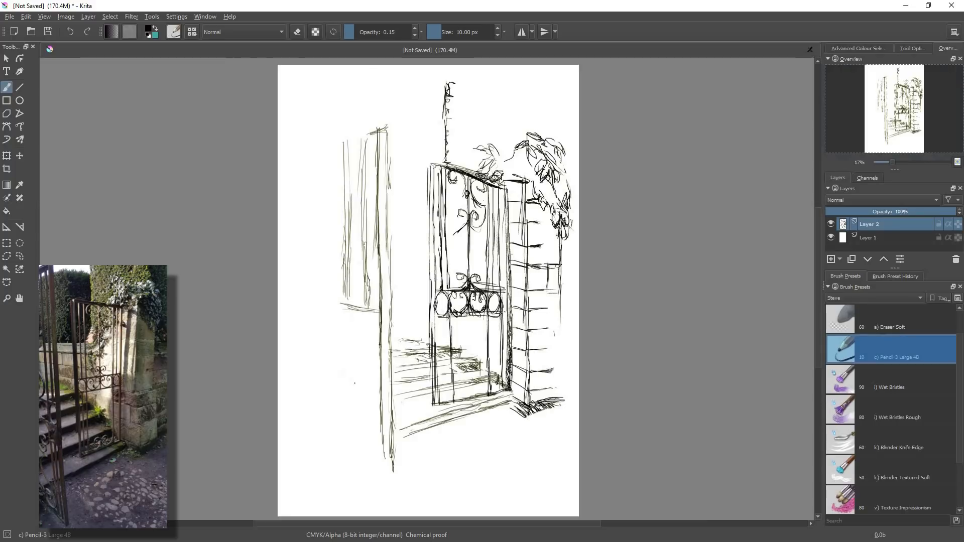
mouse_move(380, 347)
mouse_down()
mouse_move(339, 338)
mouse_move(348, 338)
mouse_up()
drag(380, 338, 373, 348)
mouse_move(376, 314)
mouse_down()
mouse_move(364, 330)
mouse_move(381, 335)
mouse_up()
mouse_move(378, 317)
mouse_down()
mouse_move(372, 342)
mouse_move(382, 343)
mouse_move(375, 334)
mouse_up()
mouse_move(368, 319)
mouse_down()
mouse_move(379, 314)
mouse_move(361, 336)
mouse_up()
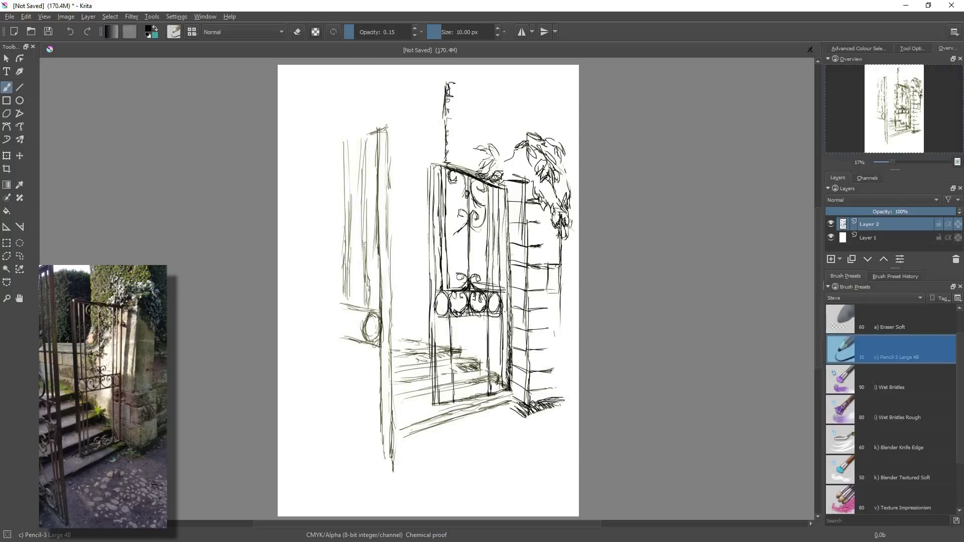
Extend a vertical bar below the foreground gate's band and add a curled scroll beside the ring
drag(363, 311, 366, 400)
drag(364, 343, 363, 413)
mouse_move(353, 315)
mouse_down()
mouse_move(362, 331)
mouse_move(351, 327)
mouse_move(363, 321)
mouse_move(347, 338)
mouse_up()
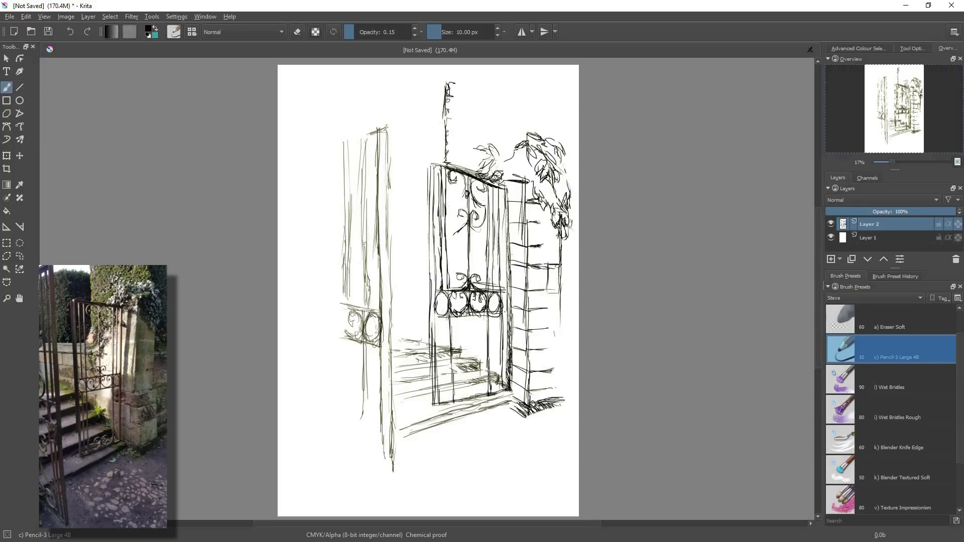
Sketch a straight vertical hedge edge above the gate, erase the old jagged line beside it, and return to the pencil
drag(463, 88, 460, 209)
key(e)
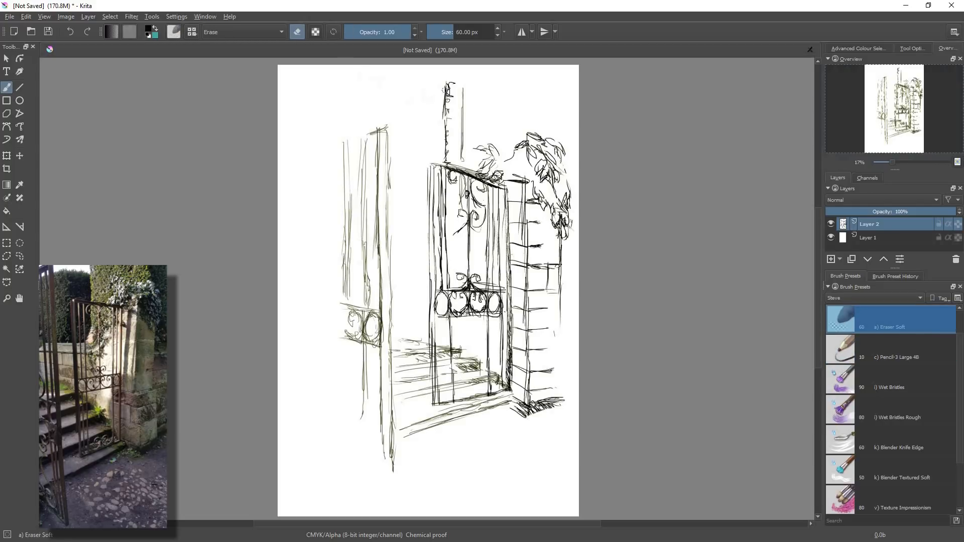
mouse_move(447, 79)
mouse_down()
mouse_move(451, 140)
mouse_move(441, 90)
mouse_move(451, 155)
mouse_up()
key(slash)
Sketch the low wall's top edges and coping joints between the uprights, with its end curving up behind the gate
drag(456, 198, 447, 240)
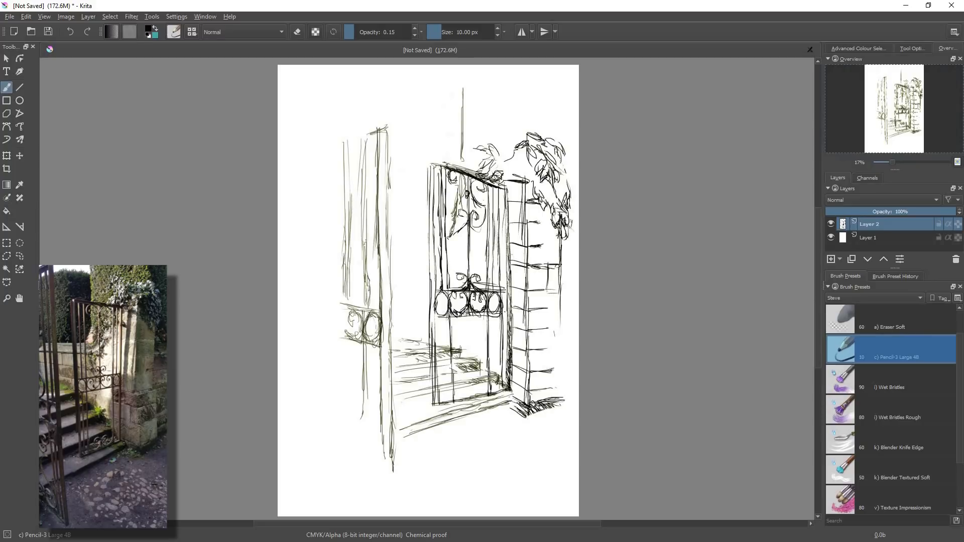
mouse_move(428, 238)
mouse_down()
mouse_move(393, 242)
mouse_move(422, 257)
mouse_move(393, 262)
mouse_up()
drag(461, 238, 454, 250)
mouse_move(460, 244)
mouse_down()
mouse_move(446, 255)
mouse_move(475, 239)
mouse_up()
drag(480, 229, 473, 238)
mouse_move(422, 247)
mouse_down()
mouse_move(411, 261)
mouse_move(422, 243)
mouse_up()
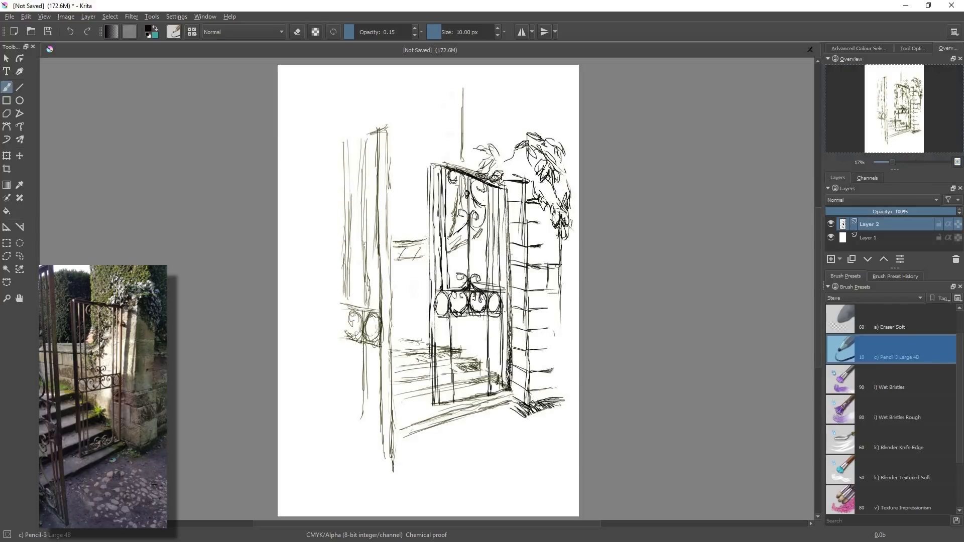
Add stone course lines below the low wall's top and hatch its curved coping behind the gate
drag(464, 274, 483, 270)
mouse_move(406, 272)
mouse_down()
mouse_move(422, 270)
mouse_move(408, 281)
mouse_move(421, 274)
mouse_move(420, 299)
mouse_up()
mouse_move(404, 277)
mouse_down()
mouse_move(453, 268)
mouse_move(445, 272)
mouse_up()
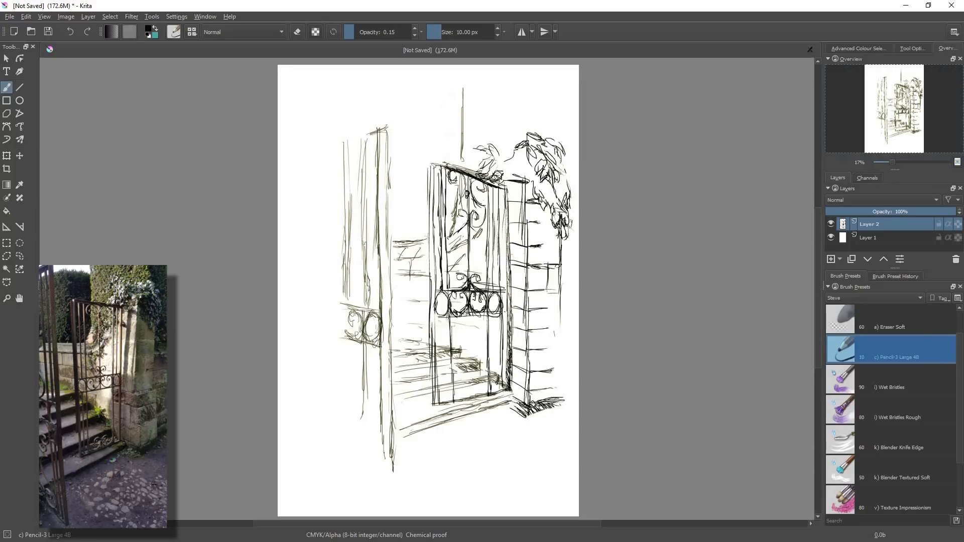
drag(463, 240, 453, 266)
drag(463, 261, 453, 266)
mouse_move(463, 232)
mouse_down()
mouse_move(412, 261)
mouse_move(421, 258)
mouse_up()
drag(446, 269, 427, 275)
drag(449, 244, 434, 253)
Erase the upper coping lines of the low wall between the two gates and return to the pencil brush
key(slash)
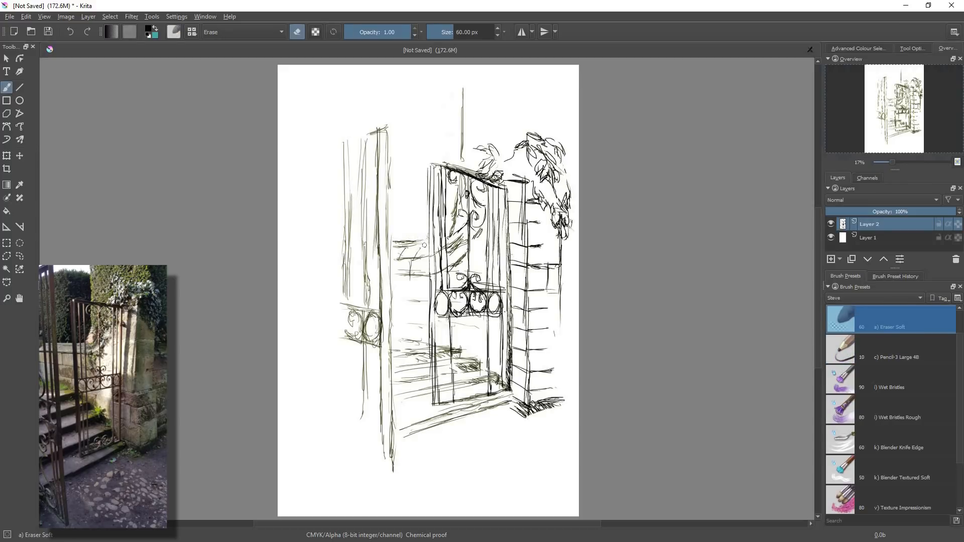
mouse_move(418, 243)
mouse_down()
mouse_move(403, 255)
mouse_move(397, 242)
mouse_up()
drag(409, 261, 409, 271)
key(slash)
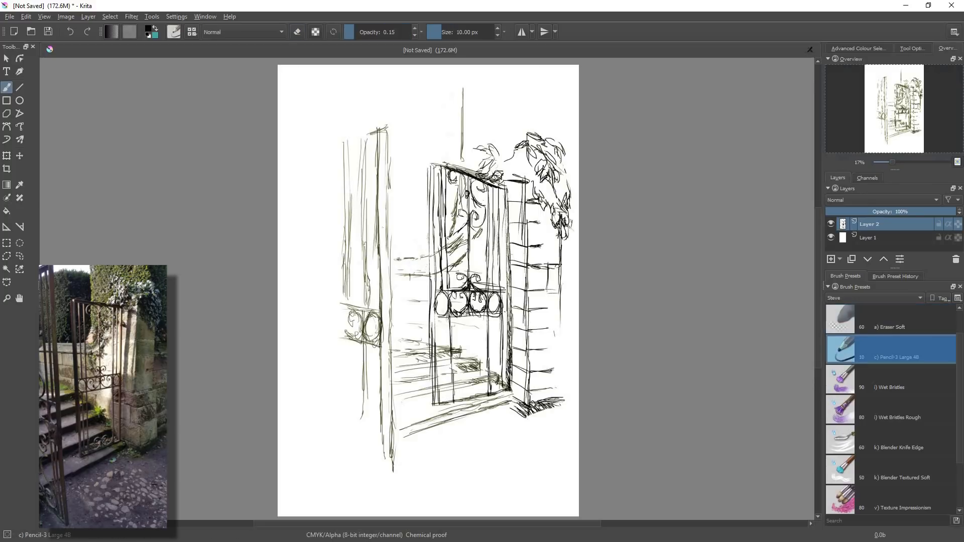
Sketch the low wall's stone joints and scatter small cobblestone outlines on the ground in front of the steps
mouse_move(403, 264)
mouse_down()
mouse_move(394, 272)
mouse_move(406, 276)
mouse_up()
mouse_move(404, 284)
mouse_down()
mouse_move(425, 329)
mouse_move(395, 324)
mouse_move(411, 344)
mouse_up()
mouse_move(510, 424)
mouse_down()
mouse_move(517, 426)
mouse_move(499, 423)
mouse_up()
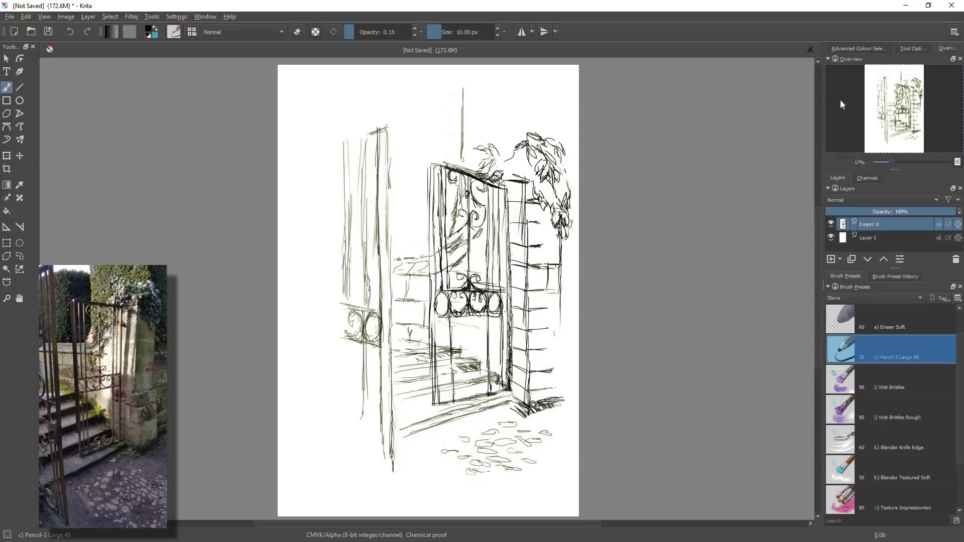
Add a new layer directly beneath the sketch layer and change the paint hue to green
click(831, 260)
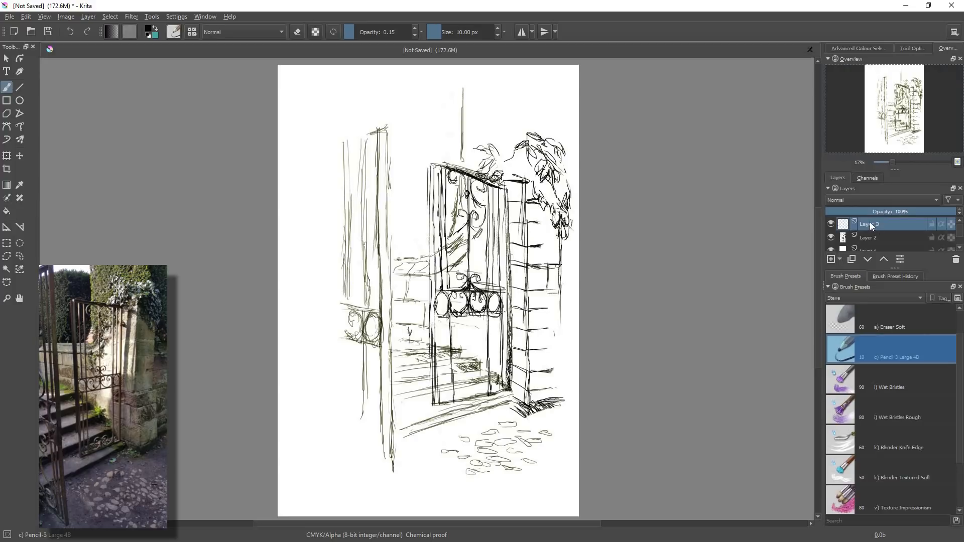
drag(871, 225, 869, 245)
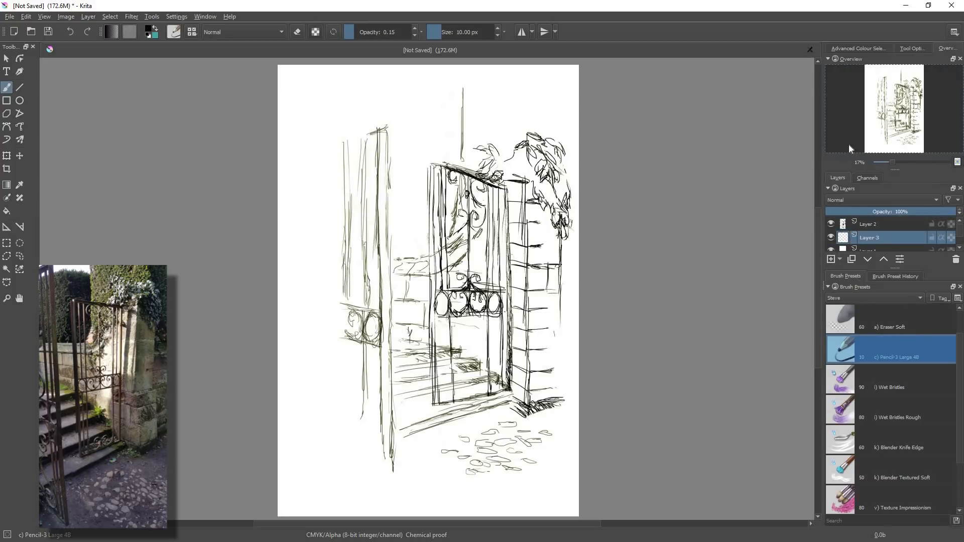
click(860, 48)
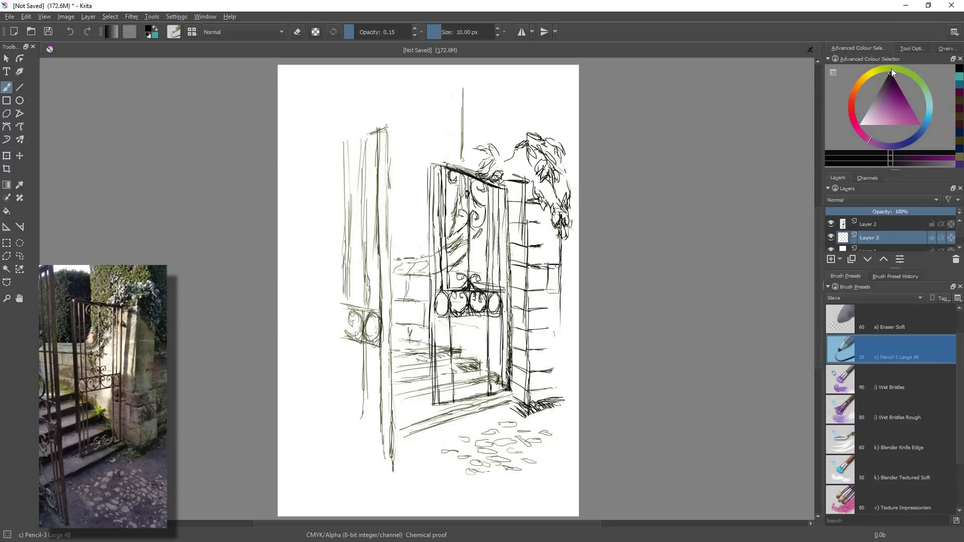
click(914, 77)
drag(910, 68, 914, 74)
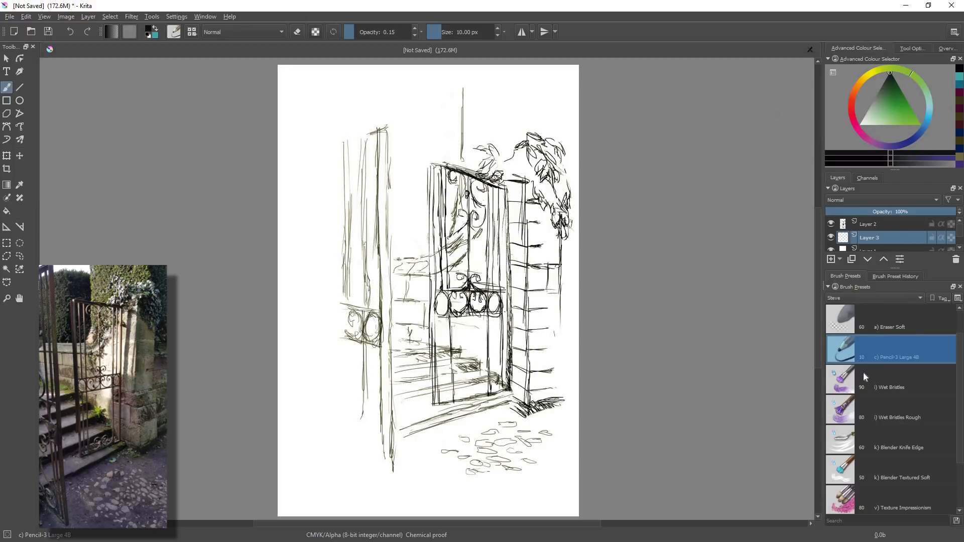
Switch to the Wet Bristles brush at 209.56 px and lay a dark stroke beside the hedge's vertical edge
click(852, 387)
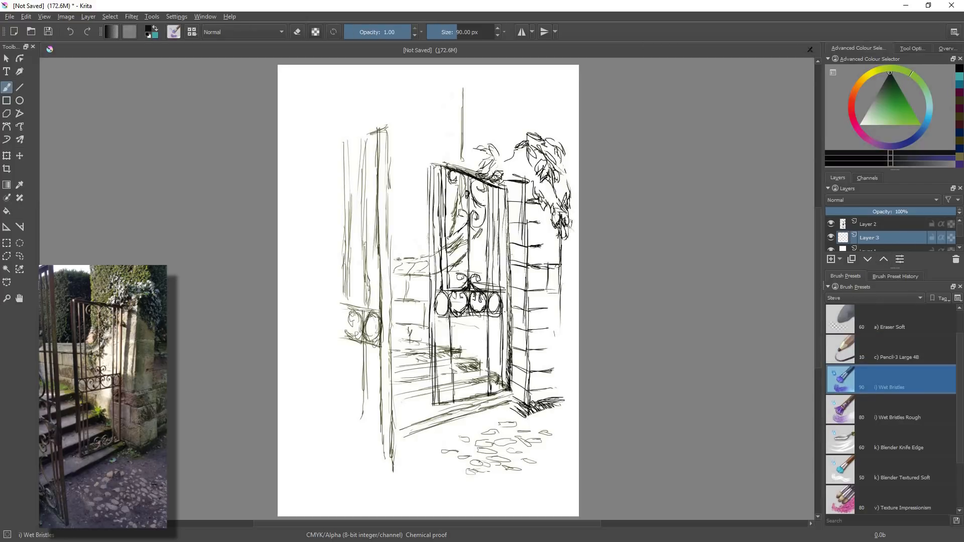
drag(454, 32, 466, 32)
mouse_move(473, 109)
mouse_down()
mouse_move(472, 140)
mouse_move(473, 112)
mouse_up()
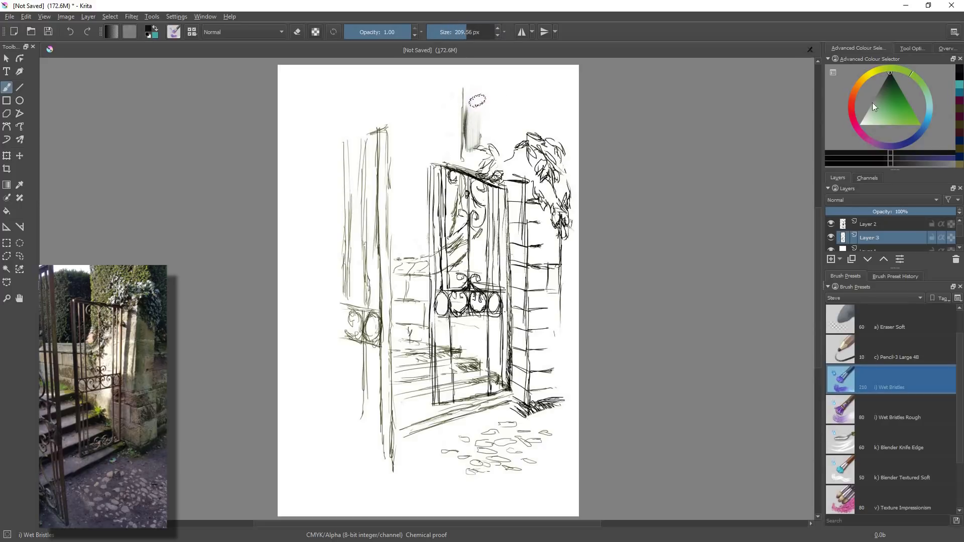
Paint the hedge above and behind the gate in mid-light green, starting at its vertical edge
mouse_move(893, 92)
mouse_down()
mouse_move(909, 117)
mouse_move(892, 116)
mouse_up()
mouse_move(478, 100)
mouse_down()
mouse_move(472, 129)
mouse_move(479, 92)
mouse_move(502, 125)
mouse_move(485, 105)
mouse_move(487, 120)
mouse_move(477, 88)
mouse_move(473, 108)
mouse_move(469, 88)
mouse_move(466, 118)
mouse_move(470, 94)
mouse_move(471, 120)
mouse_move(484, 123)
mouse_move(475, 113)
mouse_move(477, 131)
mouse_move(491, 134)
mouse_move(490, 101)
mouse_move(500, 133)
mouse_move(483, 107)
mouse_move(469, 149)
mouse_move(480, 150)
mouse_move(470, 166)
mouse_move(477, 200)
mouse_move(470, 160)
mouse_move(454, 227)
mouse_up()
mouse_move(474, 101)
mouse_down()
mouse_move(480, 125)
mouse_move(474, 97)
mouse_move(477, 135)
mouse_move(469, 78)
mouse_move(470, 149)
mouse_move(506, 134)
mouse_move(499, 119)
mouse_move(510, 131)
mouse_move(506, 112)
mouse_move(517, 113)
mouse_move(488, 80)
mouse_up()
drag(889, 103, 901, 106)
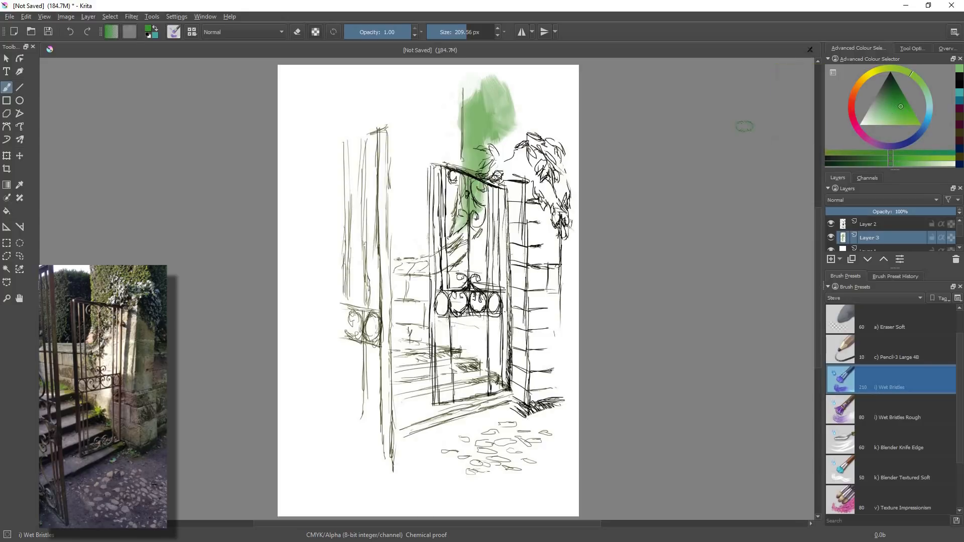
mouse_move(486, 87)
mouse_down()
mouse_move(507, 112)
mouse_move(488, 105)
mouse_move(504, 124)
mouse_move(492, 126)
mouse_move(510, 145)
mouse_move(497, 151)
mouse_move(487, 136)
mouse_move(495, 153)
mouse_move(520, 143)
mouse_move(518, 100)
mouse_up()
Paint the shaded part of the hedge above the pillar's ivy in dark green
drag(887, 97, 889, 91)
mouse_move(505, 90)
mouse_down()
mouse_move(506, 117)
mouse_move(518, 107)
mouse_move(524, 127)
mouse_move(536, 99)
mouse_move(524, 132)
mouse_move(531, 97)
mouse_move(543, 112)
mouse_move(548, 98)
mouse_move(556, 134)
mouse_move(558, 100)
mouse_move(565, 141)
mouse_move(562, 95)
mouse_move(563, 168)
mouse_up()
mouse_move(564, 100)
mouse_down()
mouse_move(565, 131)
mouse_move(561, 94)
mouse_move(549, 88)
mouse_move(567, 128)
mouse_move(562, 91)
mouse_move(563, 102)
mouse_move(548, 90)
mouse_move(546, 106)
mouse_move(523, 88)
mouse_move(518, 100)
mouse_move(535, 124)
mouse_move(533, 110)
mouse_move(525, 120)
mouse_move(513, 84)
mouse_up()
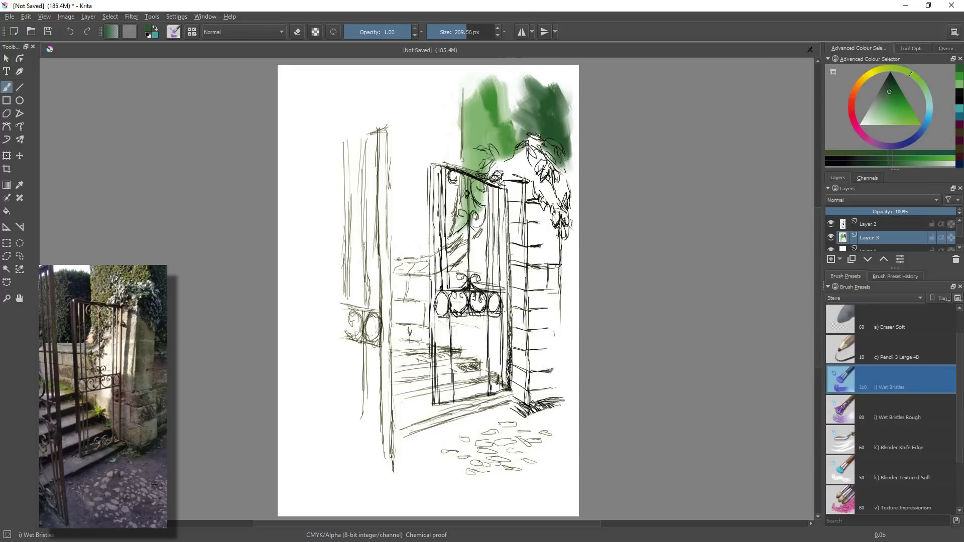
Brush pale grey-green between the light and dark hedge areas and along the hedge's vertical edge
click(874, 113)
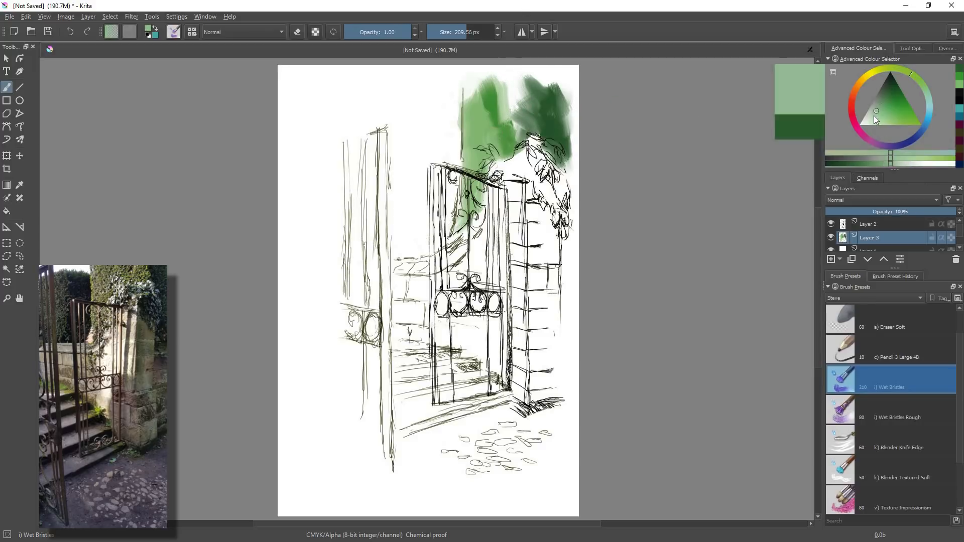
mouse_move(513, 86)
mouse_down()
mouse_move(509, 112)
mouse_move(520, 137)
mouse_move(516, 93)
mouse_move(532, 106)
mouse_move(527, 82)
mouse_move(513, 79)
mouse_move(500, 92)
mouse_move(507, 99)
mouse_move(503, 84)
mouse_move(515, 82)
mouse_move(502, 106)
mouse_move(477, 114)
mouse_move(518, 101)
mouse_move(522, 150)
mouse_up()
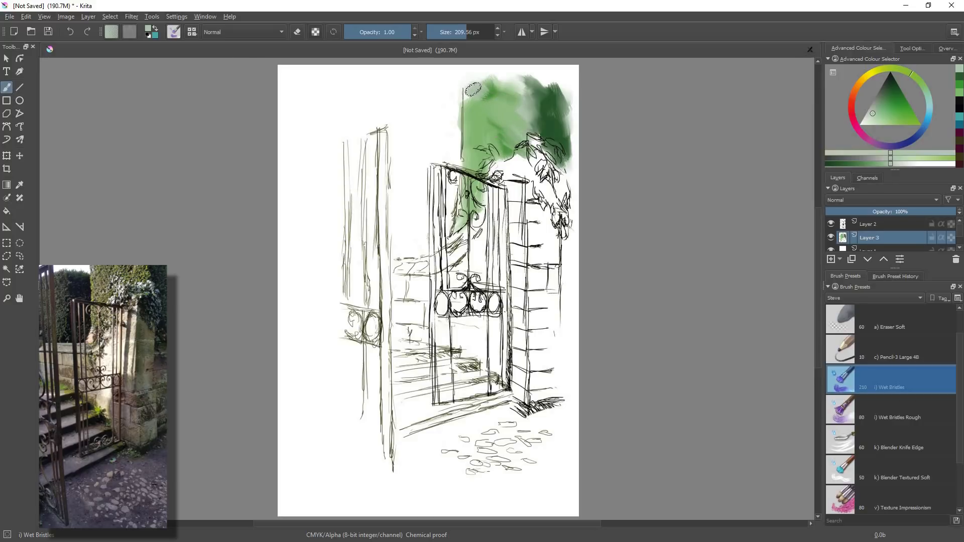
drag(472, 103, 467, 131)
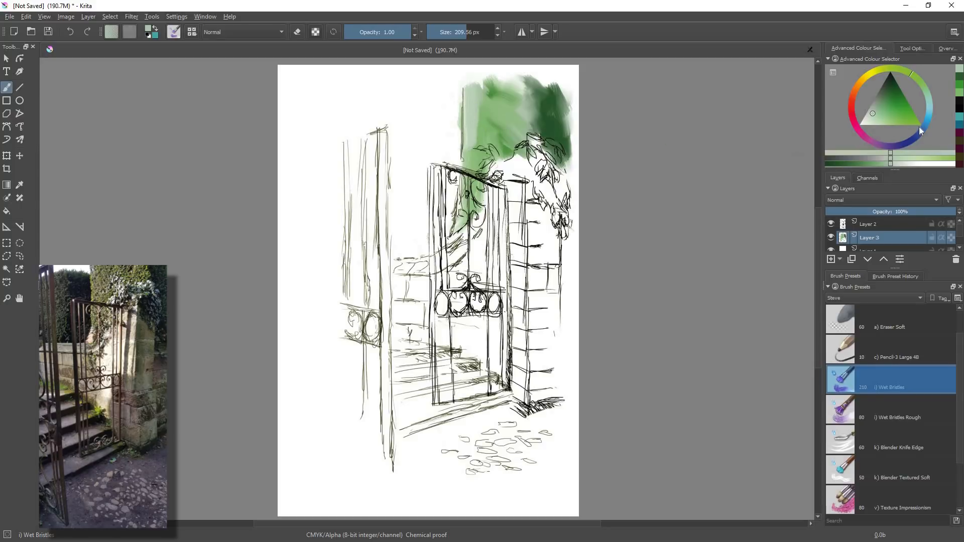
Paint the background trees between the hedge and the foreground upright in dark teal-blue, down to the low wall
mouse_move(924, 109)
mouse_down()
mouse_move(905, 121)
mouse_move(887, 99)
mouse_up()
mouse_move(457, 133)
mouse_down()
mouse_move(448, 208)
mouse_move(431, 174)
mouse_move(437, 152)
mouse_move(446, 170)
mouse_move(439, 199)
mouse_move(425, 197)
mouse_move(428, 212)
mouse_move(438, 189)
mouse_move(441, 221)
mouse_move(450, 198)
mouse_move(443, 240)
mouse_move(430, 240)
mouse_move(429, 221)
mouse_move(420, 238)
mouse_move(429, 211)
mouse_move(423, 242)
mouse_move(455, 232)
mouse_move(421, 250)
mouse_move(422, 233)
mouse_move(432, 245)
mouse_move(408, 254)
mouse_up()
mouse_move(416, 148)
mouse_down()
mouse_move(442, 122)
mouse_move(421, 117)
mouse_move(445, 137)
mouse_move(438, 156)
mouse_move(427, 144)
mouse_move(423, 157)
mouse_move(419, 125)
mouse_move(417, 175)
mouse_move(426, 129)
mouse_move(420, 154)
mouse_move(444, 133)
mouse_move(439, 171)
mouse_move(447, 148)
mouse_move(441, 164)
mouse_move(424, 145)
mouse_move(424, 157)
mouse_move(420, 131)
mouse_move(411, 199)
mouse_move(418, 118)
mouse_move(433, 142)
mouse_move(429, 208)
mouse_up()
Paint the more distant trees behind the foreground gate's bars in a lighter, greyer blue
drag(892, 105, 887, 110)
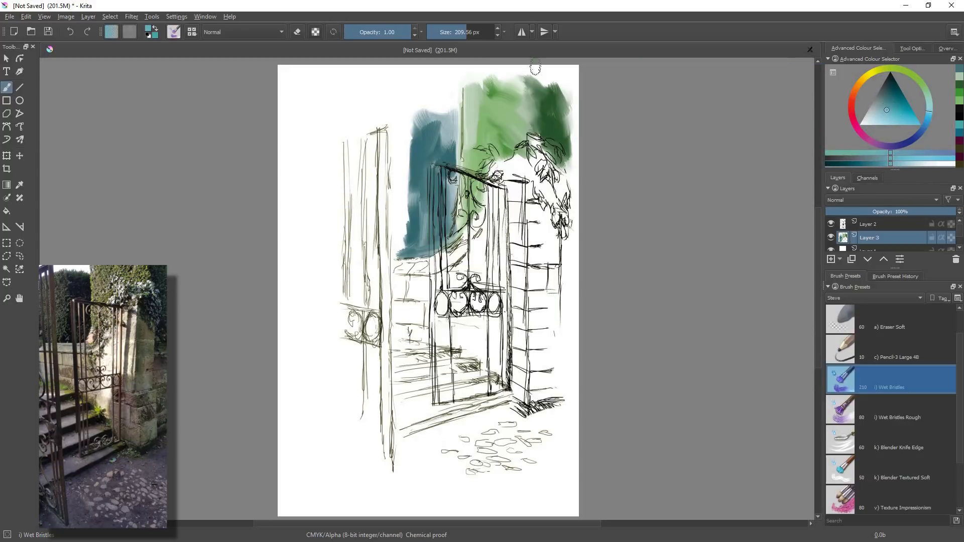
mouse_move(399, 119)
mouse_down()
mouse_move(404, 143)
mouse_move(383, 132)
mouse_move(375, 150)
mouse_move(378, 133)
mouse_move(386, 166)
mouse_move(366, 156)
mouse_move(378, 115)
mouse_move(396, 184)
mouse_move(402, 160)
mouse_move(404, 196)
mouse_move(402, 166)
mouse_move(386, 203)
mouse_move(397, 135)
mouse_move(373, 107)
mouse_move(374, 140)
mouse_move(349, 118)
mouse_move(381, 130)
mouse_move(338, 134)
mouse_move(326, 165)
mouse_move(347, 140)
mouse_up()
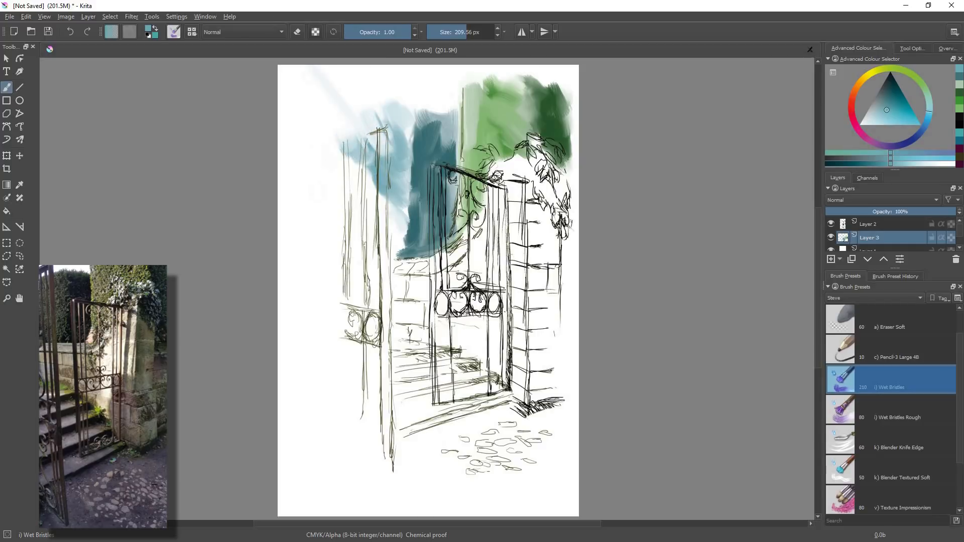
mouse_move(385, 207)
mouse_down()
mouse_move(356, 164)
mouse_move(361, 153)
mouse_move(366, 171)
mouse_move(343, 161)
mouse_move(356, 219)
mouse_move(387, 227)
mouse_move(401, 211)
mouse_move(396, 248)
mouse_move(351, 249)
mouse_move(380, 247)
mouse_move(353, 251)
mouse_move(378, 246)
mouse_move(356, 216)
mouse_move(395, 256)
mouse_move(353, 250)
mouse_move(374, 234)
mouse_move(357, 184)
mouse_move(394, 228)
mouse_move(380, 188)
mouse_move(383, 226)
mouse_up()
mouse_move(350, 191)
mouse_down()
mouse_move(350, 235)
mouse_move(379, 249)
mouse_move(372, 224)
mouse_up()
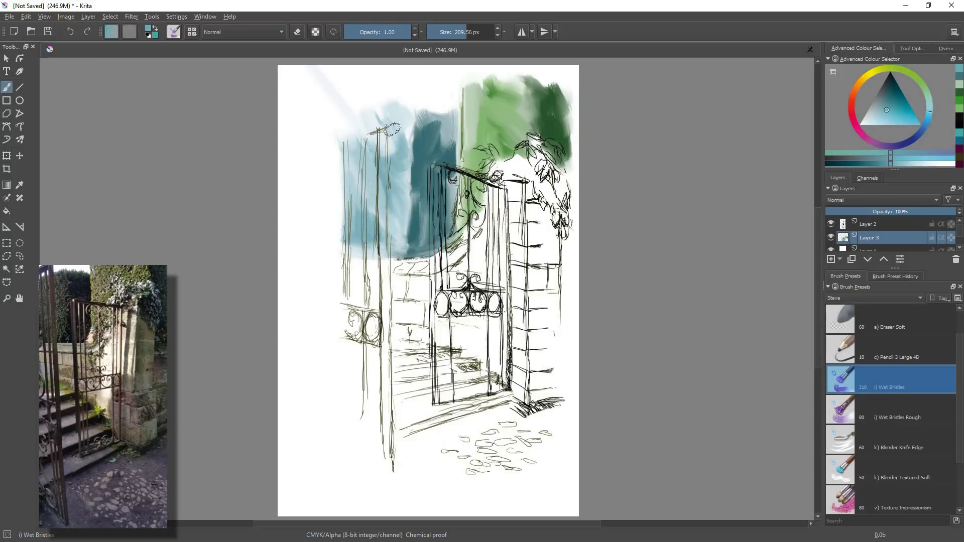
Reduce the brush to 50 px and dab a muted yellow-green over the ivy leaves on and beside the pillar top
drag(464, 32, 449, 31)
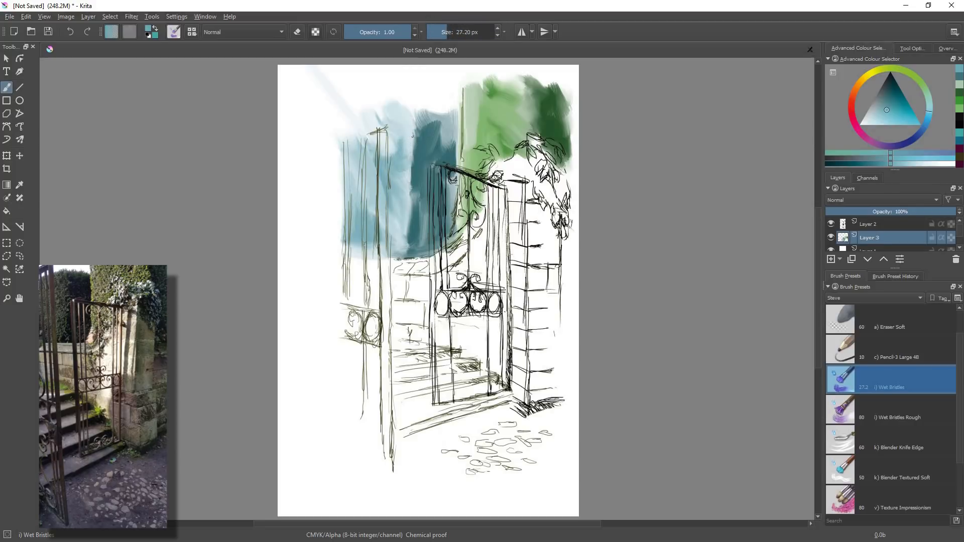
click(454, 37)
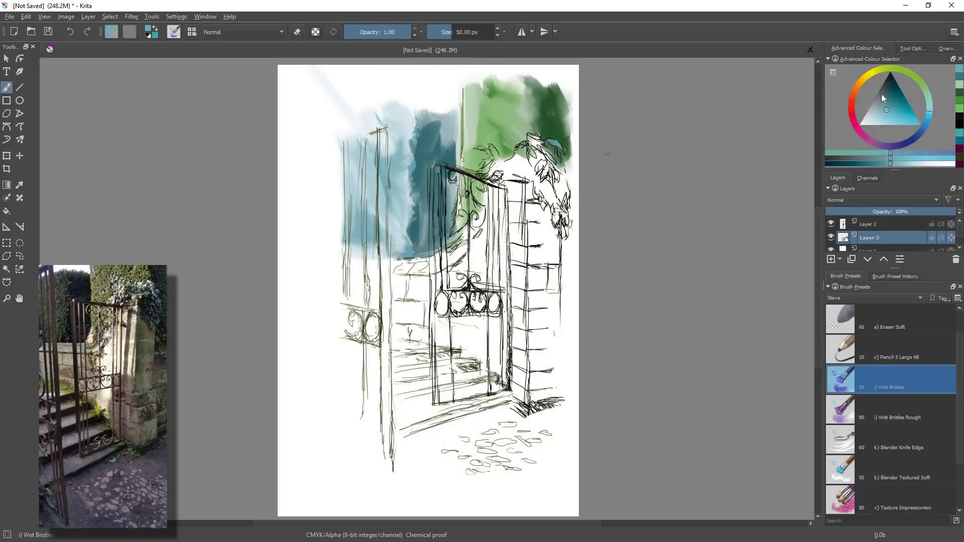
drag(875, 70, 882, 69)
drag(886, 109, 872, 114)
click(879, 110)
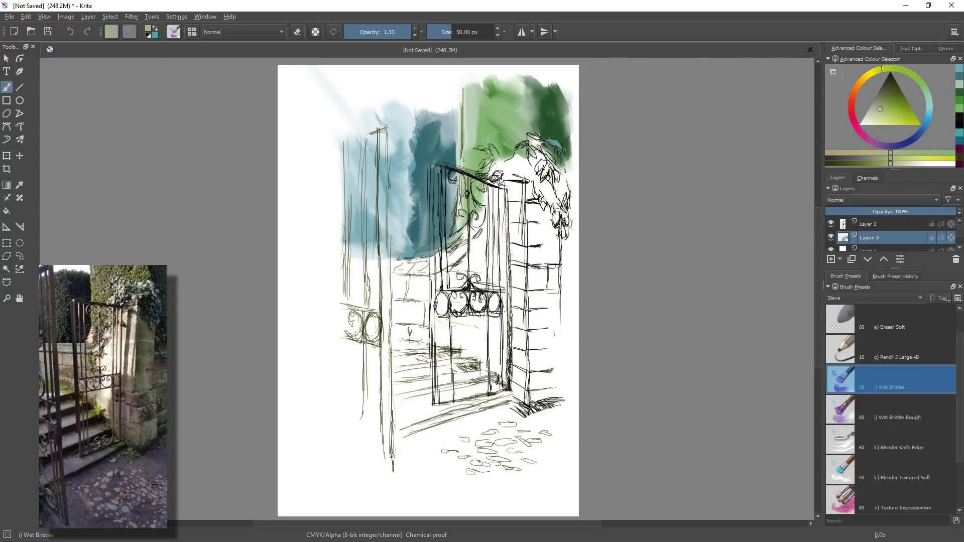
drag(551, 140, 558, 149)
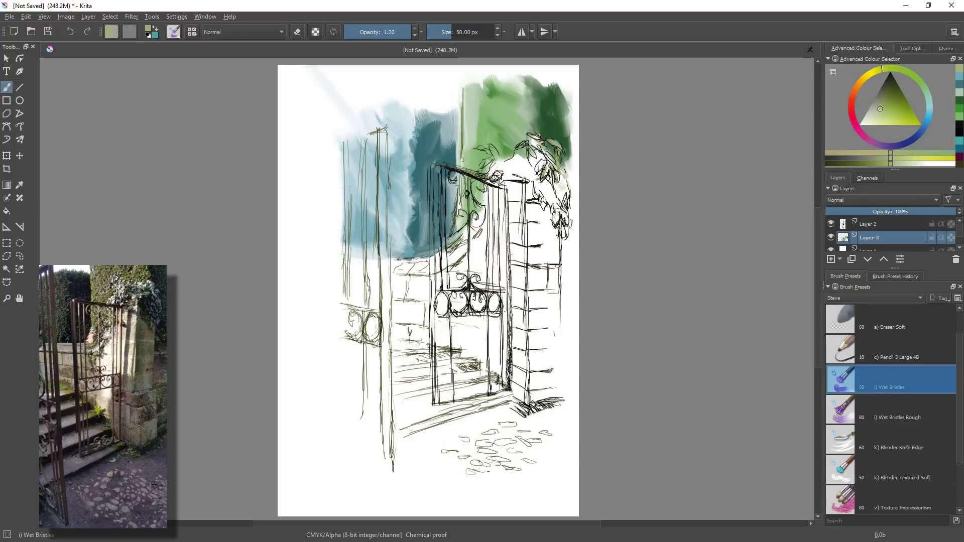
drag(534, 164, 541, 174)
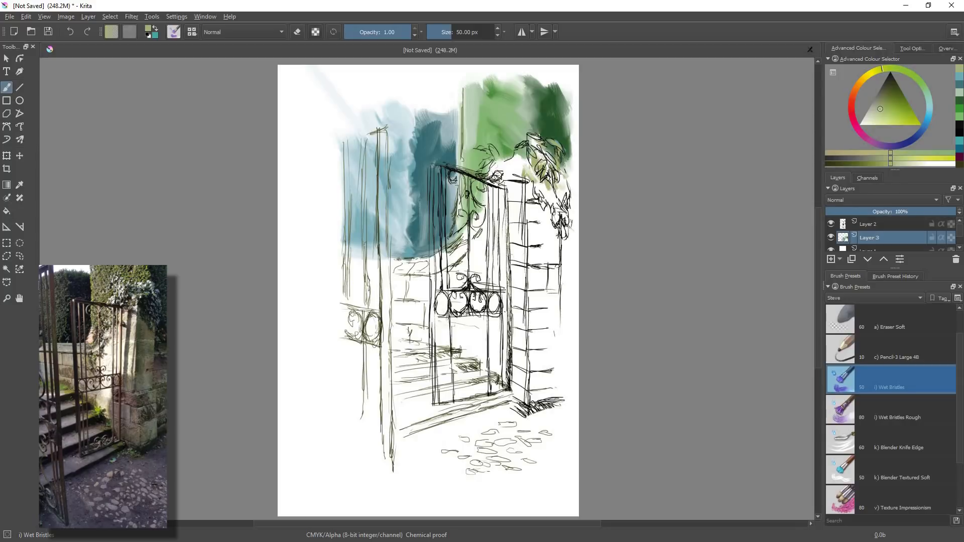
drag(555, 185, 546, 206)
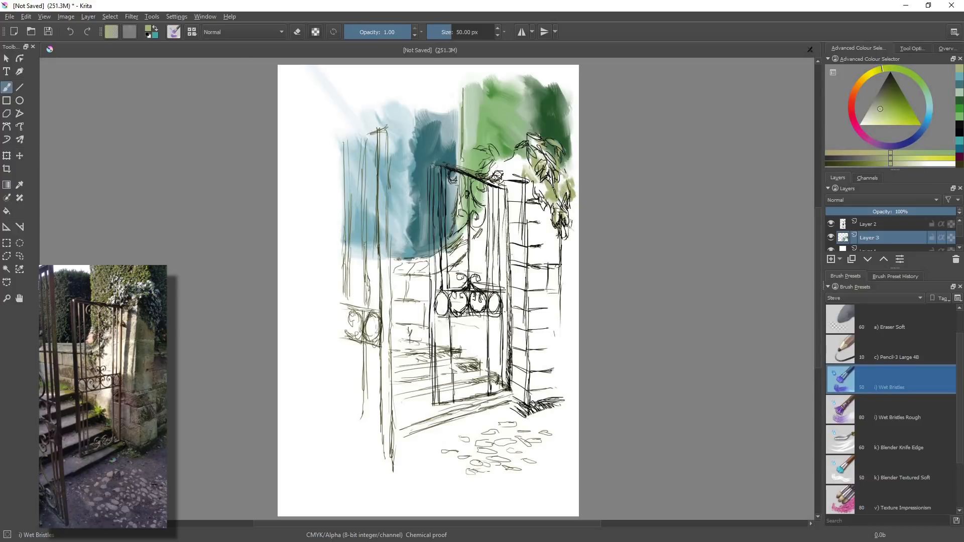
mouse_move(506, 158)
mouse_down()
mouse_move(515, 181)
mouse_move(518, 159)
mouse_move(496, 176)
mouse_up()
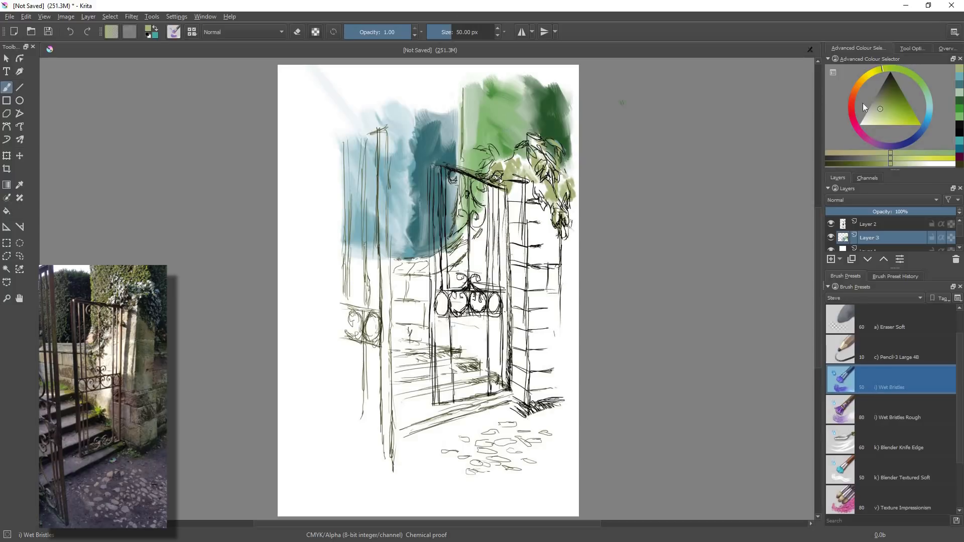
Paint the stone pillar's face and side in pale grey-beige with the brush enlarged to about 128 px
click(871, 117)
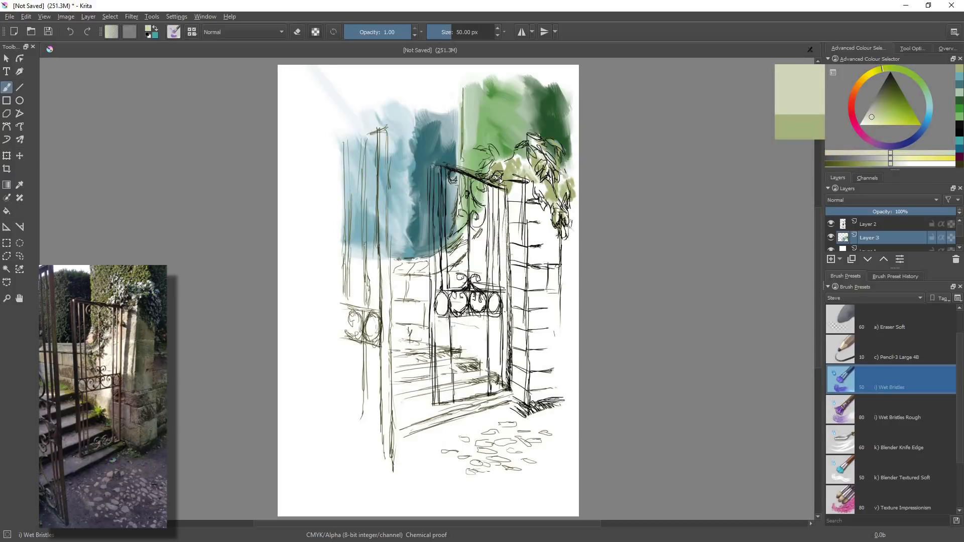
drag(457, 26, 461, 29)
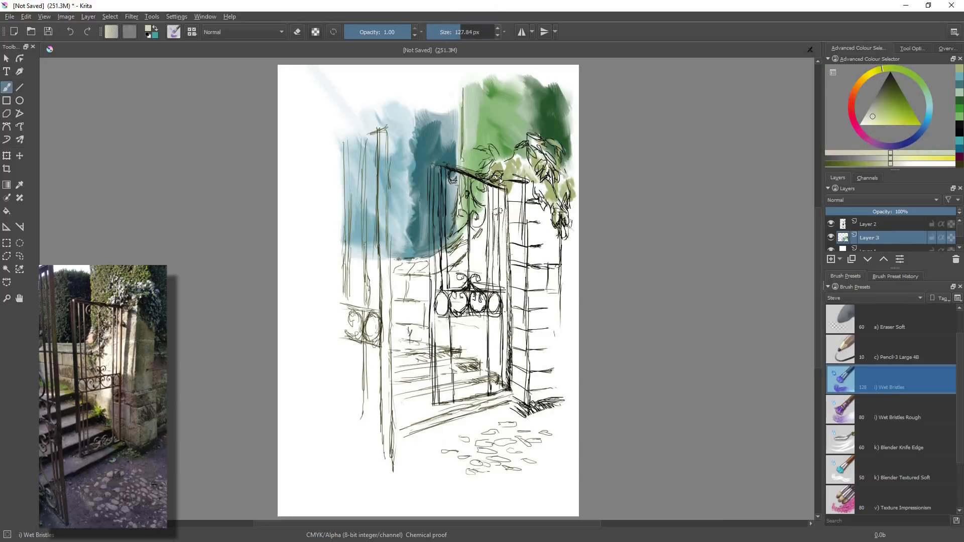
drag(517, 191, 521, 257)
mouse_move(538, 198)
mouse_down()
mouse_move(553, 231)
mouse_move(528, 220)
mouse_move(562, 267)
mouse_move(559, 249)
mouse_move(564, 280)
mouse_move(548, 272)
mouse_move(573, 314)
mouse_move(525, 257)
mouse_move(567, 325)
mouse_move(530, 317)
mouse_move(537, 343)
mouse_move(518, 332)
mouse_move(513, 271)
mouse_move(523, 365)
mouse_move(517, 331)
mouse_move(515, 389)
mouse_move(523, 350)
mouse_move(515, 302)
mouse_up()
mouse_move(538, 344)
mouse_down()
mouse_move(552, 371)
mouse_move(543, 389)
mouse_move(517, 374)
mouse_move(525, 395)
mouse_move(513, 402)
mouse_move(547, 415)
mouse_move(523, 375)
mouse_up()
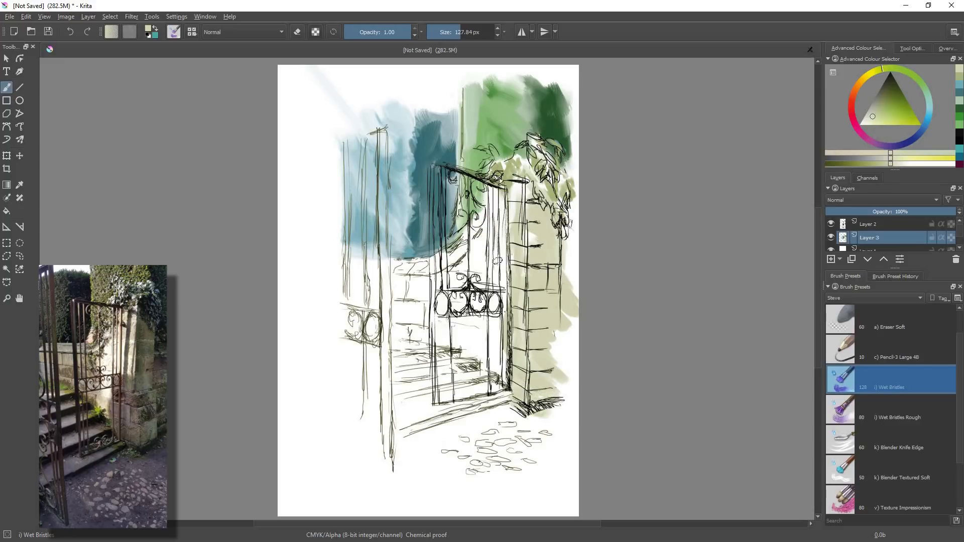
Extend the pale grey-beige over the curved wall behind the gate, the low wall and the area around the gate's lower bars
mouse_move(492, 251)
mouse_down()
mouse_move(471, 278)
mouse_move(491, 208)
mouse_move(485, 244)
mouse_up()
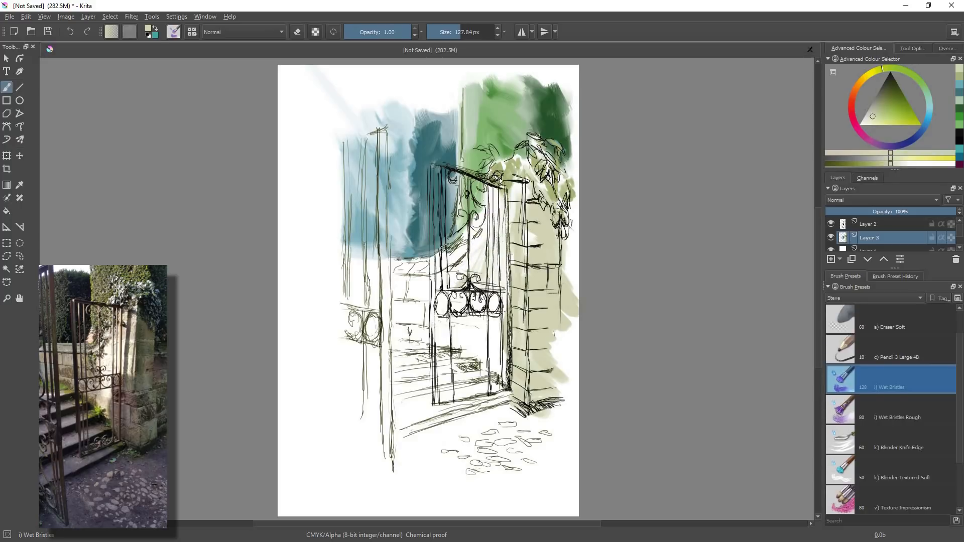
mouse_move(456, 251)
mouse_down()
mouse_move(435, 276)
mouse_move(448, 258)
mouse_move(357, 265)
mouse_move(425, 269)
mouse_move(364, 277)
mouse_move(395, 268)
mouse_move(372, 263)
mouse_move(404, 274)
mouse_move(462, 261)
mouse_move(418, 287)
mouse_move(449, 279)
mouse_move(433, 287)
mouse_move(409, 284)
mouse_move(413, 297)
mouse_move(402, 280)
mouse_move(386, 301)
mouse_move(365, 282)
mouse_move(392, 300)
mouse_move(373, 299)
mouse_move(392, 289)
mouse_up()
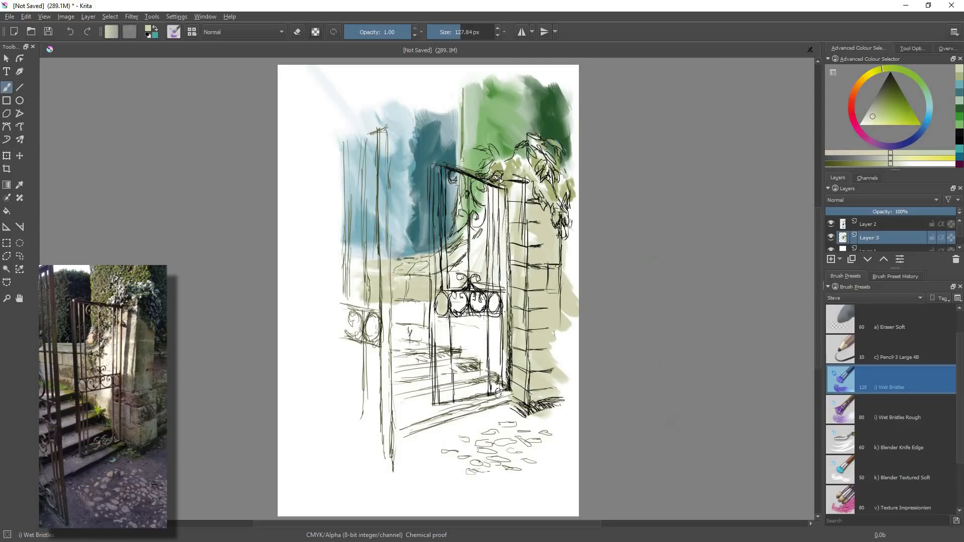
mouse_move(424, 301)
mouse_down()
mouse_move(430, 324)
mouse_move(407, 303)
mouse_move(416, 315)
mouse_move(385, 323)
mouse_move(423, 331)
mouse_move(409, 314)
mouse_move(432, 305)
mouse_move(446, 328)
mouse_move(437, 340)
mouse_move(510, 336)
mouse_move(502, 329)
mouse_move(483, 322)
mouse_move(513, 361)
mouse_move(492, 352)
mouse_move(494, 368)
mouse_move(459, 339)
mouse_move(484, 322)
mouse_move(505, 327)
mouse_up()
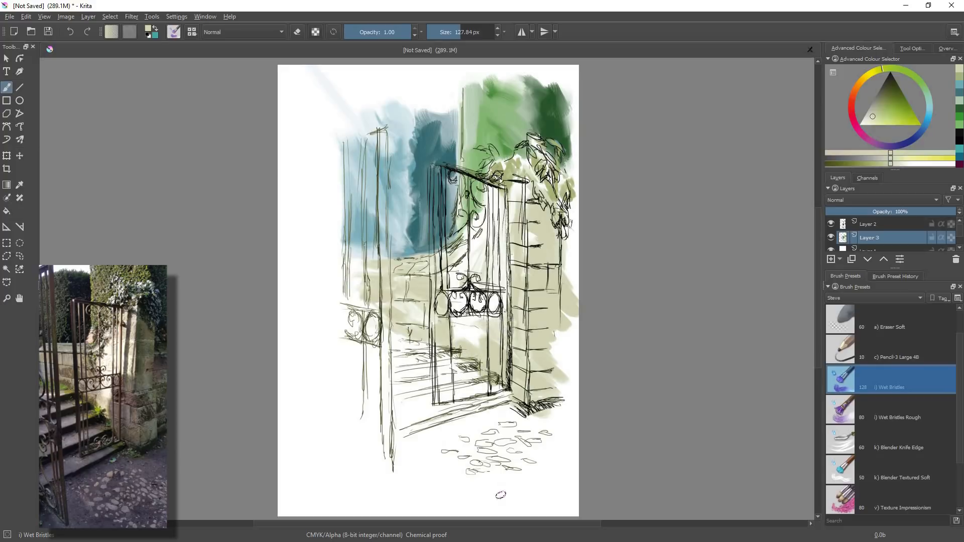
mouse_move(508, 186)
mouse_down()
mouse_move(486, 193)
mouse_move(493, 229)
mouse_up()
Choose a dark olive-brown and shade the pillar's side from its base up to the ivy
mouse_move(890, 105)
mouse_down()
mouse_move(881, 104)
mouse_move(893, 114)
mouse_move(890, 106)
mouse_up()
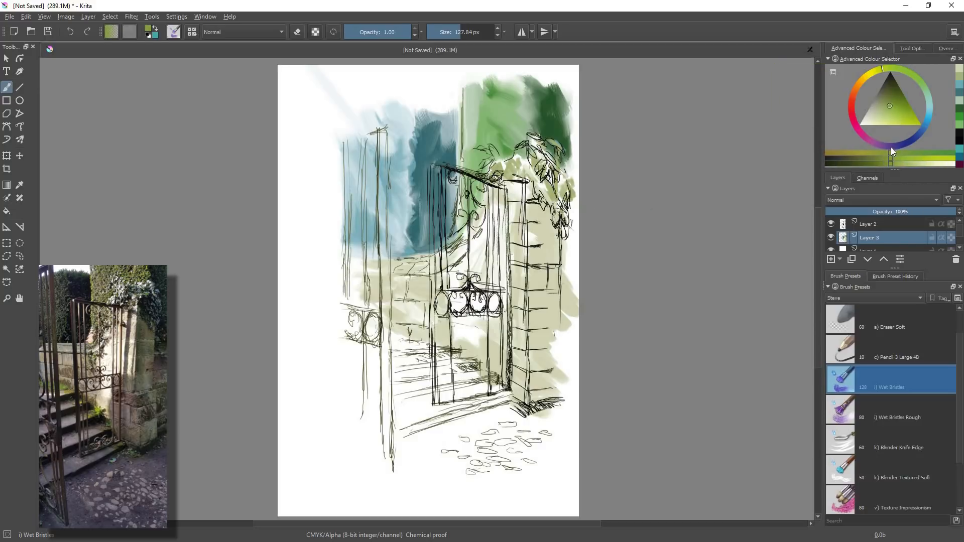
click(891, 148)
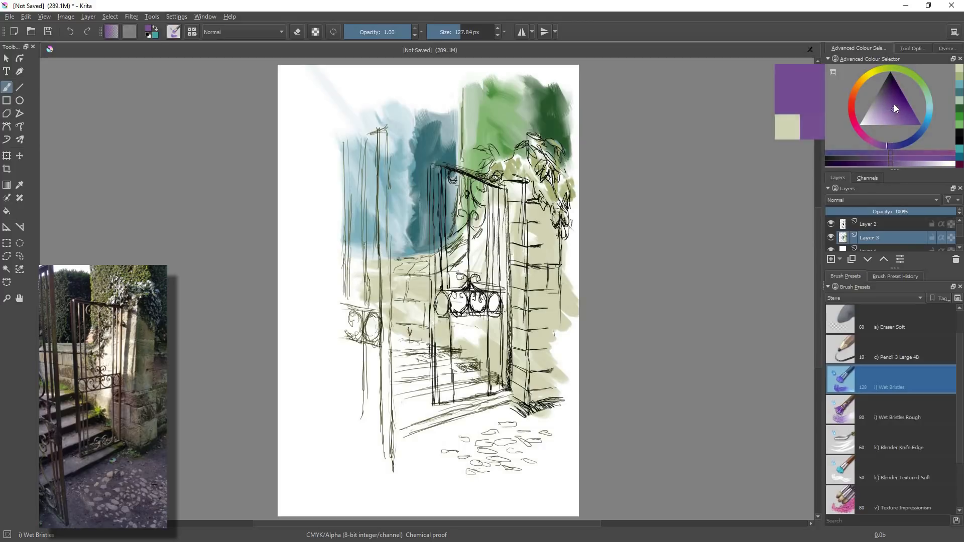
click(869, 76)
click(884, 71)
drag(891, 97, 884, 94)
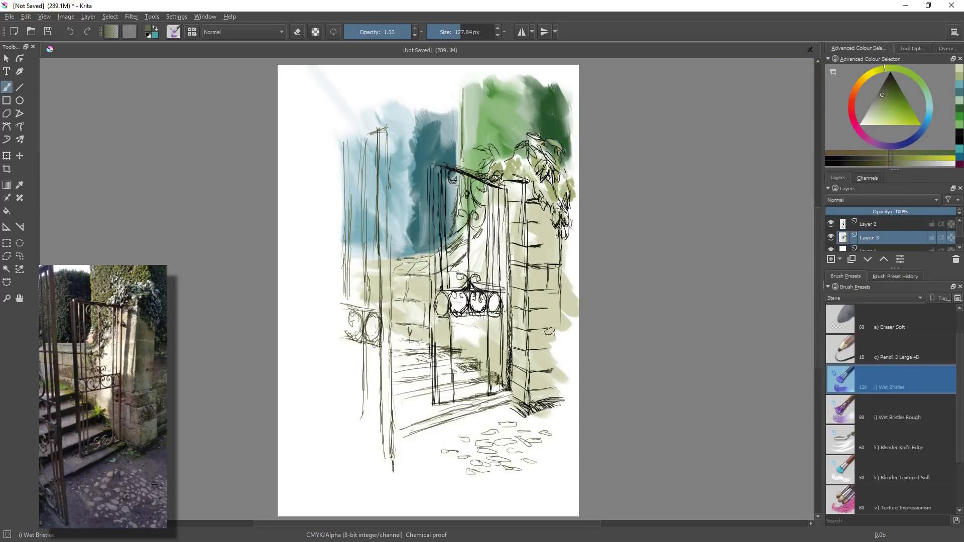
mouse_move(554, 346)
mouse_down()
mouse_move(535, 347)
mouse_move(555, 352)
mouse_move(530, 331)
mouse_up()
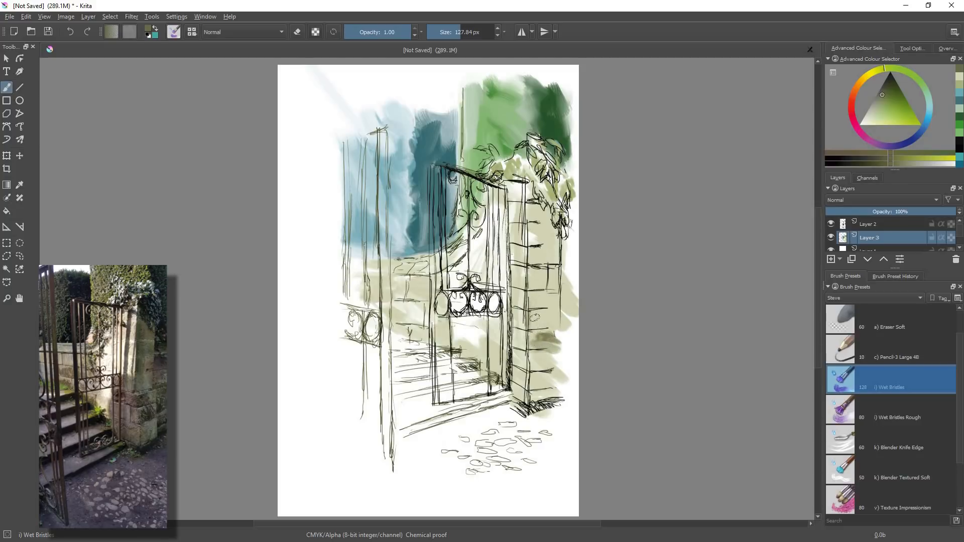
mouse_move(531, 310)
mouse_down()
mouse_move(544, 326)
mouse_move(528, 329)
mouse_move(530, 344)
mouse_move(534, 303)
mouse_up()
mouse_move(536, 267)
mouse_down()
mouse_move(532, 294)
mouse_move(530, 260)
mouse_move(539, 312)
mouse_move(528, 316)
mouse_move(532, 399)
mouse_move(544, 276)
mouse_up()
mouse_move(533, 229)
mouse_down()
mouse_move(532, 240)
mouse_move(535, 232)
mouse_move(547, 243)
mouse_move(531, 226)
mouse_move(534, 246)
mouse_move(529, 185)
mouse_move(560, 234)
mouse_move(526, 182)
mouse_up()
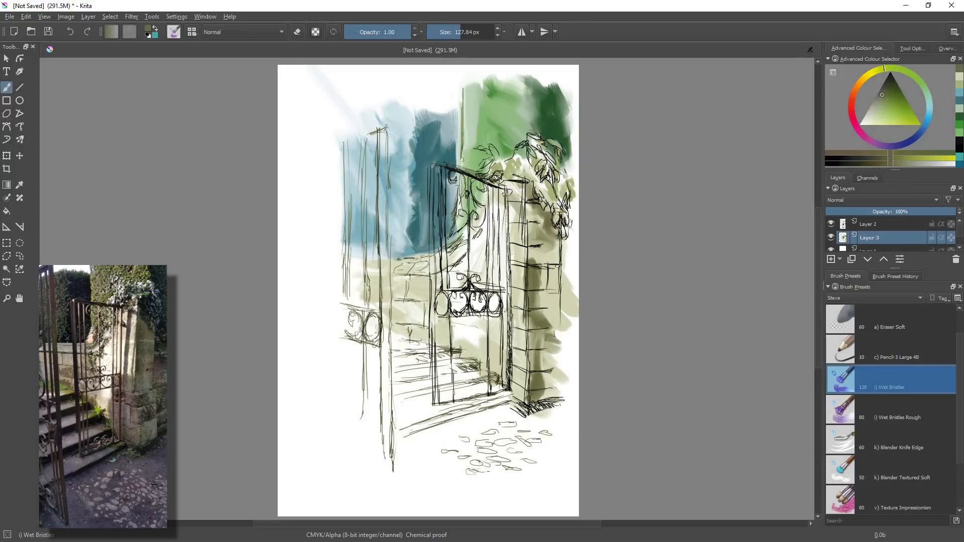
Reduce the brush to 50 px and add dark olive-brown strokes down the pillar's narrow front edge beside the gate
click(452, 34)
mouse_move(516, 178)
mouse_down()
mouse_move(512, 262)
mouse_move(512, 242)
mouse_up()
drag(514, 175, 513, 190)
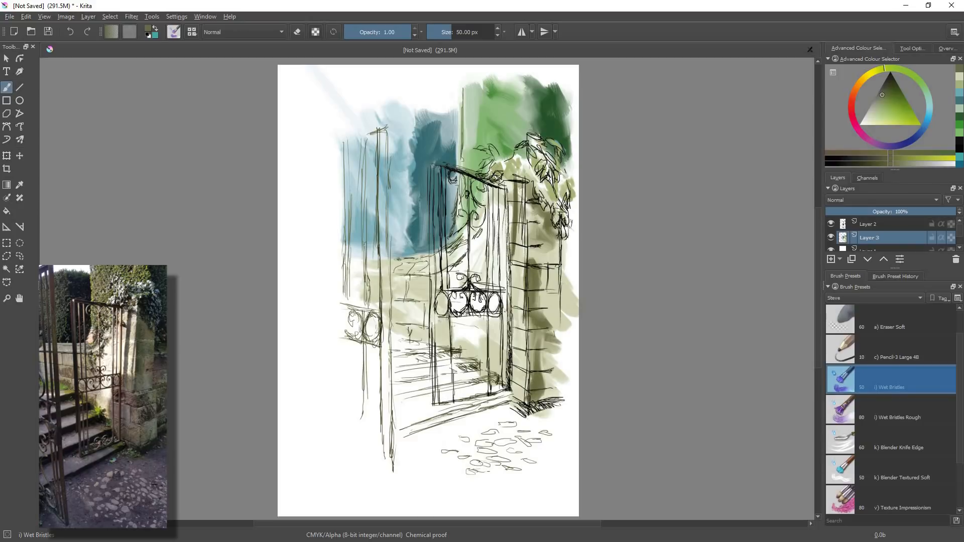
drag(512, 259, 510, 296)
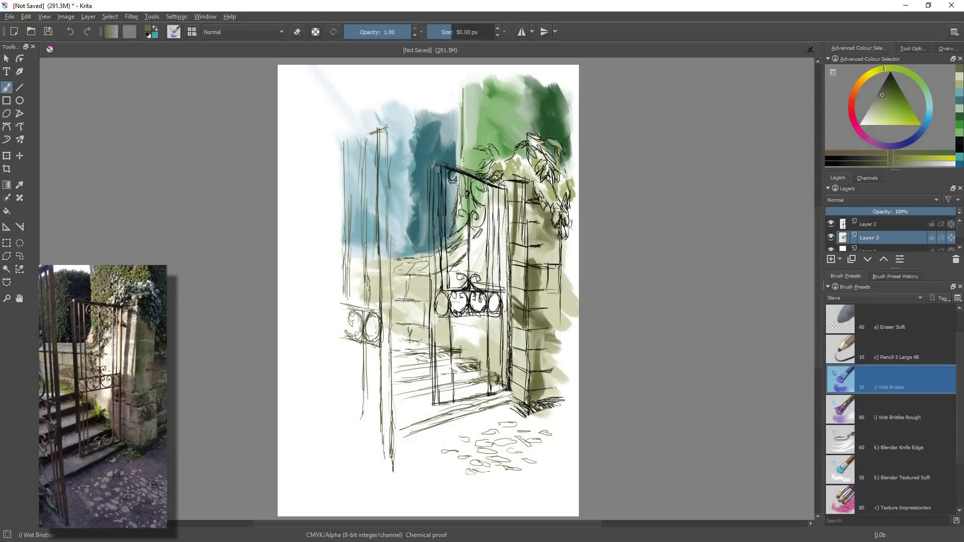
Shift the colour to a warmer brown, enlarge the brush to about 165 px and paint the shadows under the stone steps
click(858, 86)
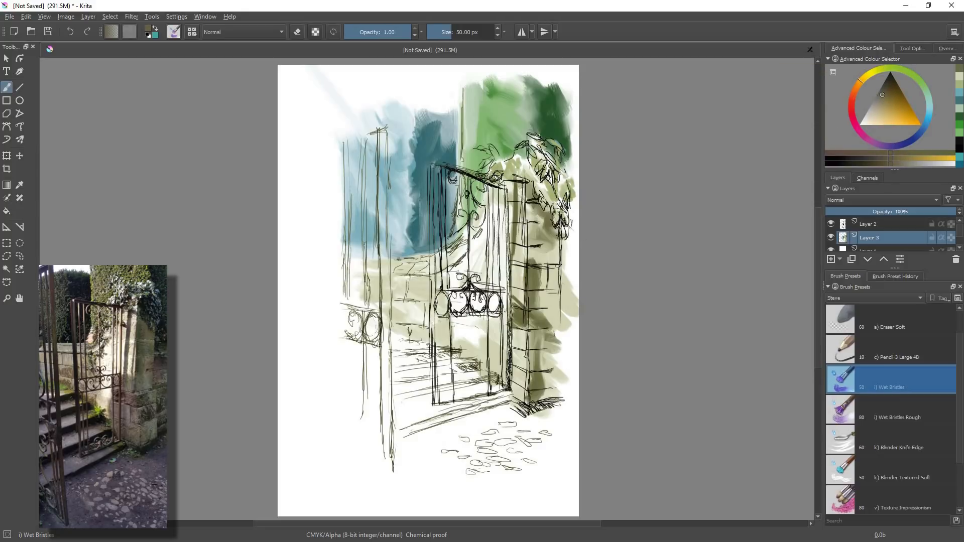
click(465, 31)
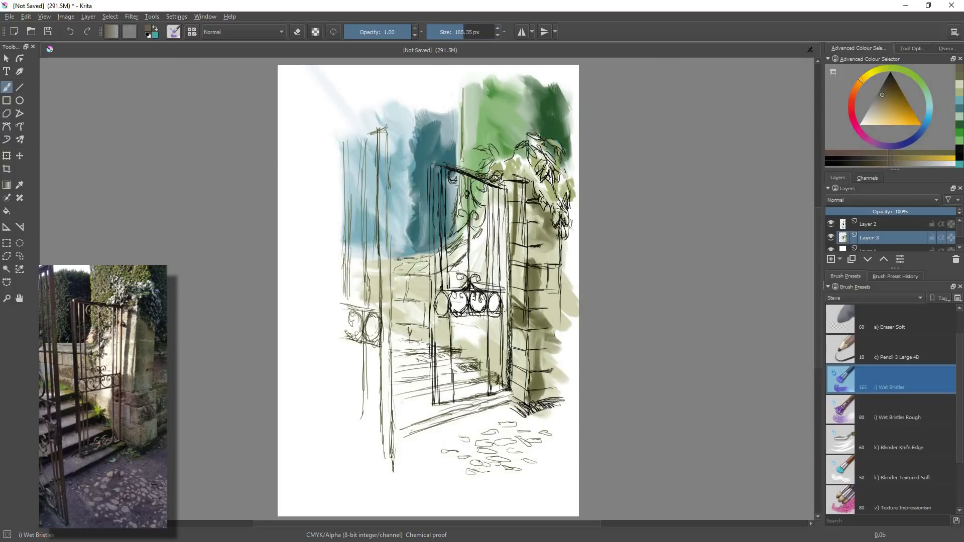
mouse_move(527, 370)
mouse_down()
mouse_move(517, 337)
mouse_move(526, 339)
mouse_move(518, 334)
mouse_move(516, 363)
mouse_move(499, 343)
mouse_move(499, 359)
mouse_move(488, 349)
mouse_move(507, 354)
mouse_move(499, 338)
mouse_move(458, 357)
mouse_move(458, 381)
mouse_move(474, 378)
mouse_move(456, 378)
mouse_move(478, 380)
mouse_move(473, 389)
mouse_move(406, 392)
mouse_up()
mouse_move(465, 367)
mouse_down()
mouse_move(409, 376)
mouse_move(457, 355)
mouse_move(428, 354)
mouse_move(462, 354)
mouse_move(402, 361)
mouse_up()
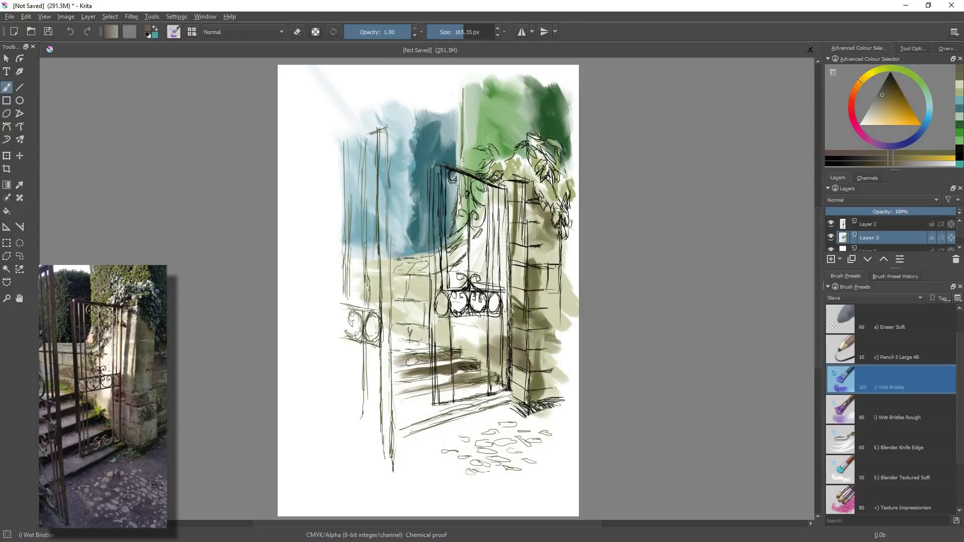
mouse_move(480, 402)
mouse_down()
mouse_move(509, 396)
mouse_move(445, 416)
mouse_up()
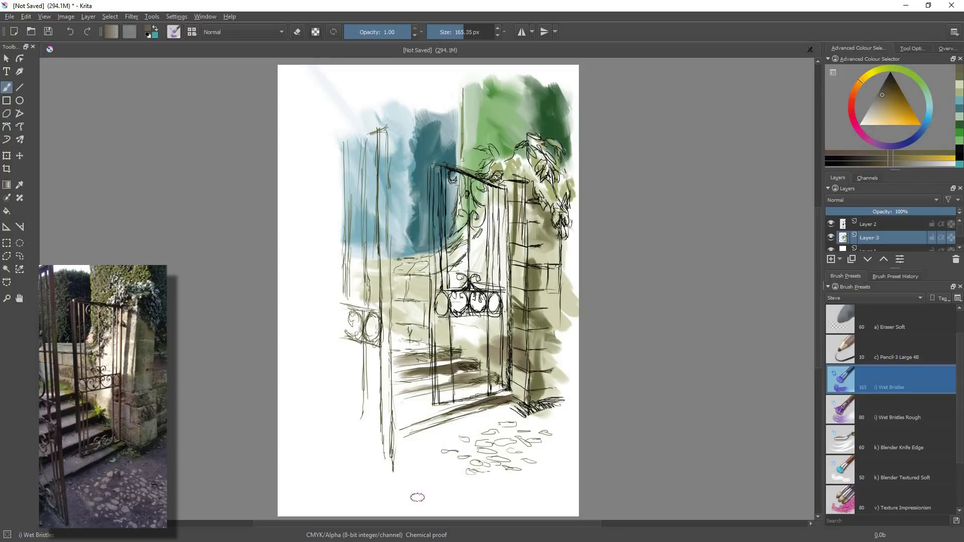
mouse_move(478, 405)
mouse_down()
mouse_move(403, 431)
mouse_move(425, 427)
mouse_up()
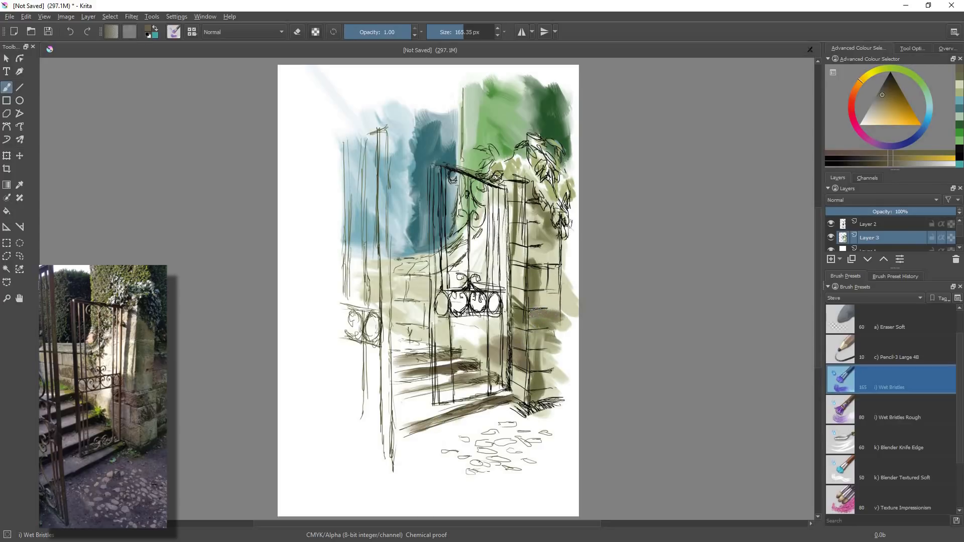
Shift the brown towards orange-red and brush it over parts of the pillar and wall, including the wall at the pillar's outer side
click(855, 92)
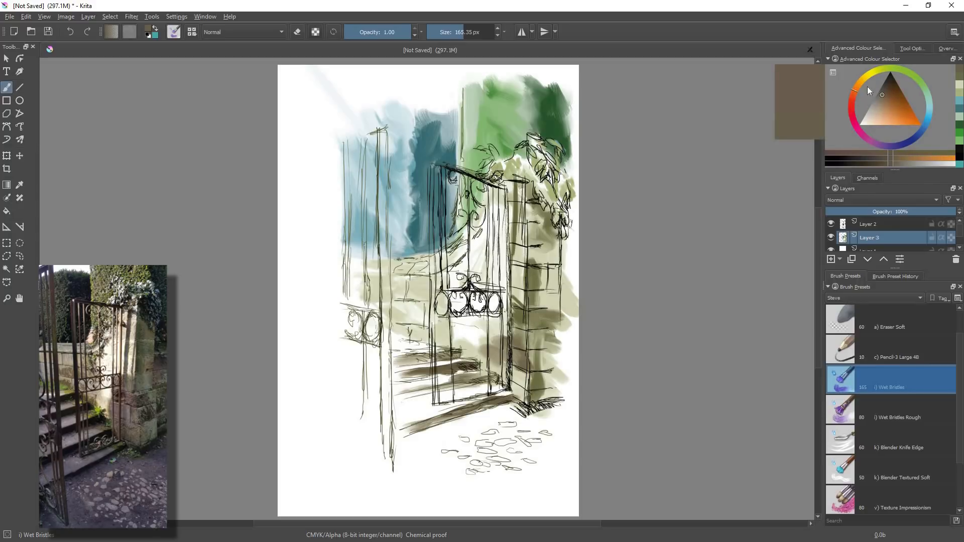
drag(540, 295, 520, 347)
mouse_move(568, 292)
mouse_down()
mouse_move(566, 354)
mouse_move(567, 264)
mouse_move(583, 326)
mouse_move(574, 325)
mouse_move(571, 348)
mouse_move(575, 311)
mouse_move(582, 311)
mouse_move(568, 302)
mouse_move(568, 388)
mouse_up()
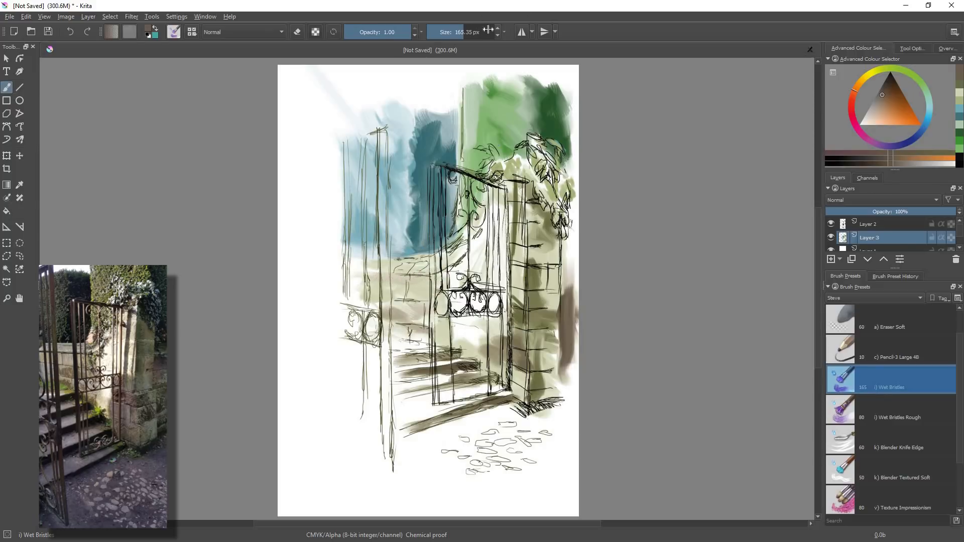
Set the brush to about 71 px and paint a reddish-brown shadow line under the low wall's coping, following its curve
drag(446, 30, 443, 30)
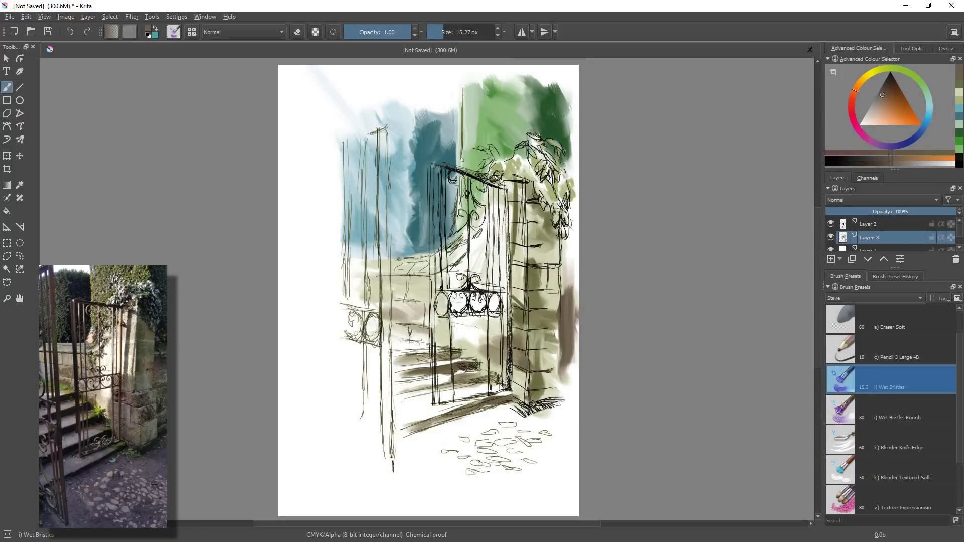
drag(446, 34, 454, 32)
mouse_move(416, 275)
mouse_down()
mouse_move(383, 277)
mouse_move(422, 277)
mouse_up()
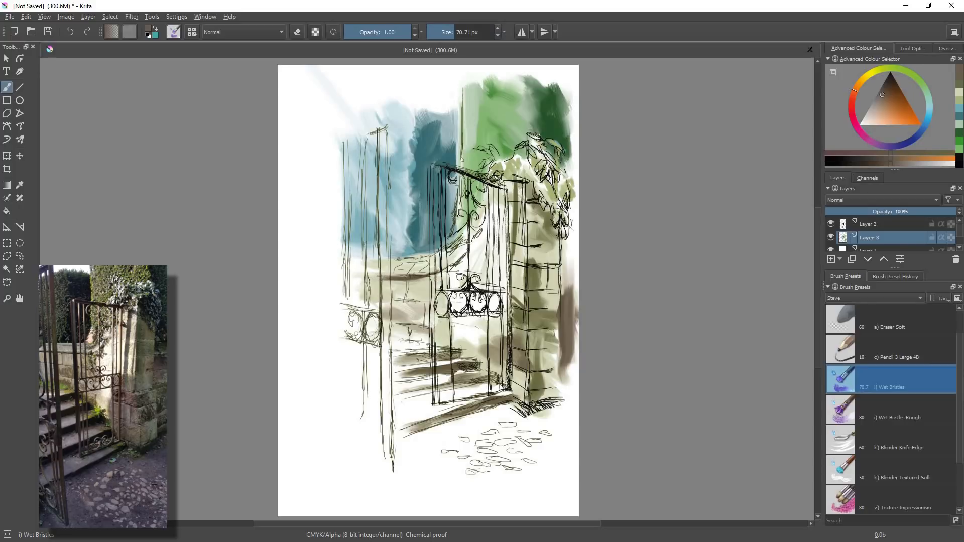
drag(469, 256, 432, 277)
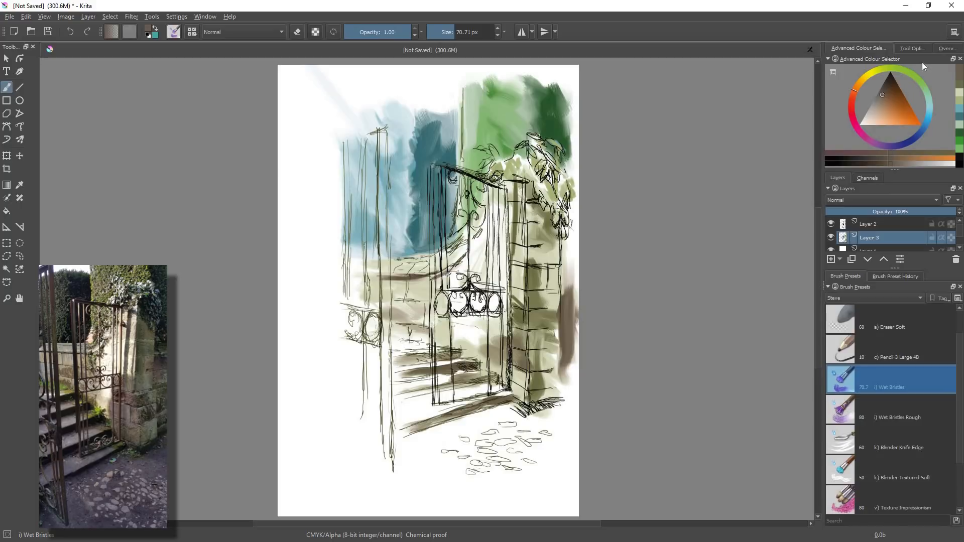
Choose a muted grey-blue and brush it along the shadow beneath the low wall's curved coping
mouse_move(906, 108)
mouse_down()
mouse_move(892, 93)
mouse_move(930, 105)
mouse_up()
click(929, 106)
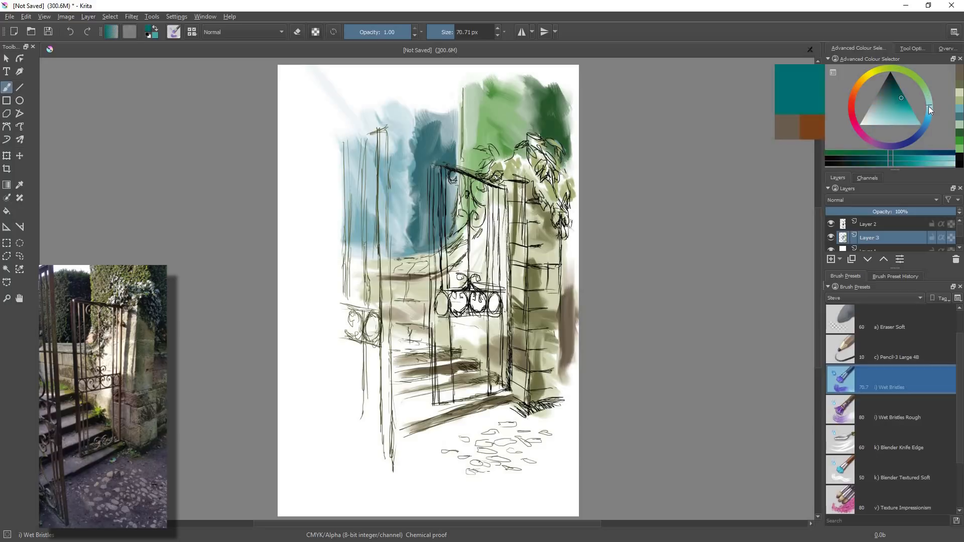
click(894, 98)
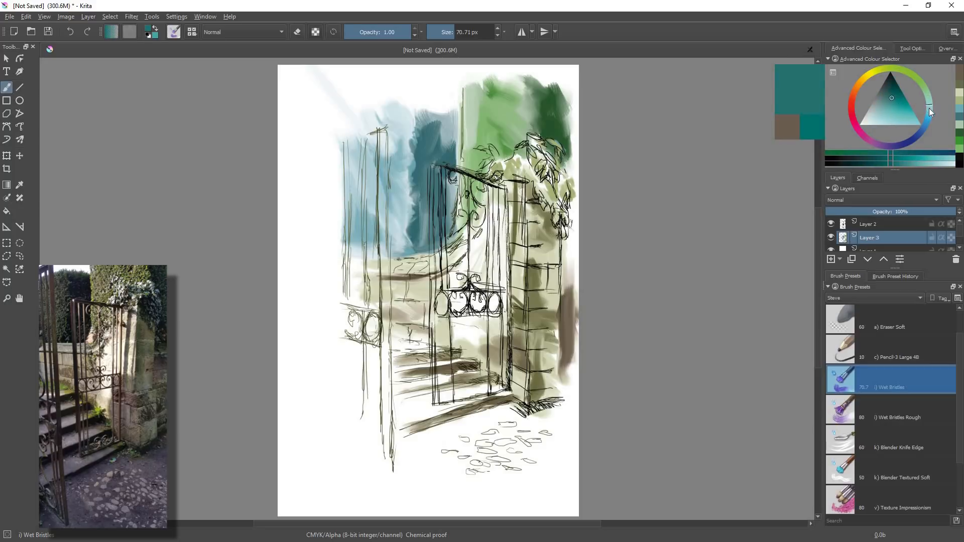
click(928, 117)
click(896, 100)
click(884, 99)
mouse_move(451, 267)
mouse_down()
mouse_move(400, 279)
mouse_move(365, 273)
mouse_up()
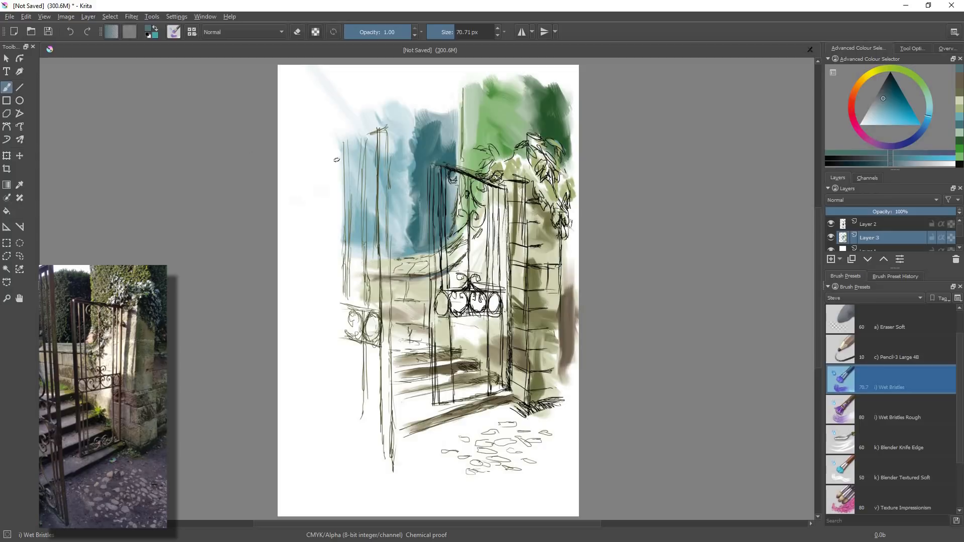
Colour the tall foreground gate upright from top to base with layered grey-blue, brown and rust-orange strokes
drag(383, 133, 383, 181)
drag(383, 130, 384, 305)
drag(855, 91, 857, 88)
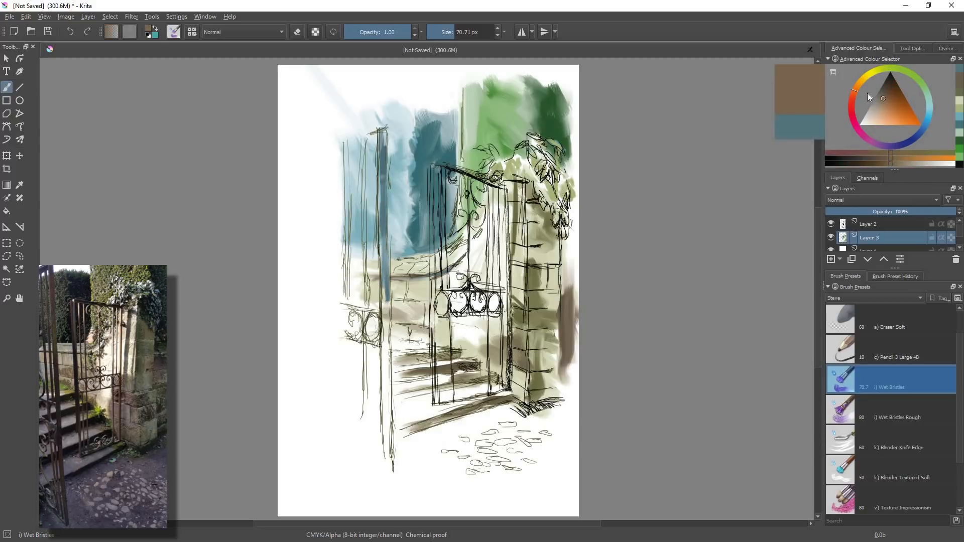
mouse_move(384, 241)
mouse_down()
mouse_move(384, 357)
mouse_move(390, 331)
mouse_up()
drag(851, 99, 892, 101)
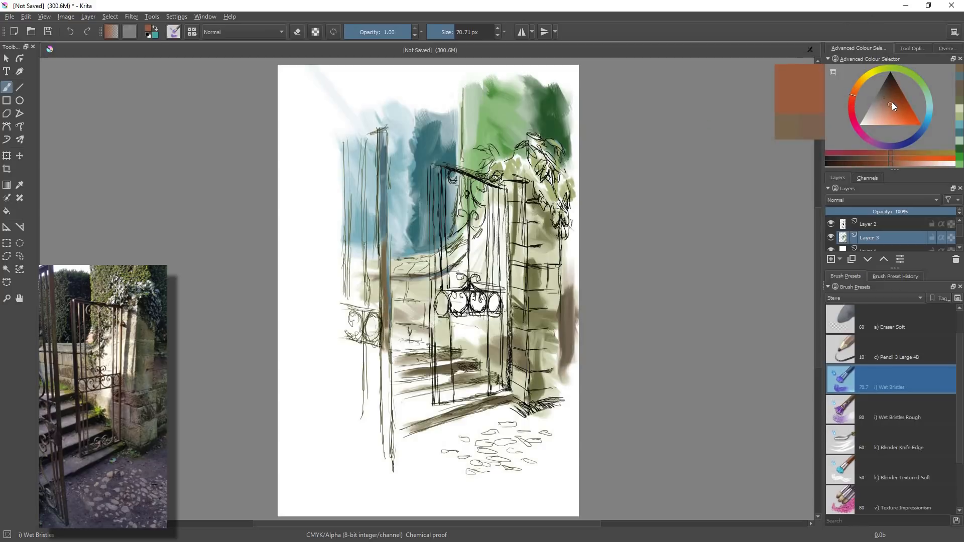
drag(381, 131, 382, 251)
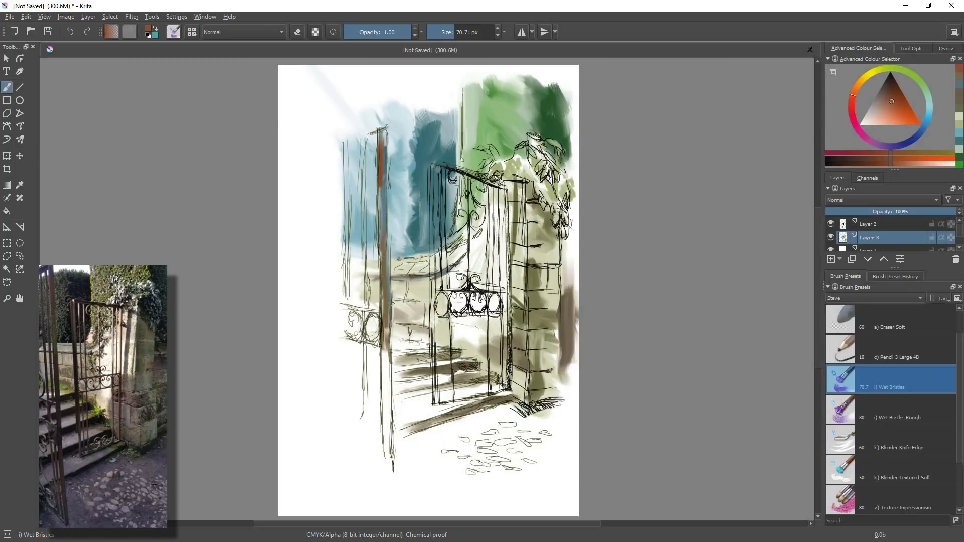
drag(381, 349, 393, 454)
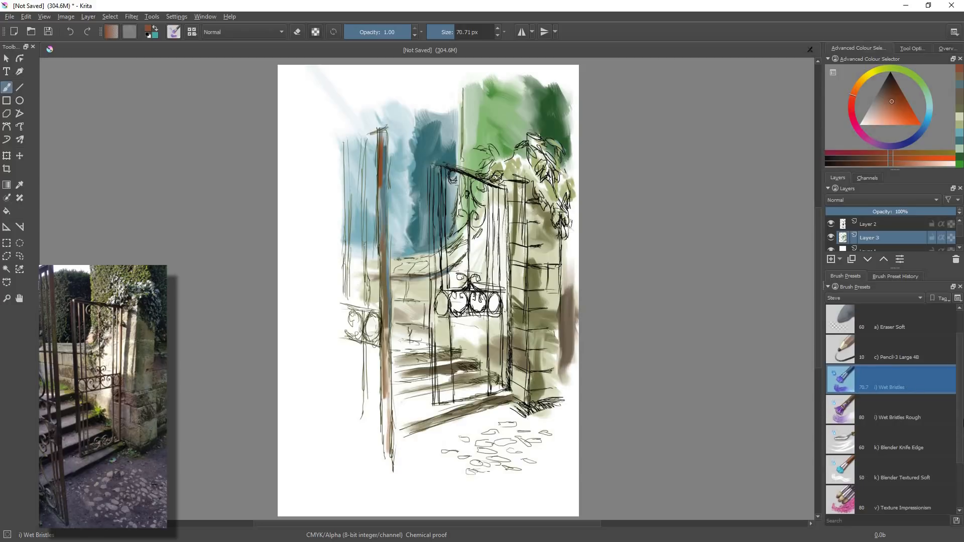
Try to blend the upper part of the foreground upright with Blender Textured Soft at about 152 px and 234 px
click(883, 472)
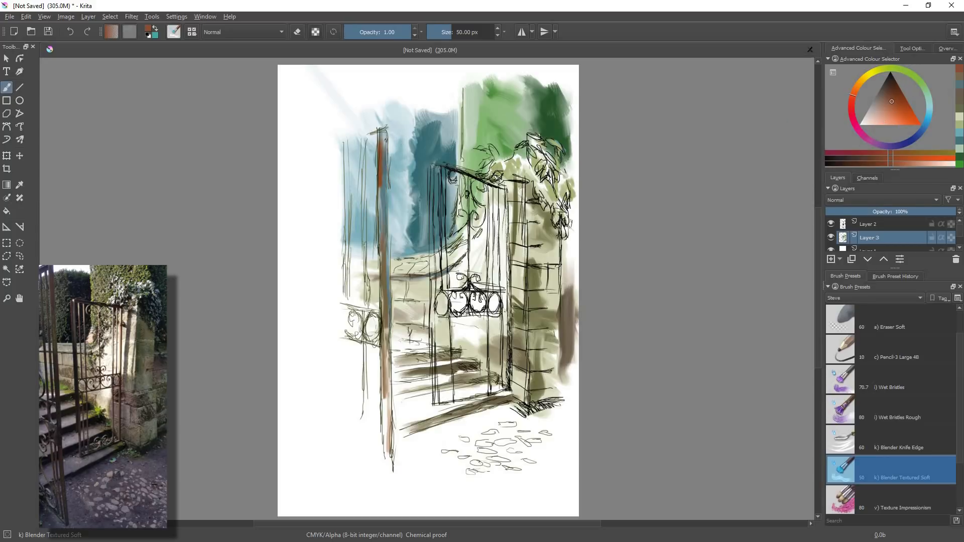
click(462, 34)
drag(383, 103, 385, 183)
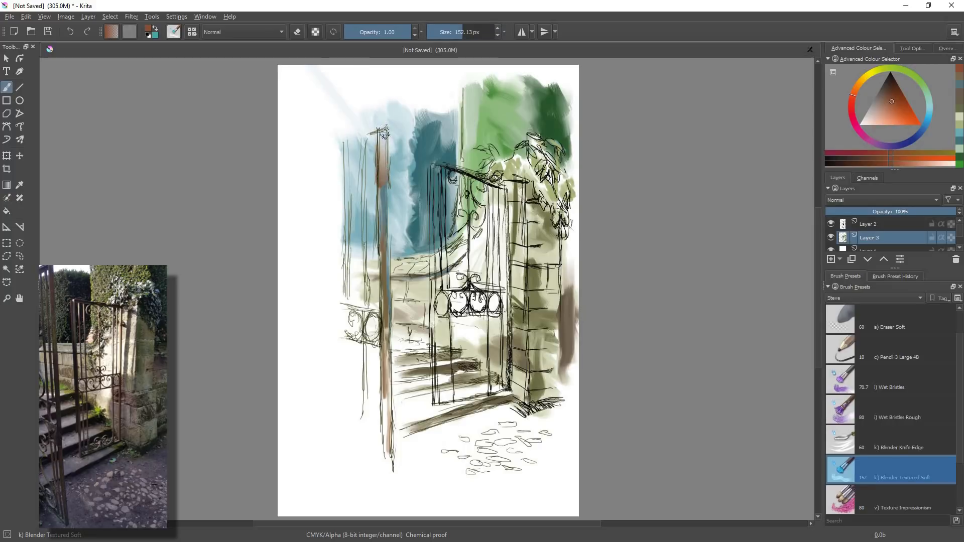
click(470, 31)
drag(382, 93, 382, 158)
drag(381, 124, 384, 209)
drag(382, 166, 384, 203)
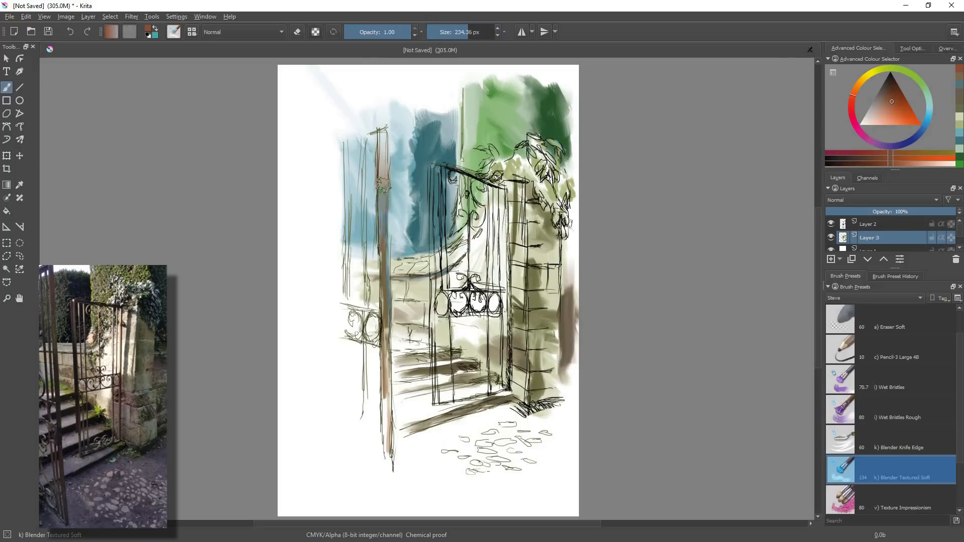
Reduce the blender brush to 50 px and undo the blending strokes on the foreground upright
click(459, 34)
drag(459, 34, 451, 34)
key(ctrl+z)
key(ctrl+z)
key(ctrl+z)
key(ctrl+z)
key(ctrl+z)
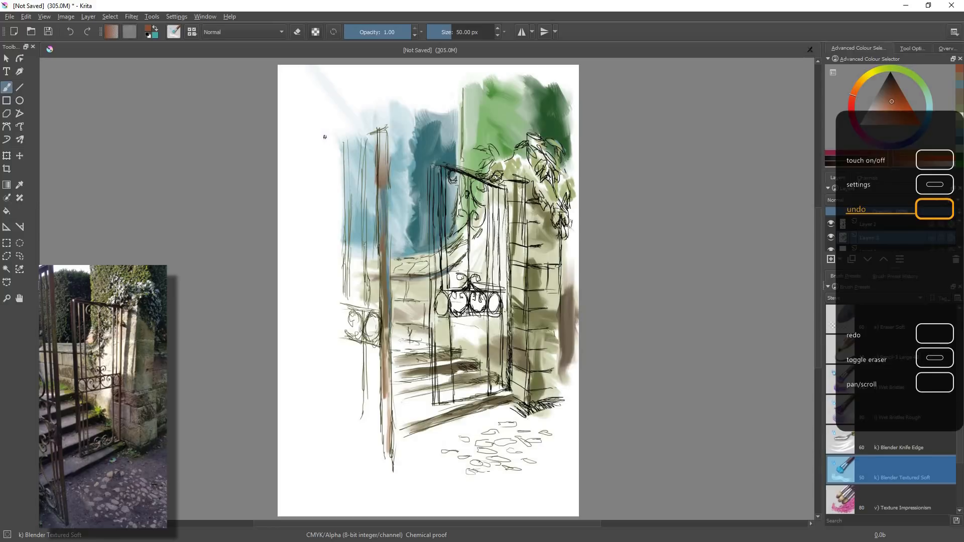
key(ctrl+z)
key(ctrl+z)
key(ctrl+z)
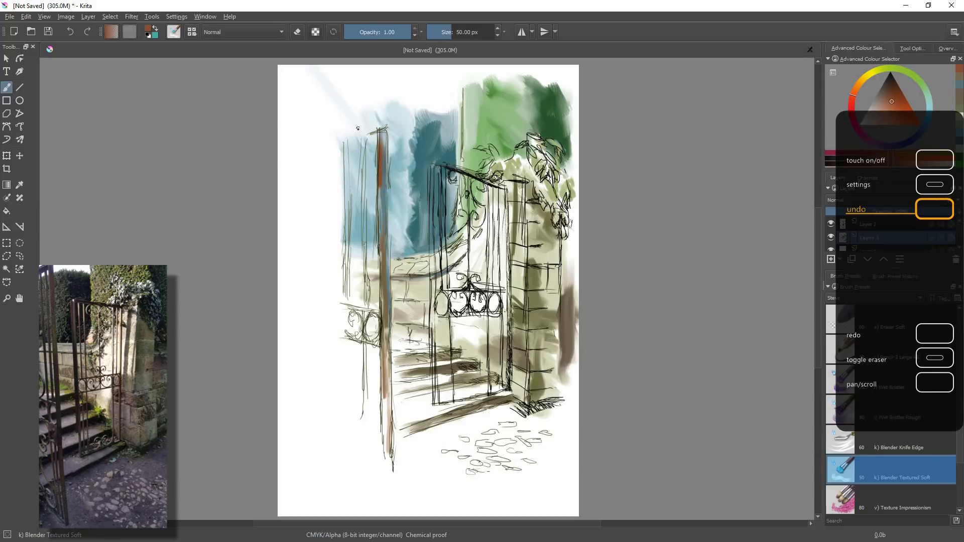
Erase a highlight near the foreground upright's top with Eraser Soft and soften it with Blender Textured Soft at 50 px
key(e)
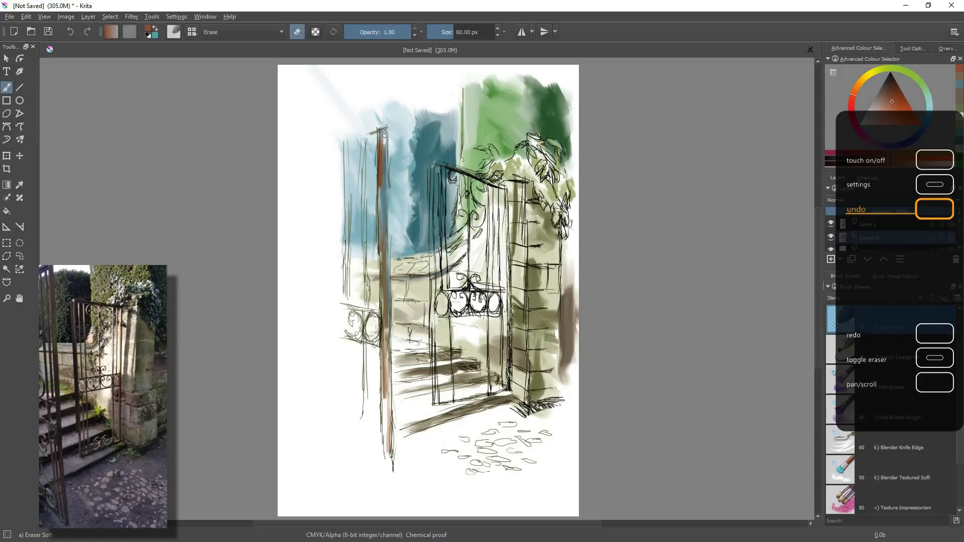
drag(383, 131, 383, 153)
key(e)
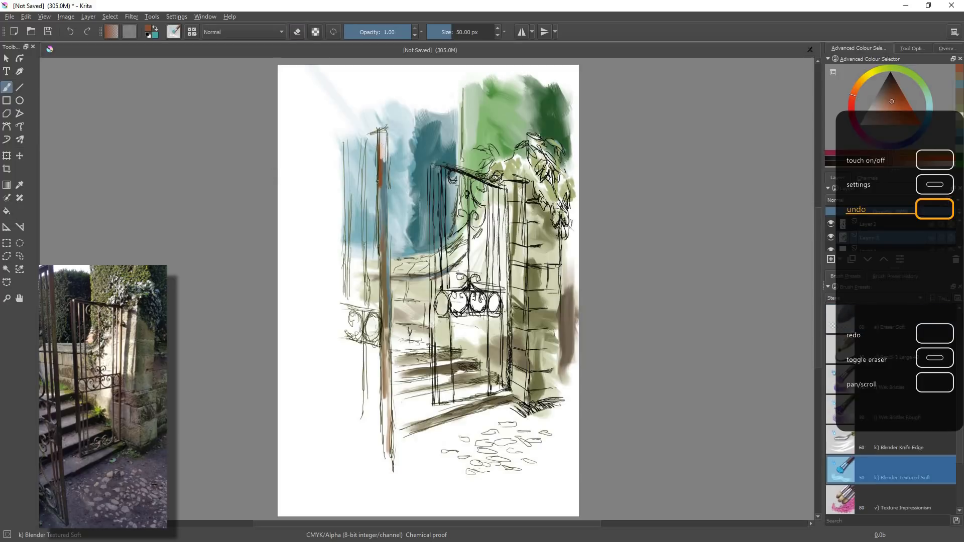
drag(385, 157, 386, 179)
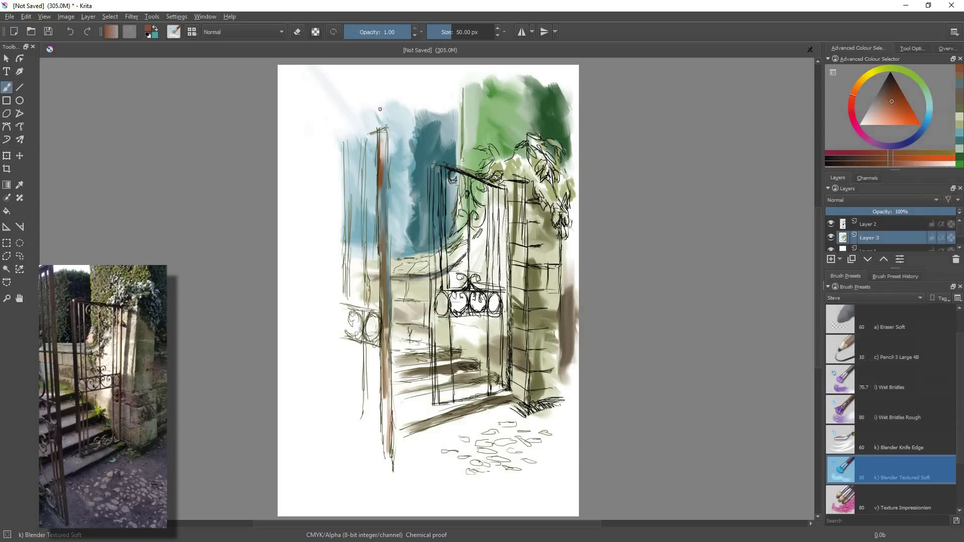
Colour the foreground gate's thin bars rust-brown with Wet Bristles at 90 px and trim the lowest stroke with Eraser Soft
click(857, 381)
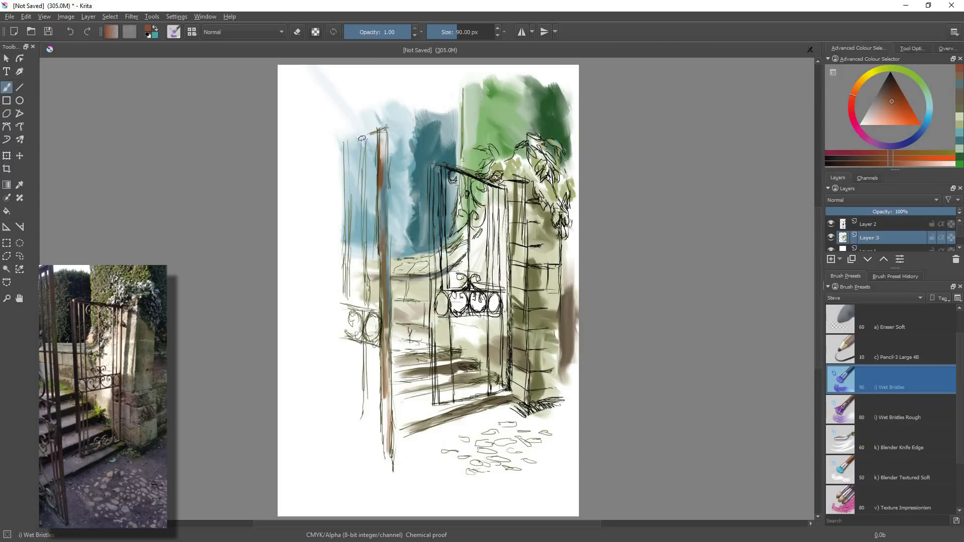
drag(362, 171, 363, 219)
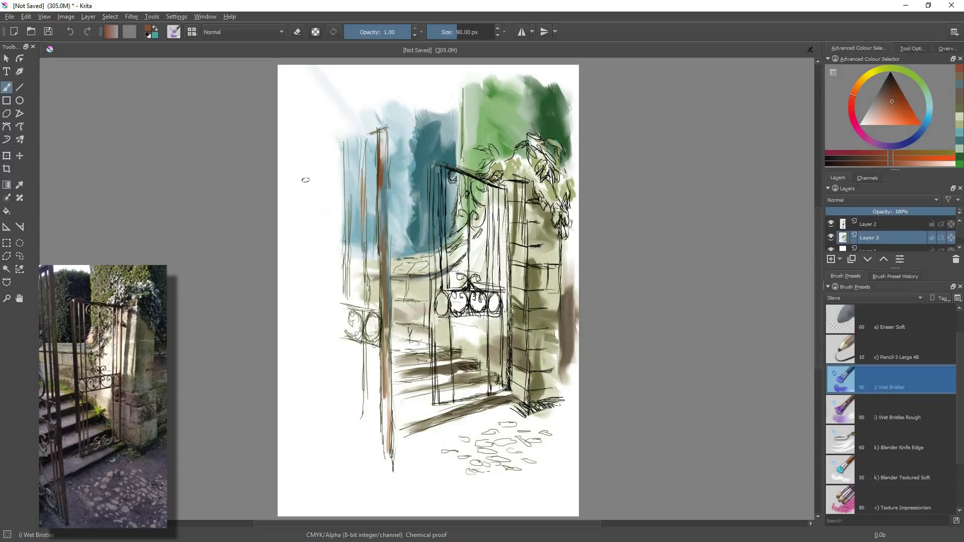
drag(346, 149, 345, 224)
drag(347, 191, 346, 308)
drag(369, 256, 366, 310)
drag(366, 343, 366, 435)
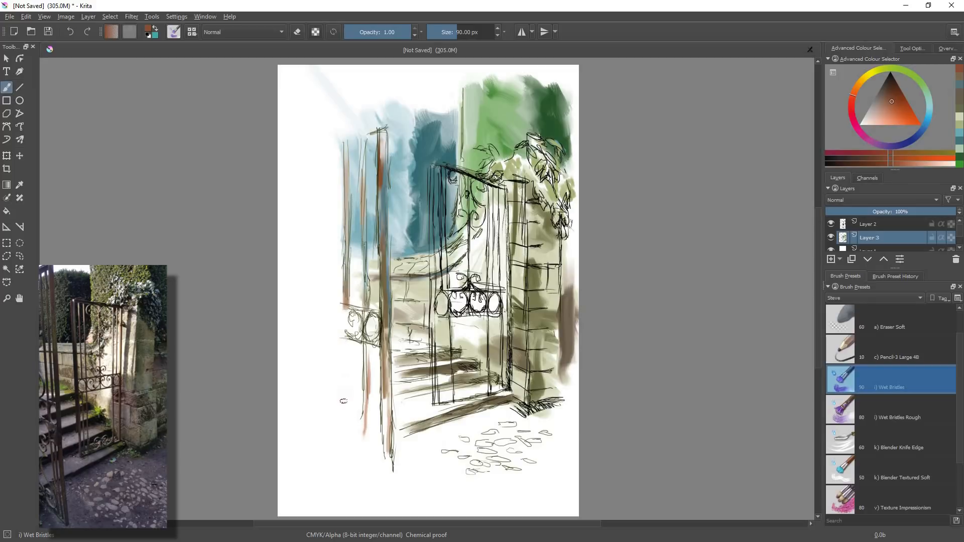
drag(344, 344, 344, 400)
key(e)
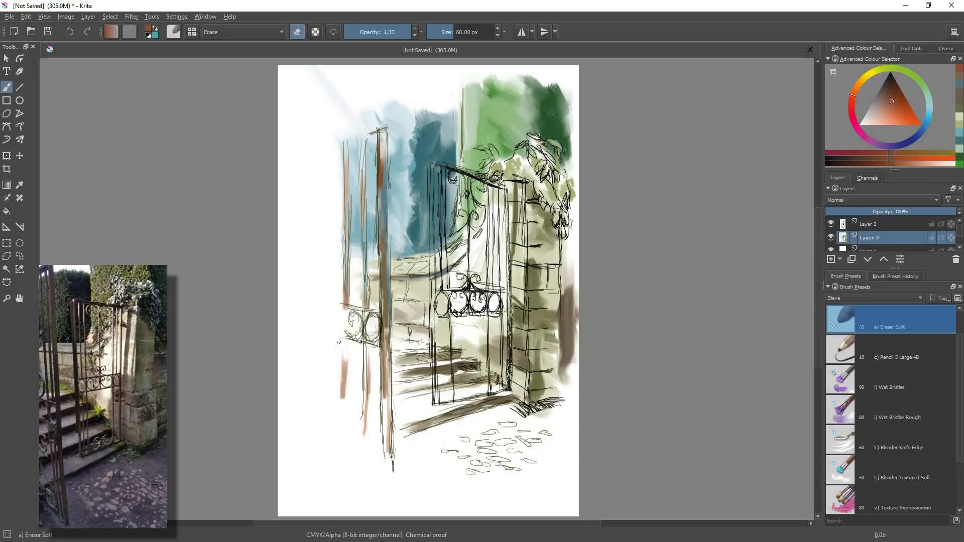
drag(342, 384, 340, 408)
Brush rust-brown over the grass at the pillar's base and along the far gate's outer upright and top rail with Wet Bristles
click(847, 381)
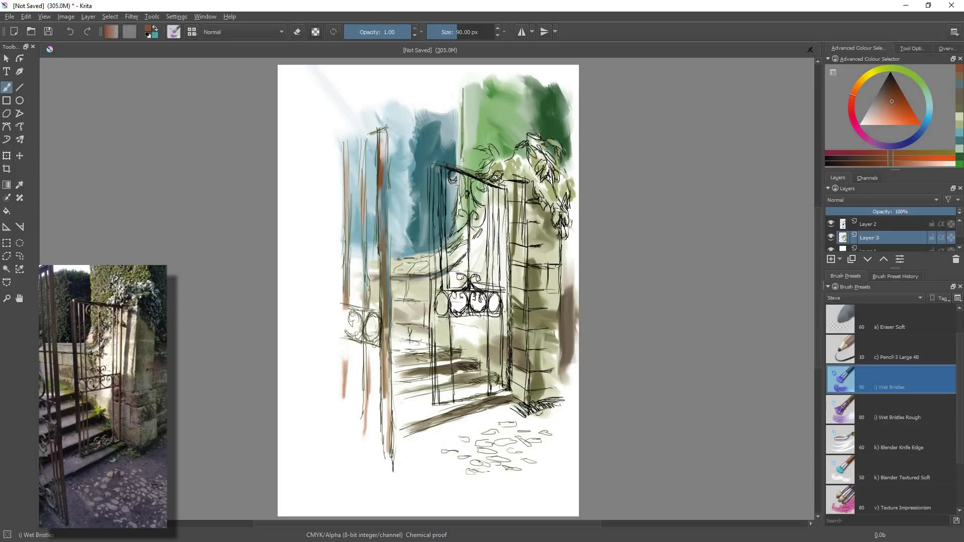
mouse_move(538, 404)
mouse_down()
mouse_move(520, 405)
mouse_move(545, 409)
mouse_move(536, 412)
mouse_up()
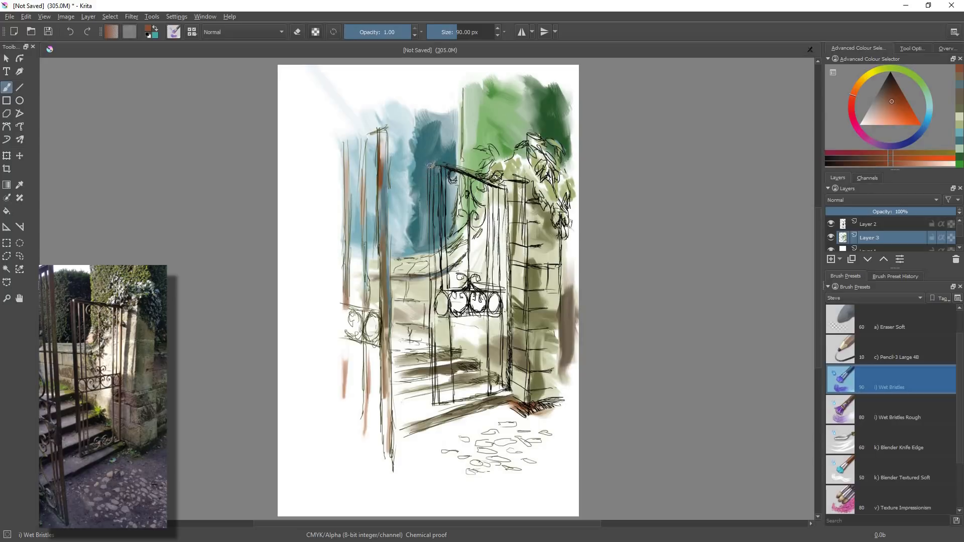
drag(432, 166, 436, 356)
drag(433, 322, 438, 401)
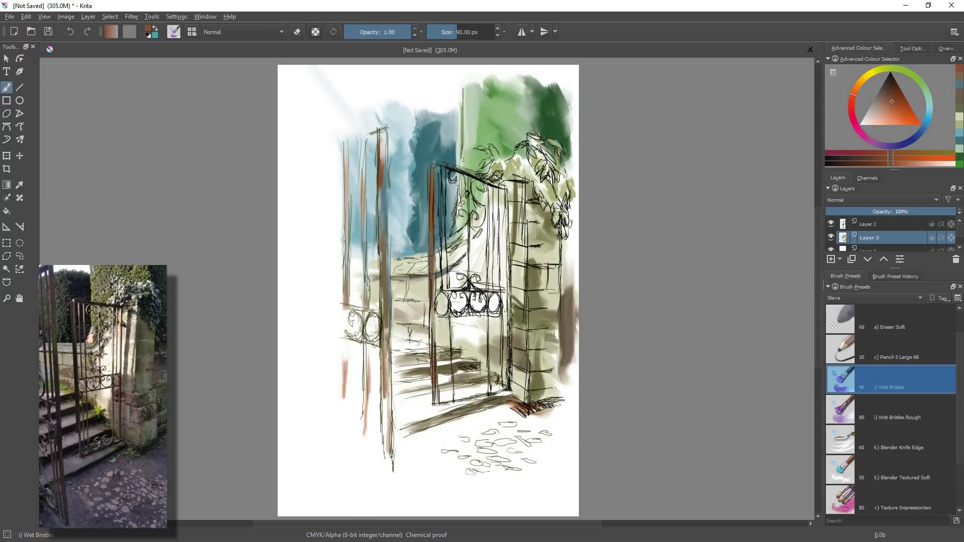
drag(494, 177, 470, 166)
mouse_move(500, 185)
mouse_down()
mouse_move(431, 159)
mouse_move(464, 170)
mouse_up()
Choose a pale pinkish grey and paint the far gate's thin inner bars with Wet Bristles at about 21.5 px
click(872, 114)
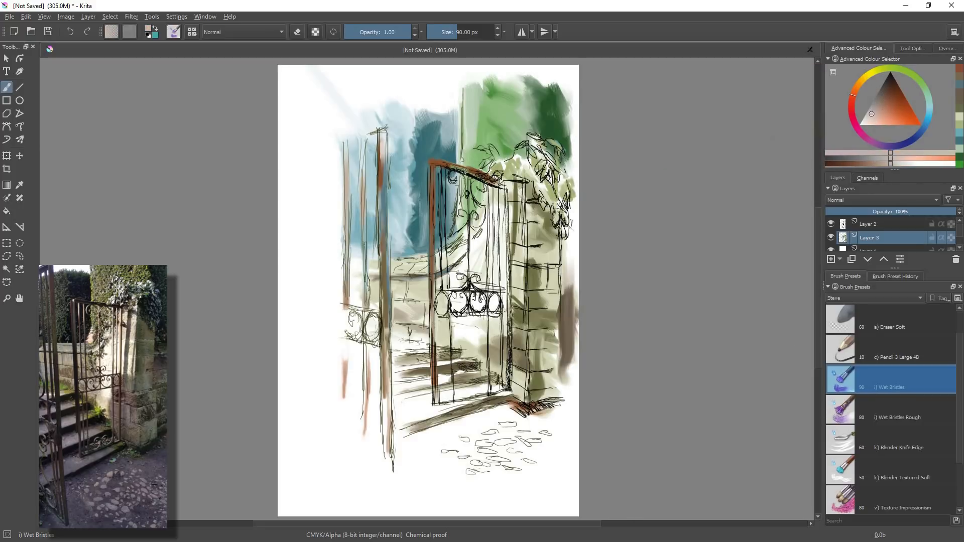
drag(453, 27, 446, 31)
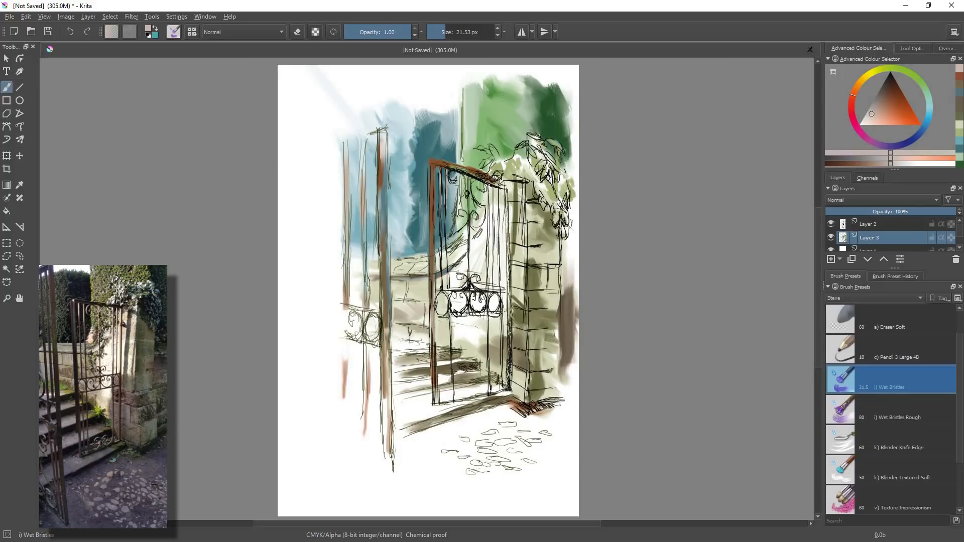
drag(494, 184, 494, 237)
drag(442, 316, 442, 346)
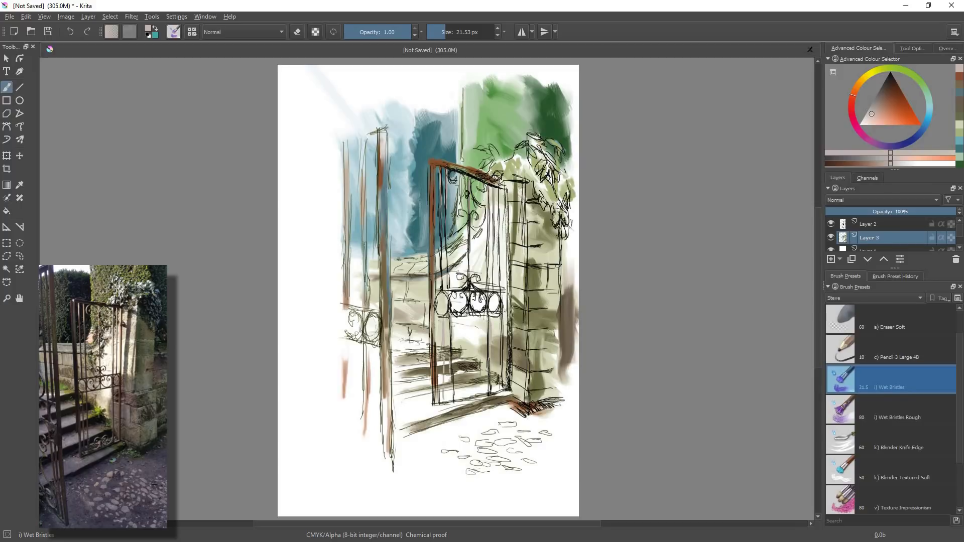
Block in the cobbled ground with pale pinkish-grey strokes at about 320 px, adding smaller strokes at about 92 px
drag(450, 28, 474, 29)
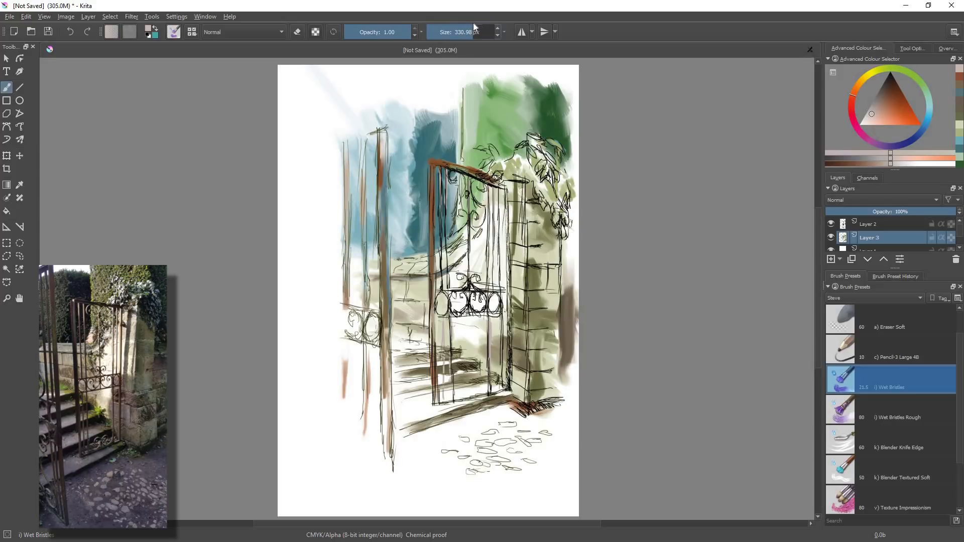
mouse_move(505, 409)
mouse_down()
mouse_move(542, 421)
mouse_move(498, 417)
mouse_move(472, 428)
mouse_move(504, 412)
mouse_move(481, 421)
mouse_move(516, 433)
mouse_move(507, 415)
mouse_move(534, 432)
mouse_move(555, 429)
mouse_move(539, 434)
mouse_move(570, 430)
mouse_move(449, 423)
mouse_move(444, 443)
mouse_move(467, 427)
mouse_move(436, 437)
mouse_move(415, 489)
mouse_move(427, 510)
mouse_move(464, 451)
mouse_move(456, 446)
mouse_move(510, 457)
mouse_move(453, 450)
mouse_move(499, 477)
mouse_move(469, 447)
mouse_move(531, 457)
mouse_move(550, 448)
mouse_move(530, 436)
mouse_move(542, 434)
mouse_move(539, 446)
mouse_move(547, 420)
mouse_up()
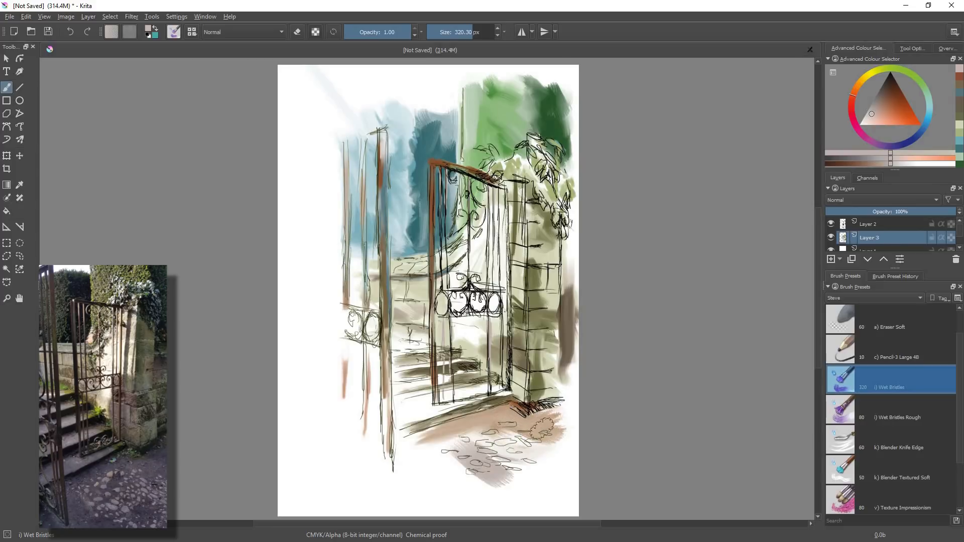
drag(458, 31, 457, 32)
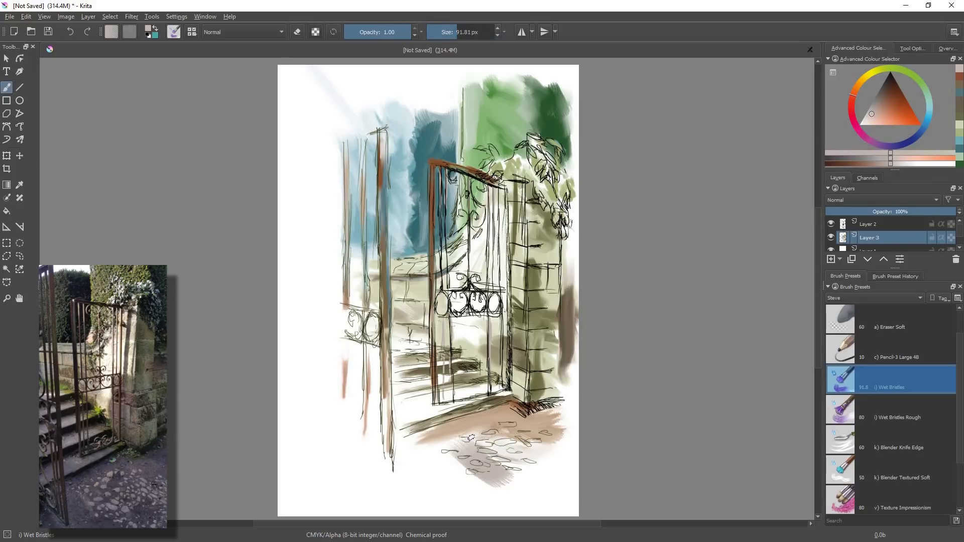
drag(472, 439, 496, 449)
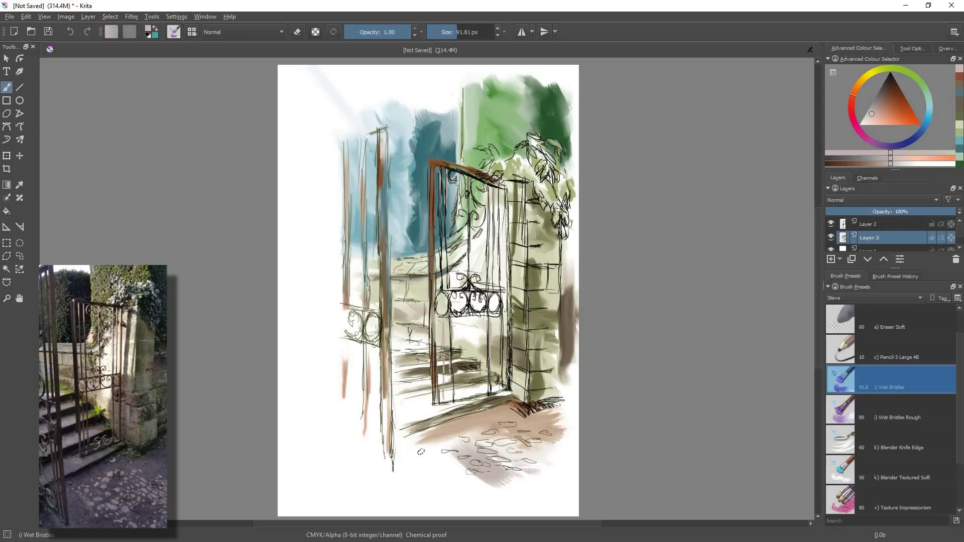
mouse_move(454, 447)
mouse_down()
mouse_move(402, 447)
mouse_move(450, 460)
mouse_move(452, 448)
mouse_move(410, 452)
mouse_move(469, 472)
mouse_move(423, 458)
mouse_move(414, 444)
mouse_move(425, 471)
mouse_move(452, 476)
mouse_move(415, 468)
mouse_move(403, 439)
mouse_up()
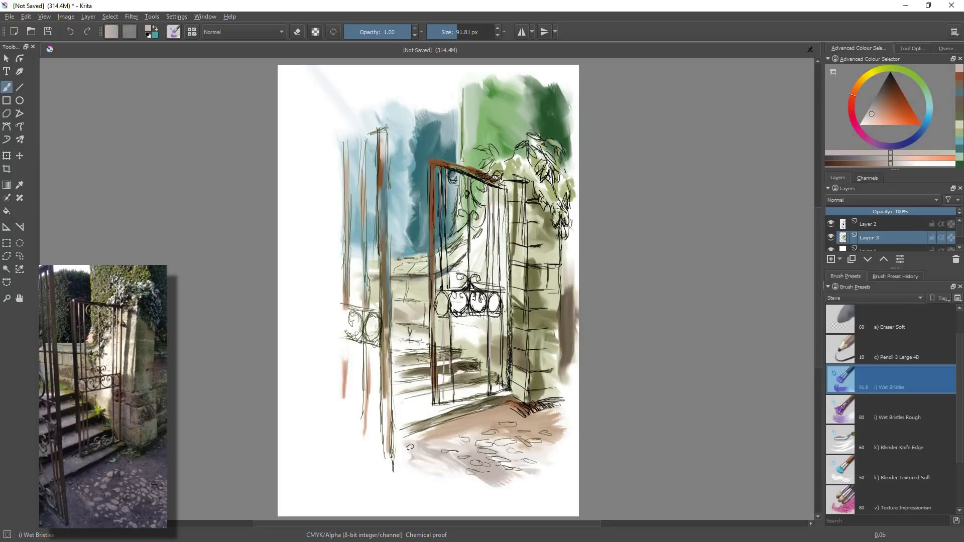
Extend the ground colour beside the foreground upright at about 140 px and lighten individual cobbles with Eraser Soft
drag(452, 31, 461, 31)
mouse_move(405, 455)
mouse_down()
mouse_move(397, 473)
mouse_move(411, 437)
mouse_up()
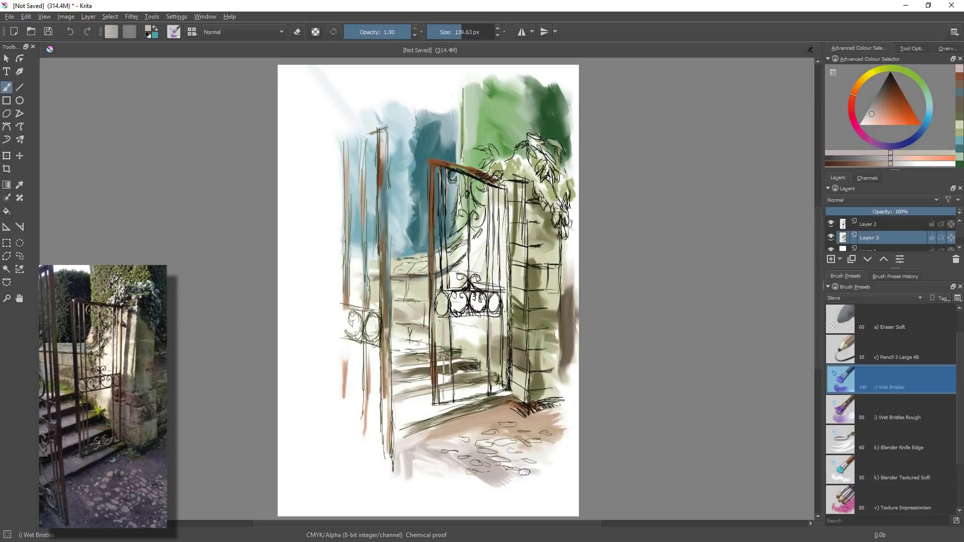
key(slash)
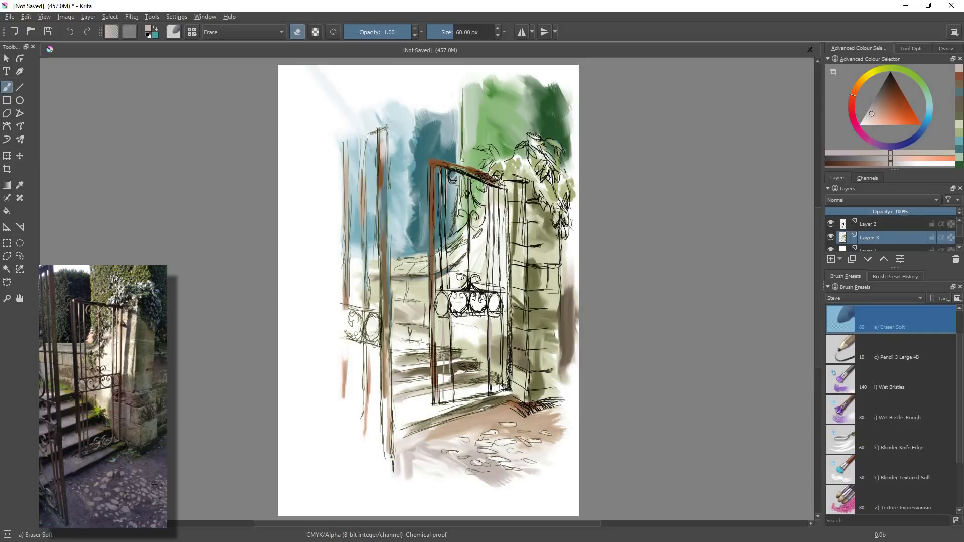
key(slash)
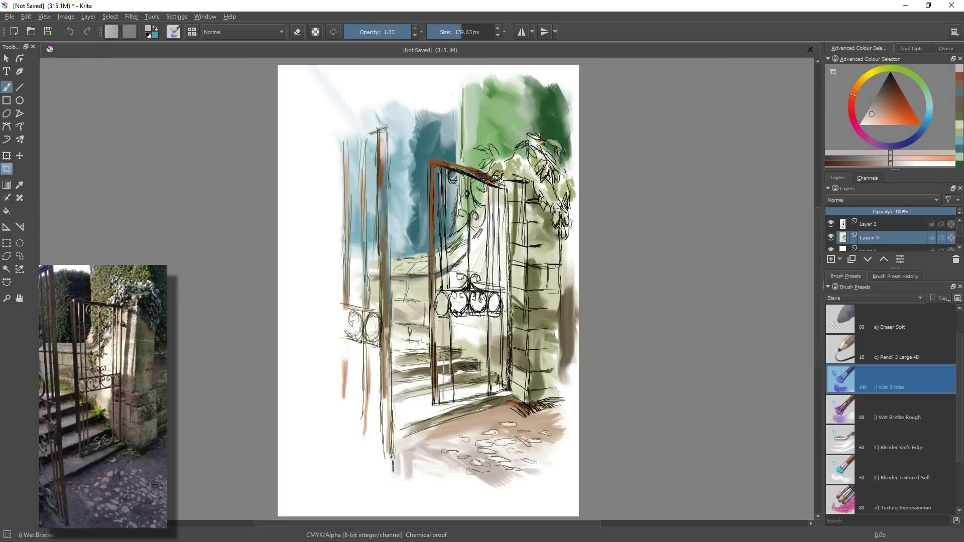
Write the artist's signature in black below the foreground gate with Pencil-3 Large 4B
click(849, 349)
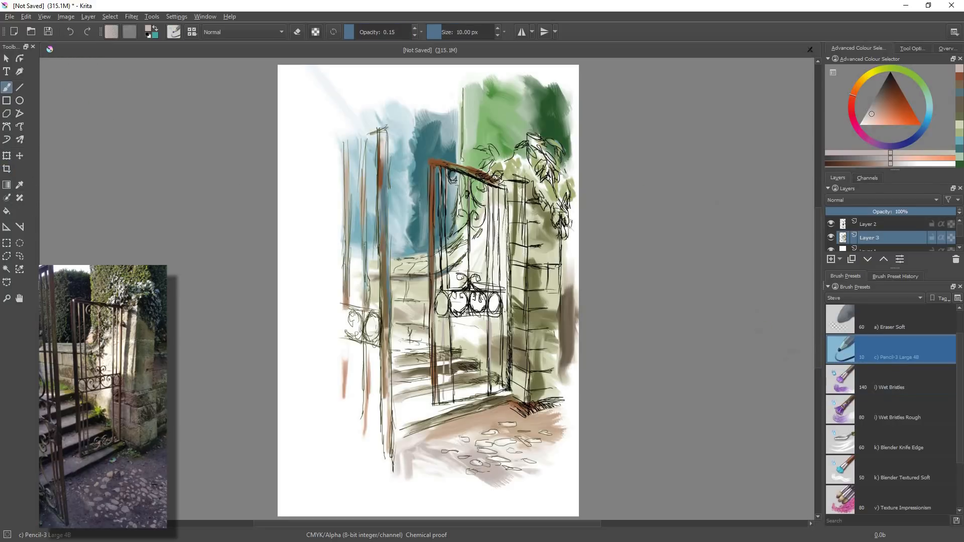
drag(885, 86, 890, 70)
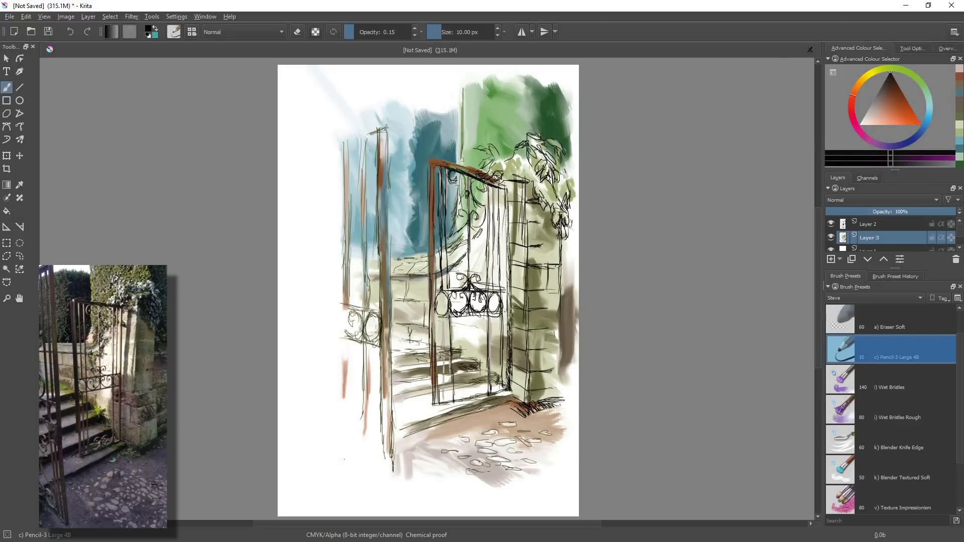
drag(346, 457, 337, 470)
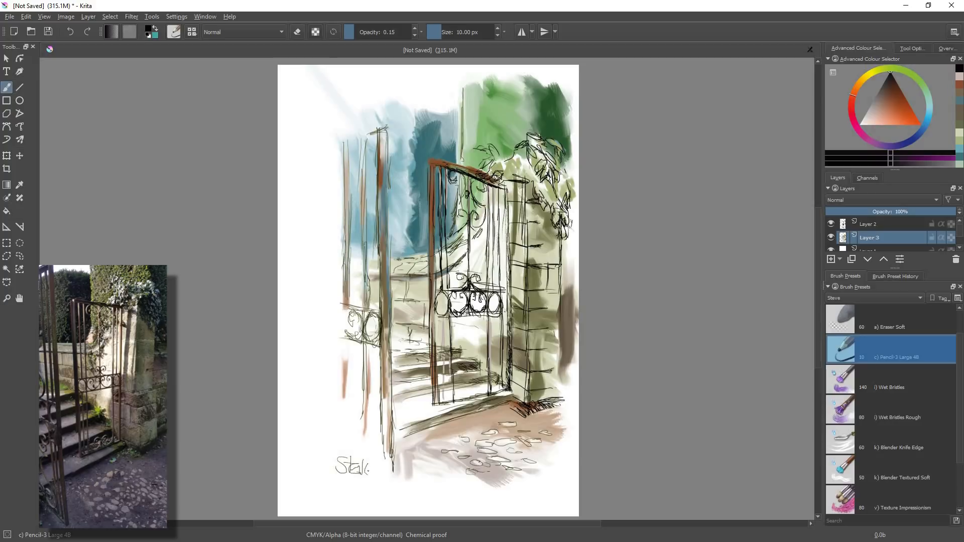
drag(385, 459, 383, 480)
Try to move the colour layer on its own towards the page's left edge and undo the move
click(20, 156)
drag(372, 236, 353, 240)
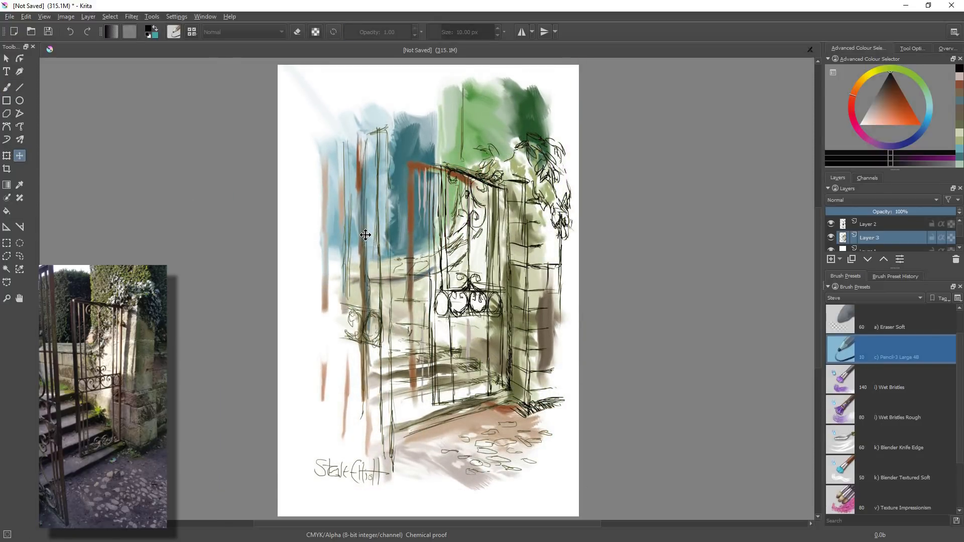
click(26, 16)
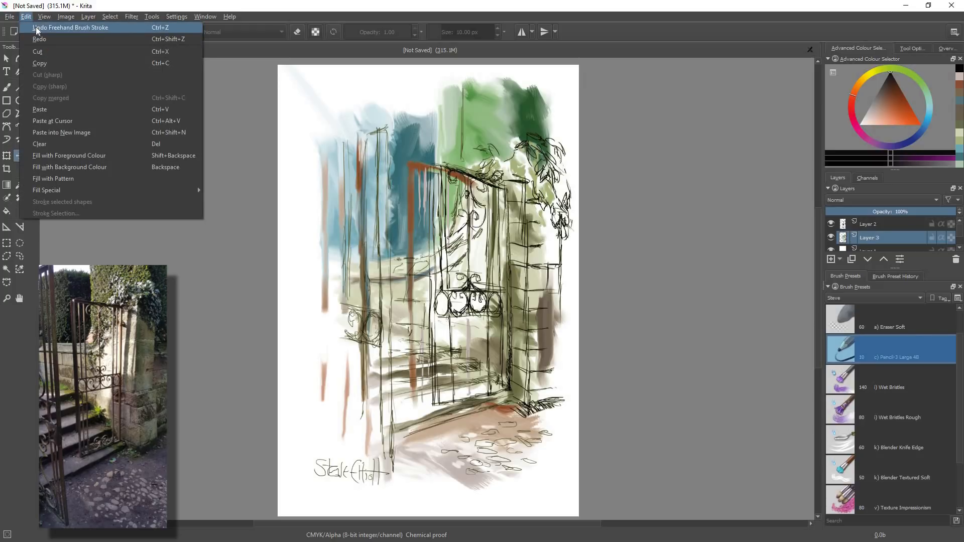
click(41, 28)
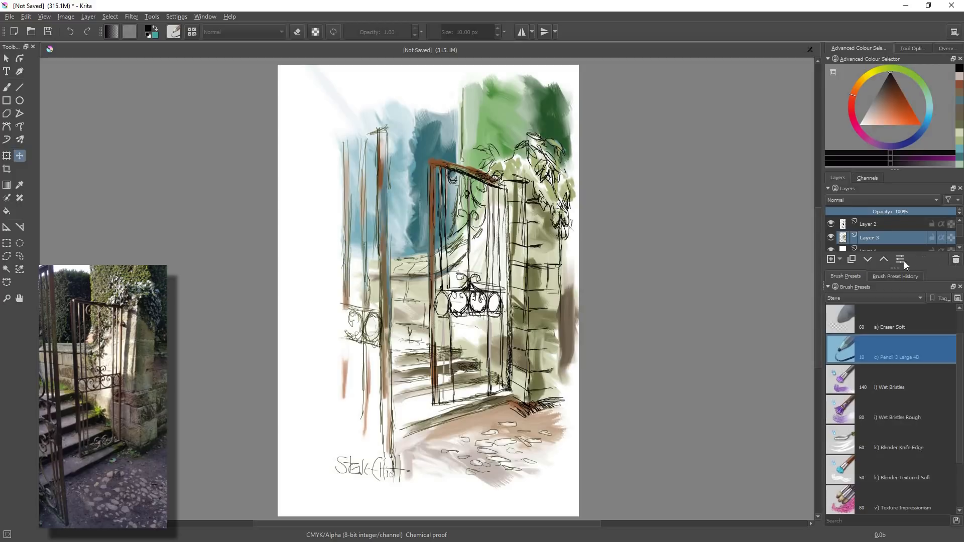
Select Layer 2 and Layer 3 together and move the whole picture down and to the left on the page
click(881, 222)
ctrl+click(877, 237)
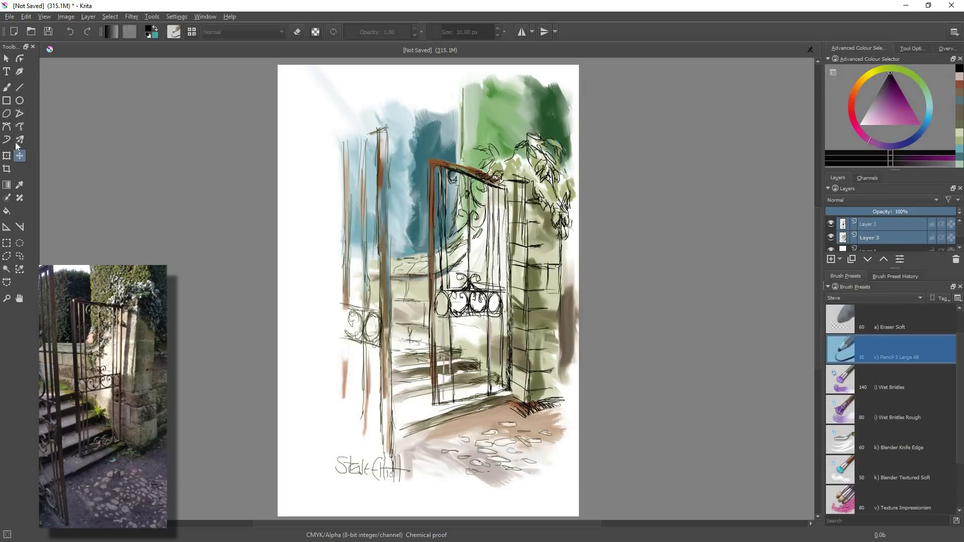
mouse_move(402, 221)
mouse_down()
mouse_move(390, 217)
mouse_move(381, 233)
mouse_up()
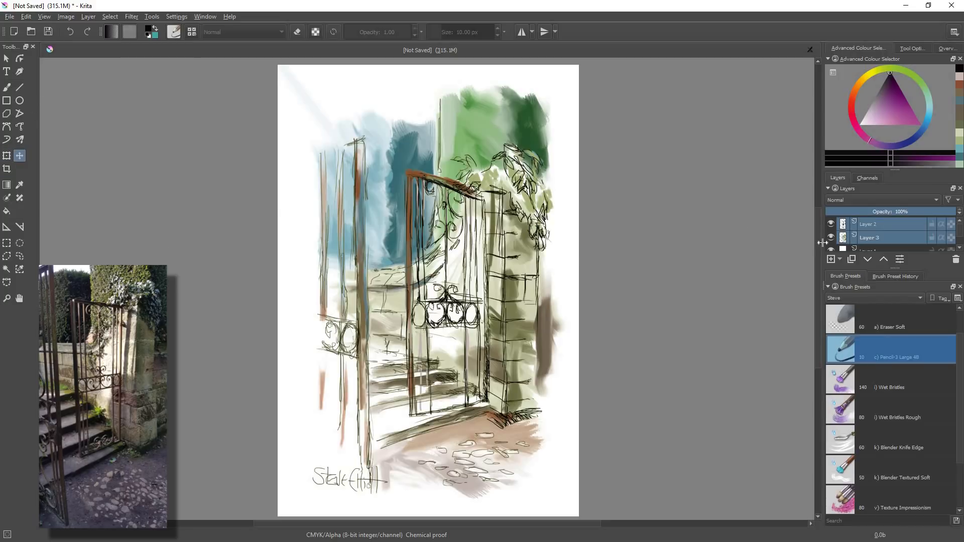
click(862, 237)
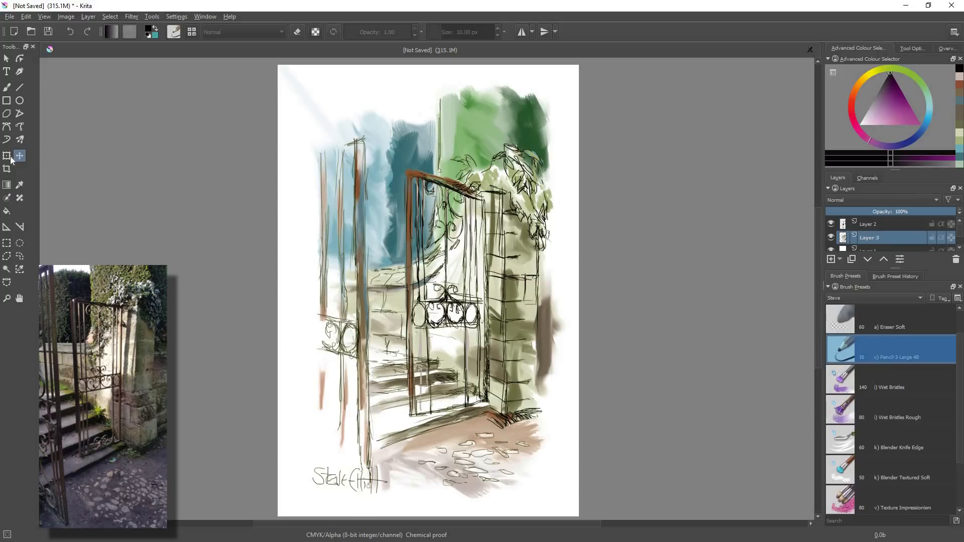
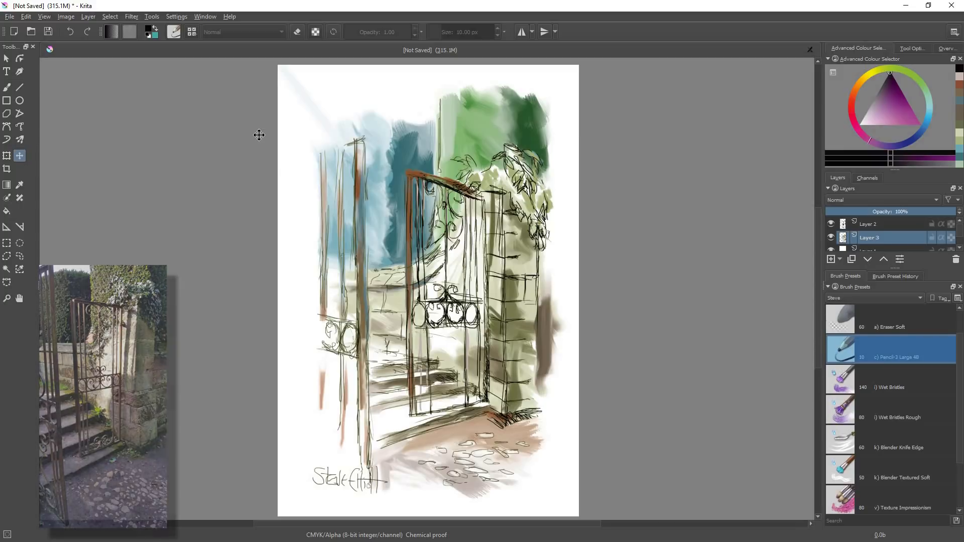
Sketch extra ivy leaves over and beside the pillar's top on Layer 2
click(870, 224)
click(6, 87)
mouse_move(545, 174)
mouse_down()
mouse_move(553, 193)
mouse_move(507, 193)
mouse_up()
drag(523, 192, 530, 211)
drag(549, 202, 565, 221)
drag(545, 161, 556, 169)
Save the painting under the file name gate
click(9, 17)
click(31, 79)
double_click(114, 83)
click(266, 231)
text(gate)
click(396, 267)
Draw leafy outlines down the tall hedge's edge and along the lower hedge's top, and add leaf lines to the ivy
drag(441, 101, 439, 172)
mouse_move(436, 125)
mouse_down()
mouse_move(377, 124)
mouse_move(390, 146)
mouse_up()
mouse_move(498, 154)
mouse_down()
mouse_move(484, 149)
mouse_move(500, 174)
mouse_move(549, 167)
mouse_move(526, 153)
mouse_move(541, 153)
mouse_up()
Erase the colour inside individual ivy leaves on Layer 3 with Eraser Soft so they read as highlights
click(869, 238)
click(890, 320)
drag(526, 163, 534, 172)
mouse_move(544, 191)
mouse_down()
mouse_move(549, 204)
mouse_move(536, 203)
mouse_up()
drag(549, 201, 553, 208)
drag(537, 202, 540, 210)
drag(484, 148, 496, 150)
drag(498, 154, 504, 160)
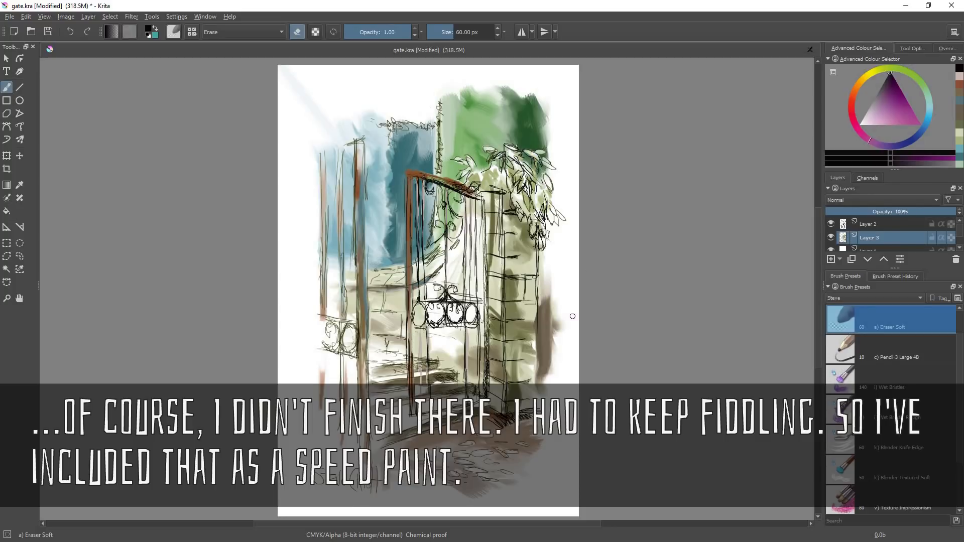
Erase highlights on Layer 3 along the foreground upright and the far gate's outer upright with Eraser Soft
key(Page_Up)
key(slash)
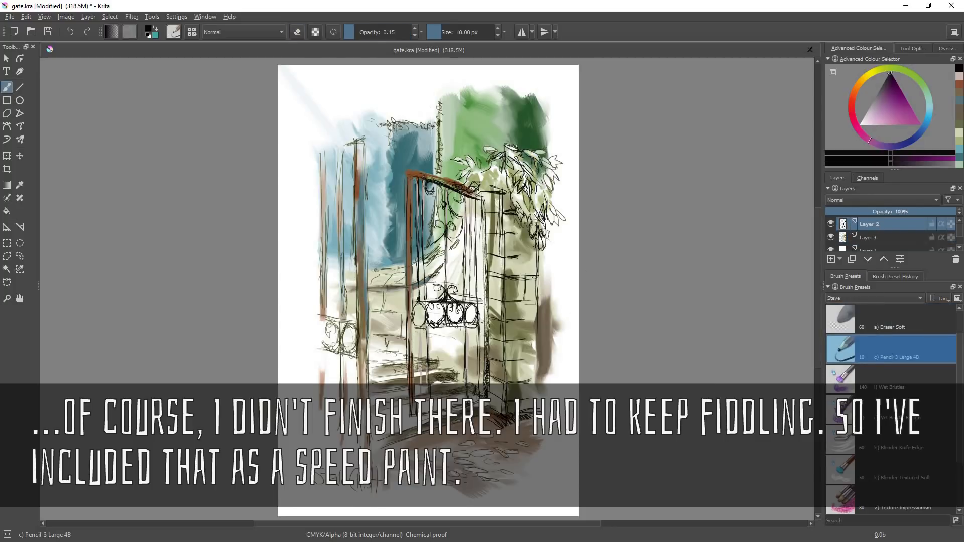
click(869, 238)
click(890, 320)
drag(362, 217, 363, 300)
drag(364, 161, 361, 243)
drag(362, 150, 362, 208)
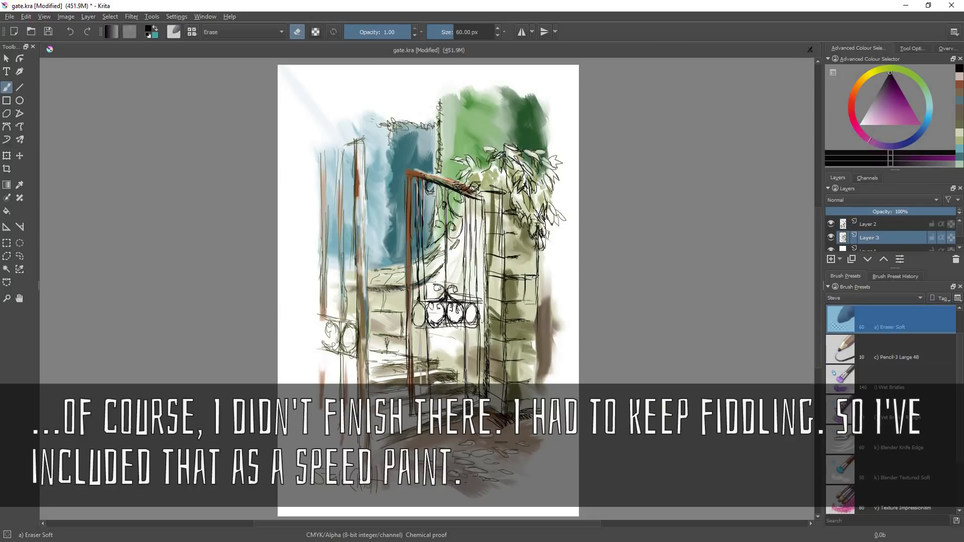
drag(408, 171, 408, 226)
Brush muted brown shadows onto the steps and beneath the wall's curved coping with Wet Bristles
key(slash)
click(862, 388)
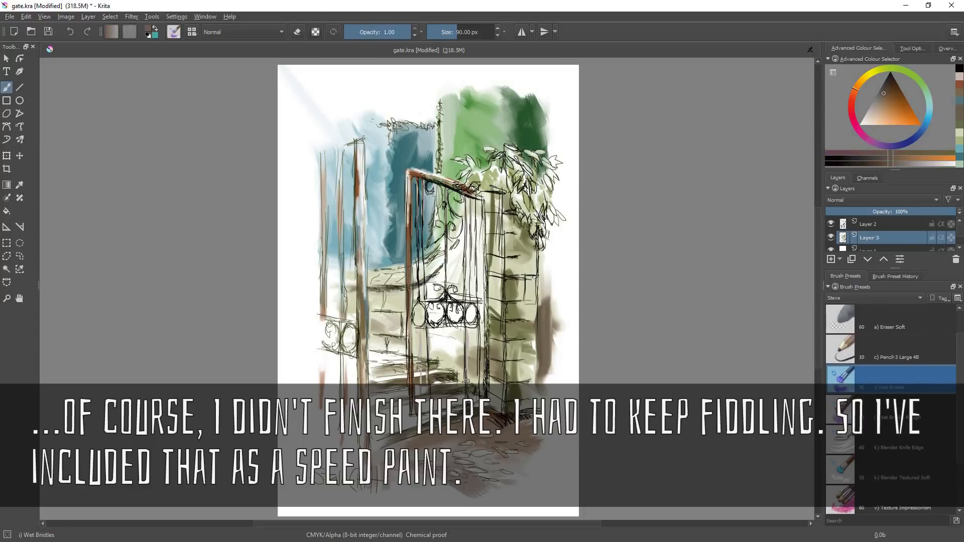
drag(390, 350, 406, 359)
drag(415, 371, 445, 377)
drag(459, 241, 428, 283)
drag(469, 219, 442, 269)
Add muted brown shadows between the ivy leaves around the pillar's top
drag(503, 173, 524, 207)
mouse_move(504, 163)
mouse_down()
mouse_move(480, 177)
mouse_move(502, 143)
mouse_move(542, 189)
mouse_up()
drag(550, 188, 560, 230)
Deepen the lower hedge with dark blue, add green along its top edge and undo the last stroke
click(929, 95)
drag(426, 137, 436, 170)
mouse_move(434, 188)
mouse_down()
mouse_move(414, 262)
mouse_move(385, 266)
mouse_up()
click(899, 68)
click(882, 108)
drag(356, 137, 422, 140)
key(ctrl+z)
Brush brown tones down the background to the right of the pillar, from below the ivy to the lower stones
mouse_move(540, 303)
mouse_down()
mouse_move(541, 246)
mouse_move(558, 312)
mouse_move(551, 367)
mouse_up()
click(959, 117)
drag(547, 301, 558, 281)
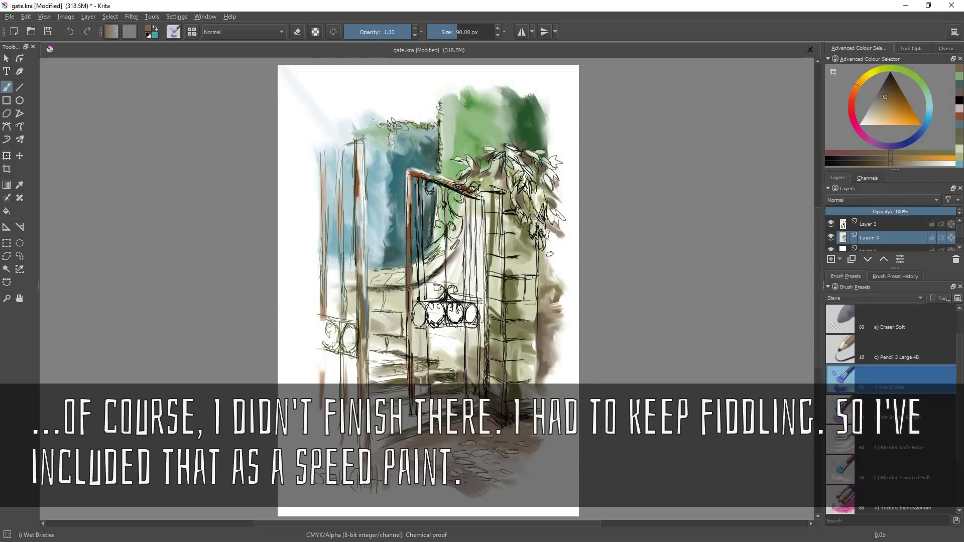
drag(543, 240, 558, 276)
drag(551, 242, 548, 291)
Paint dark brown accents among the cobbles with the brush set to 50 px
click(451, 32)
click(960, 132)
drag(486, 467, 514, 481)
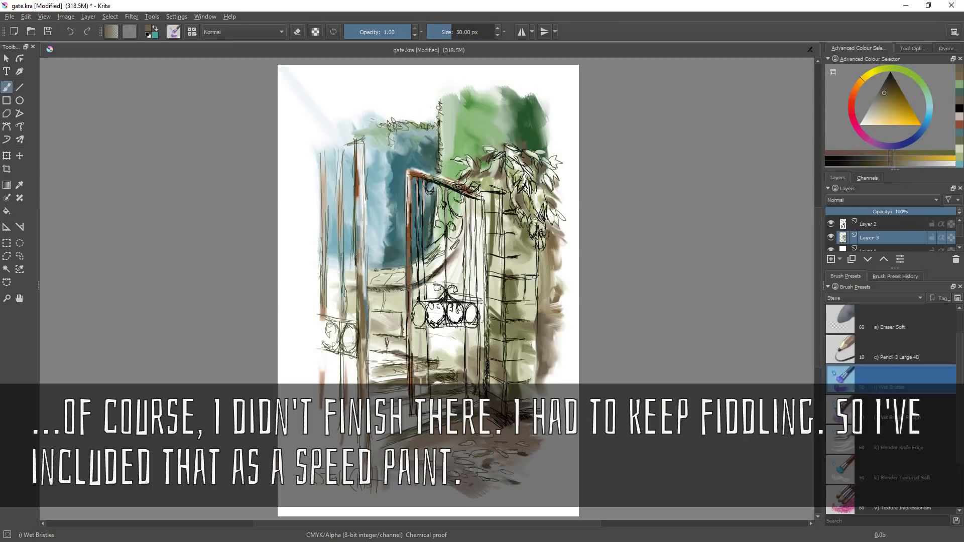
Erase colour from the hanging ivy leaves and brush shadow tone back around them with Wet Bristles
click(890, 320)
drag(534, 229, 541, 247)
click(890, 380)
mouse_move(526, 202)
mouse_down()
mouse_move(511, 231)
mouse_move(538, 259)
mouse_up()
Redraw ivy leaf lines over the pillar's top on Layer 2 with Pencil-3 Large 4B
click(869, 224)
click(890, 350)
click(960, 109)
mouse_move(495, 139)
mouse_down()
mouse_move(541, 179)
mouse_move(536, 211)
mouse_up()
Choose a muted teal-blue and brush shadows among the ivy leaves on Layer 3 with Wet Bristles at 90 px
click(869, 238)
click(913, 139)
click(887, 99)
click(890, 380)
click(456, 32)
click(930, 111)
drag(481, 156, 468, 176)
drag(477, 173, 501, 185)
drag(506, 191, 505, 216)
mouse_move(517, 234)
mouse_down()
mouse_move(522, 243)
mouse_move(557, 231)
mouse_up()
drag(549, 196, 569, 185)
Brush muted teal-blue shadows down the pillar's stonework, around its base and across the threshold and steps
drag(495, 195, 495, 216)
drag(508, 213, 507, 262)
drag(532, 261, 528, 301)
drag(518, 305, 511, 317)
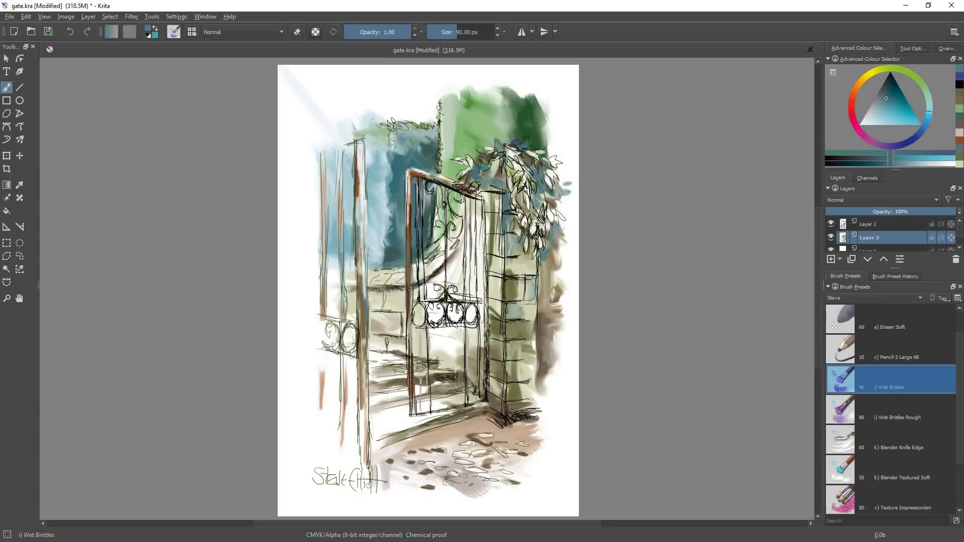
mouse_move(515, 365)
mouse_down()
mouse_move(489, 412)
mouse_move(416, 427)
mouse_up()
drag(452, 381, 417, 369)
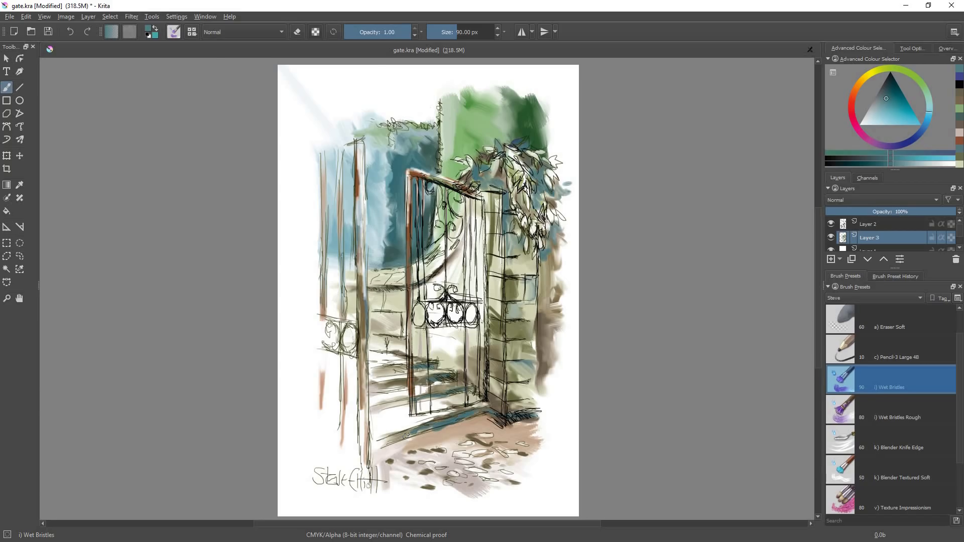
click(9, 16)
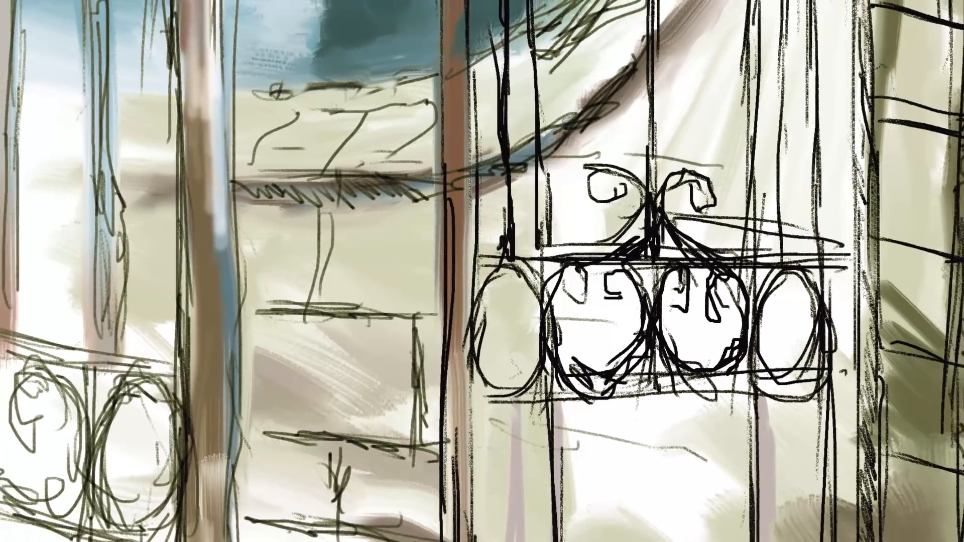